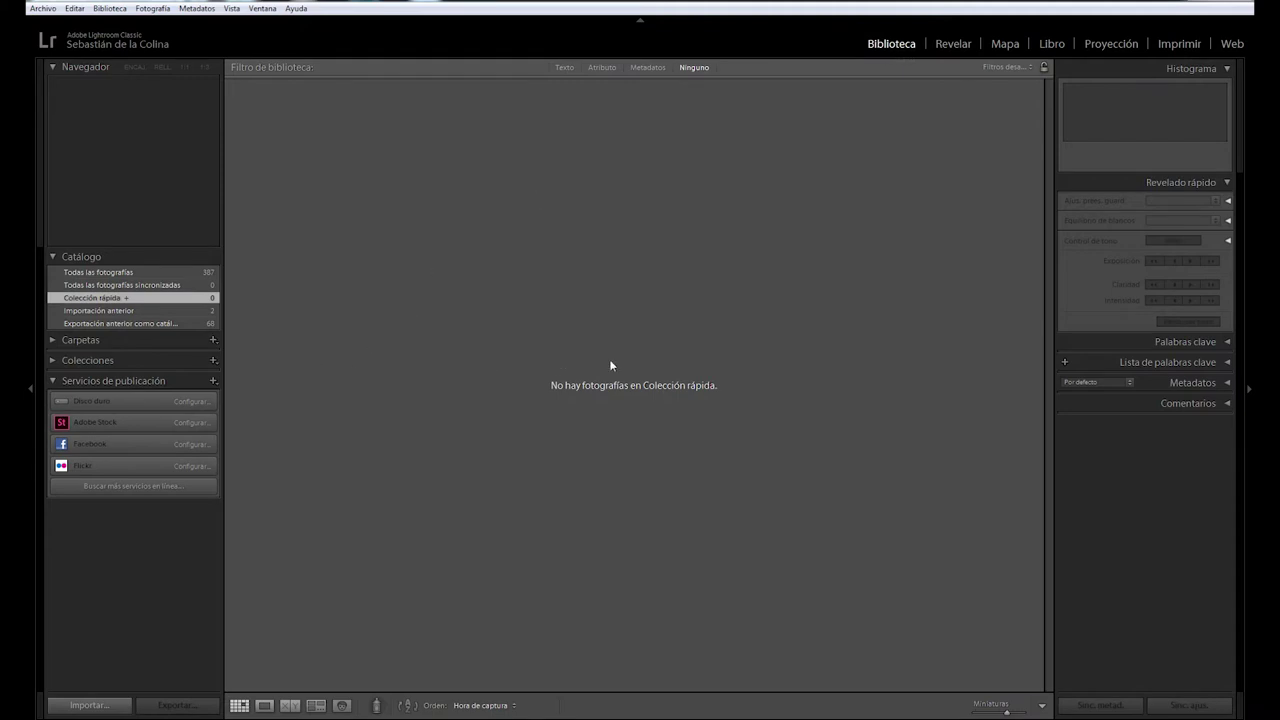
Step: Browse the import source to EDICIÓN CURSO ON LINE on Nuevo vol (G:) and expand FOTOS PARA EDITAR
left_click(102, 708)
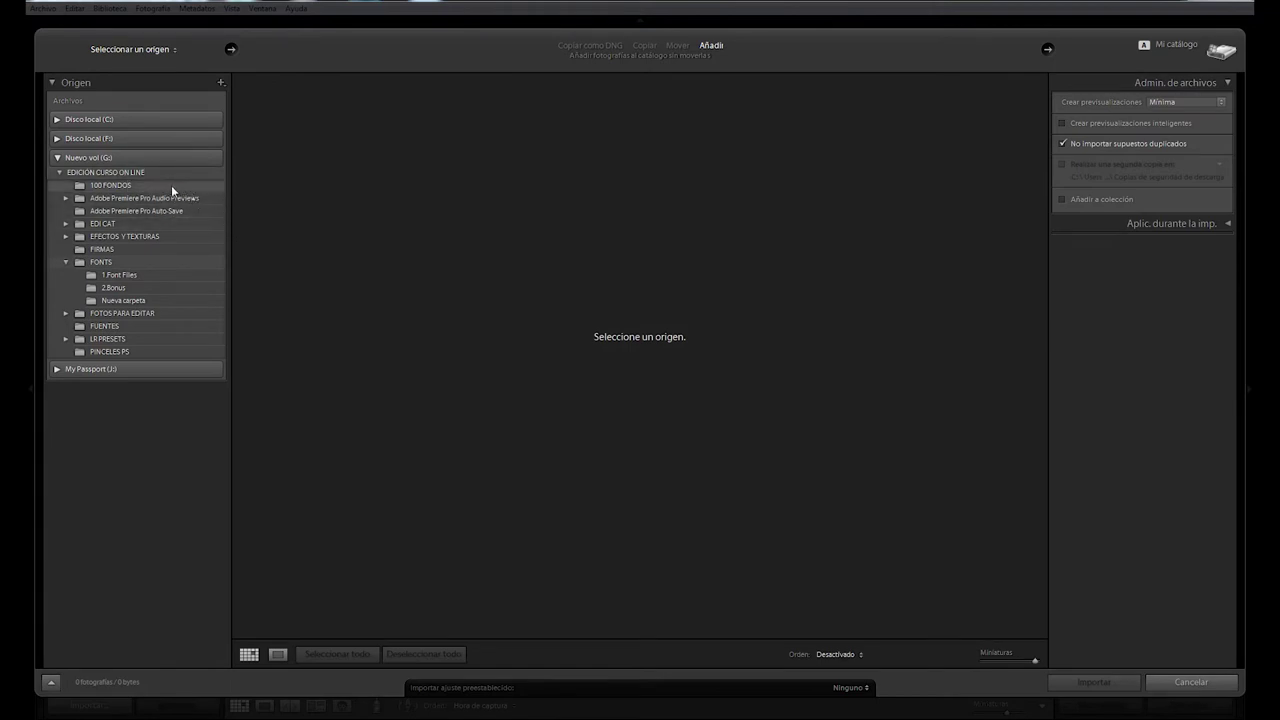
left_click(104, 158)
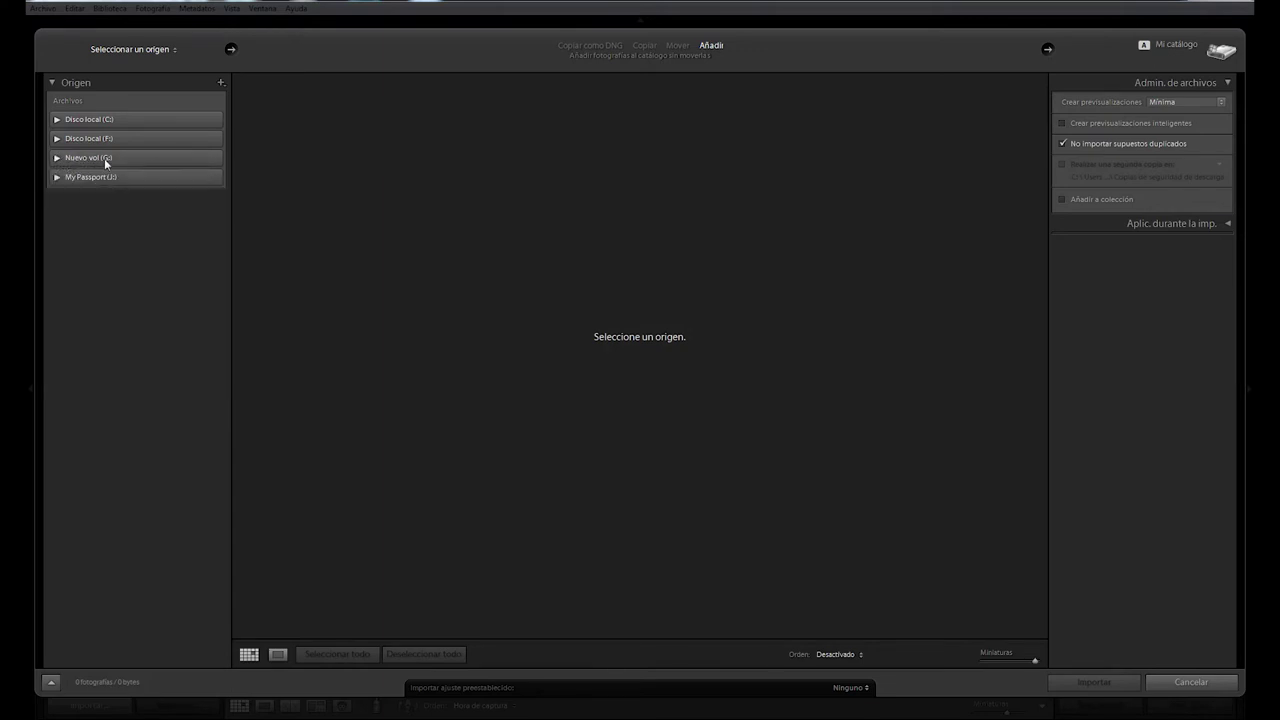
left_click(173, 160)
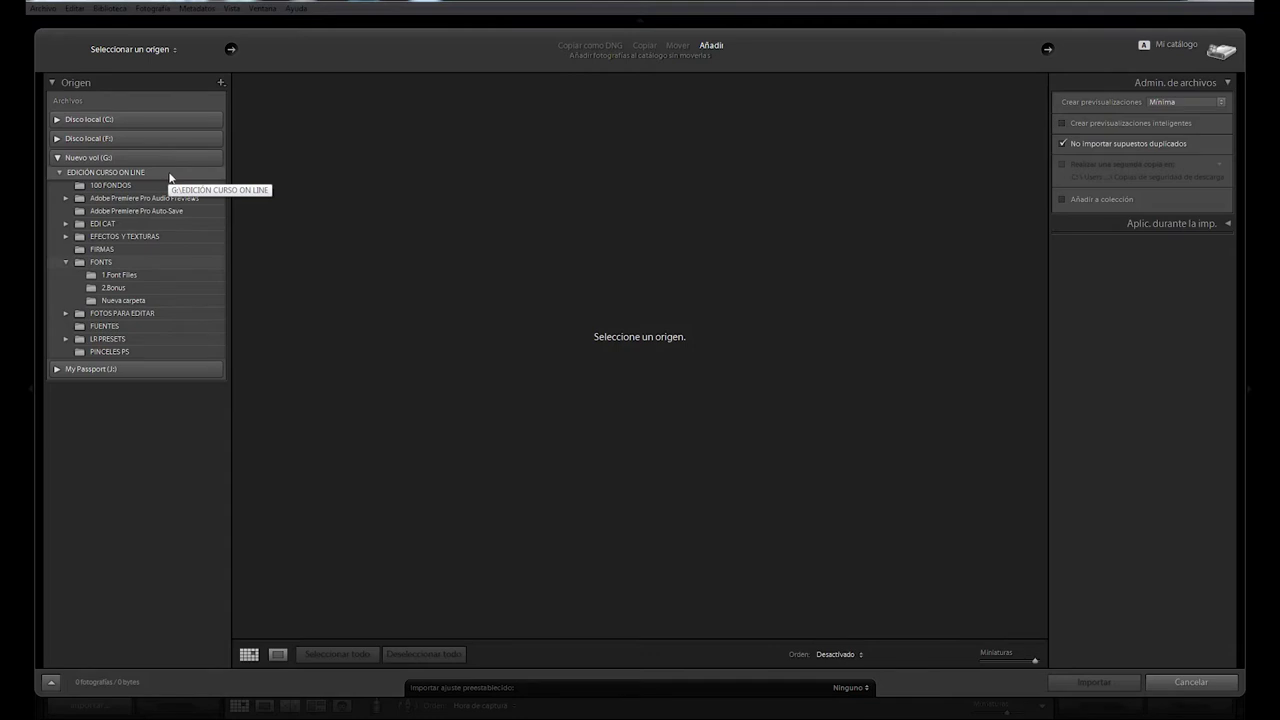
left_click(167, 174)
left_click(56, 175)
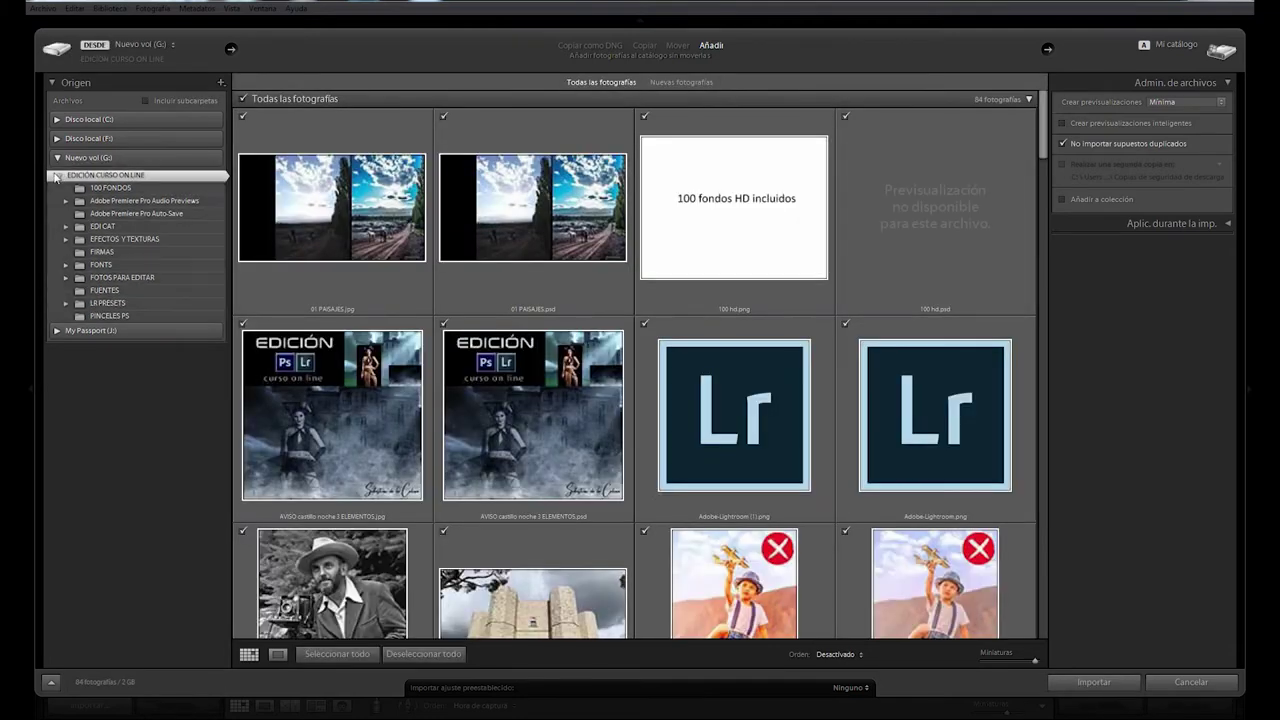
scroll(146, 395, "down", 5)
left_click(75, 389)
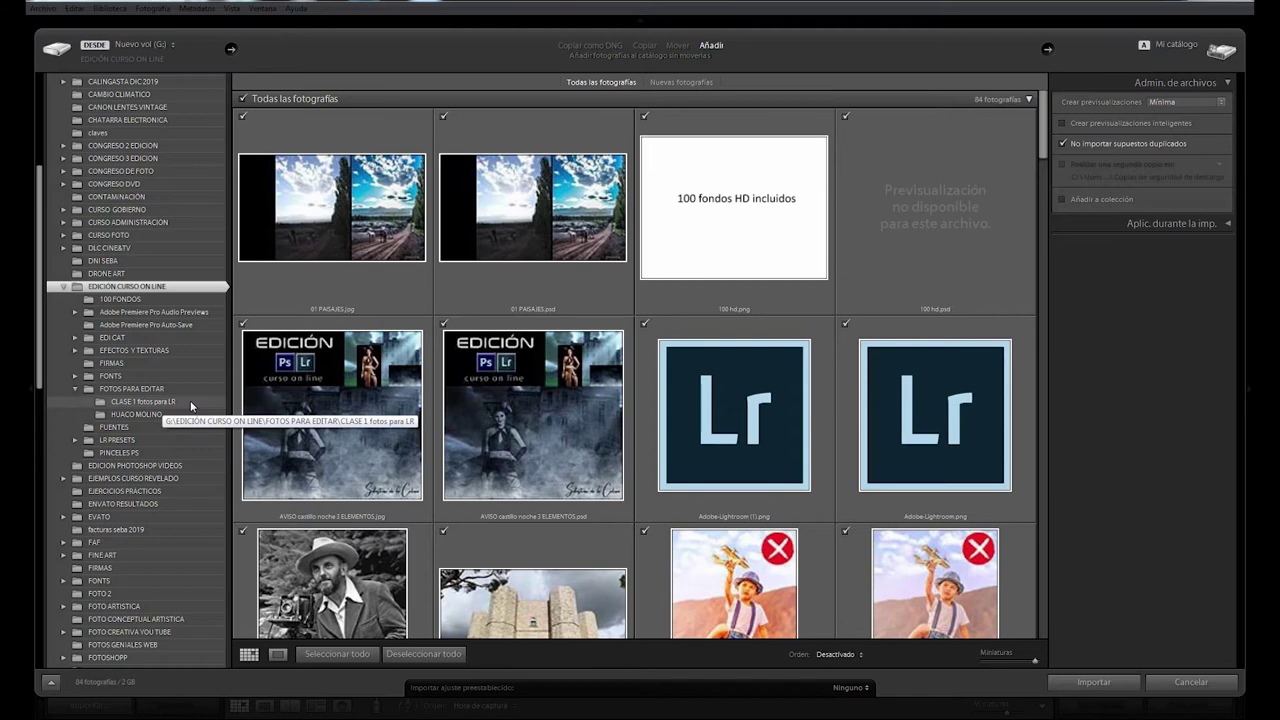
Step: Preview the CLASE 1 fotos para LR, HUACO MOLINO and FUENTES folders, then return to CLASE 1 fotos para LR
left_click(190, 404)
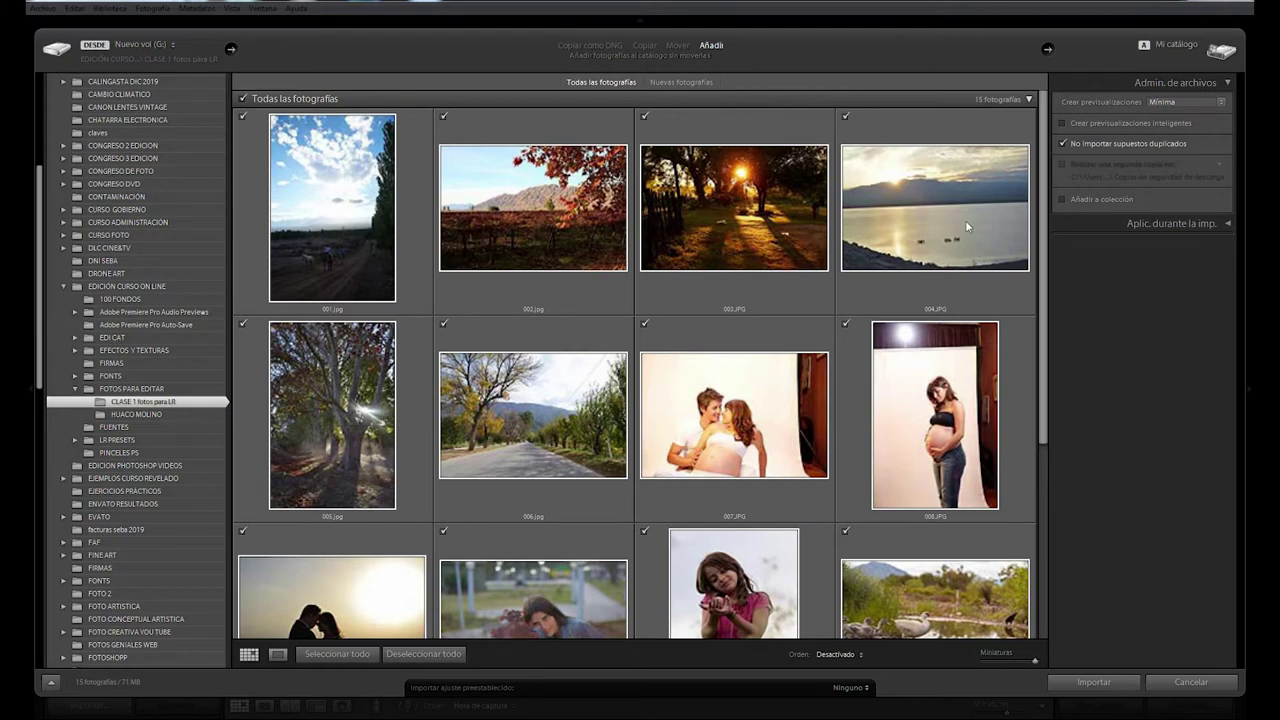
left_click_drag(1046, 250, 1047, 445)
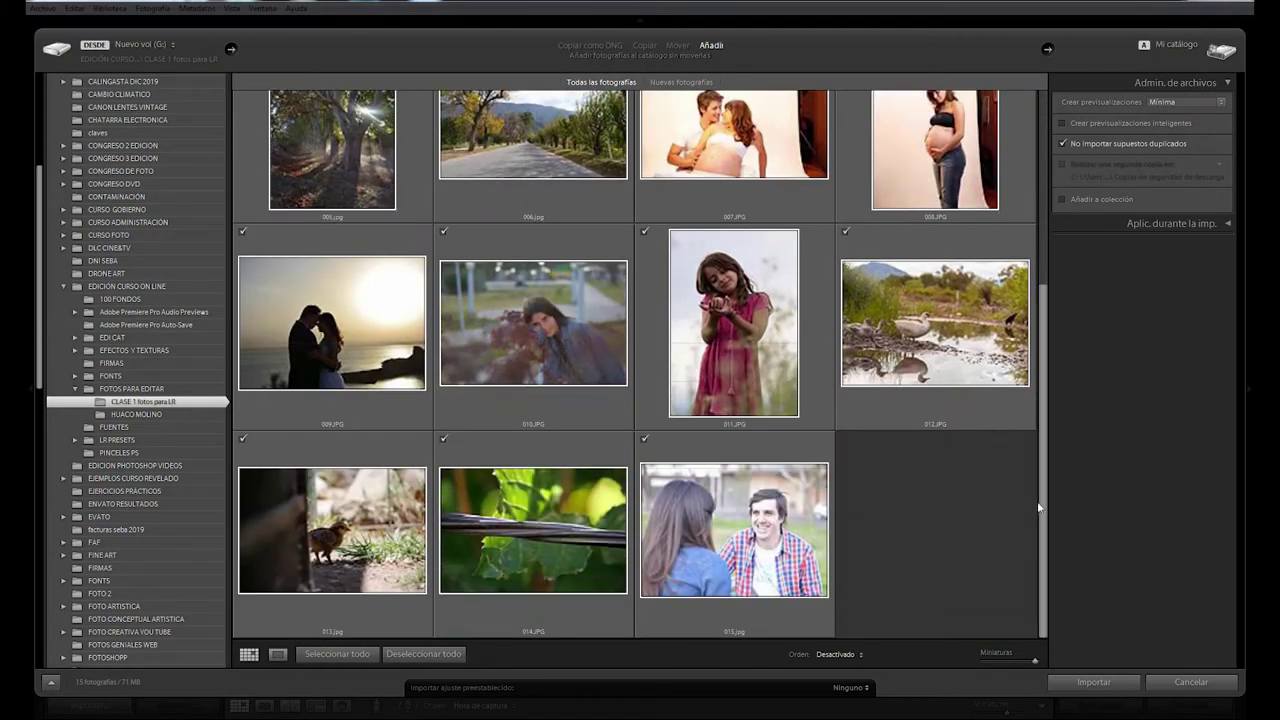
left_click_drag(1046, 487, 1049, 445)
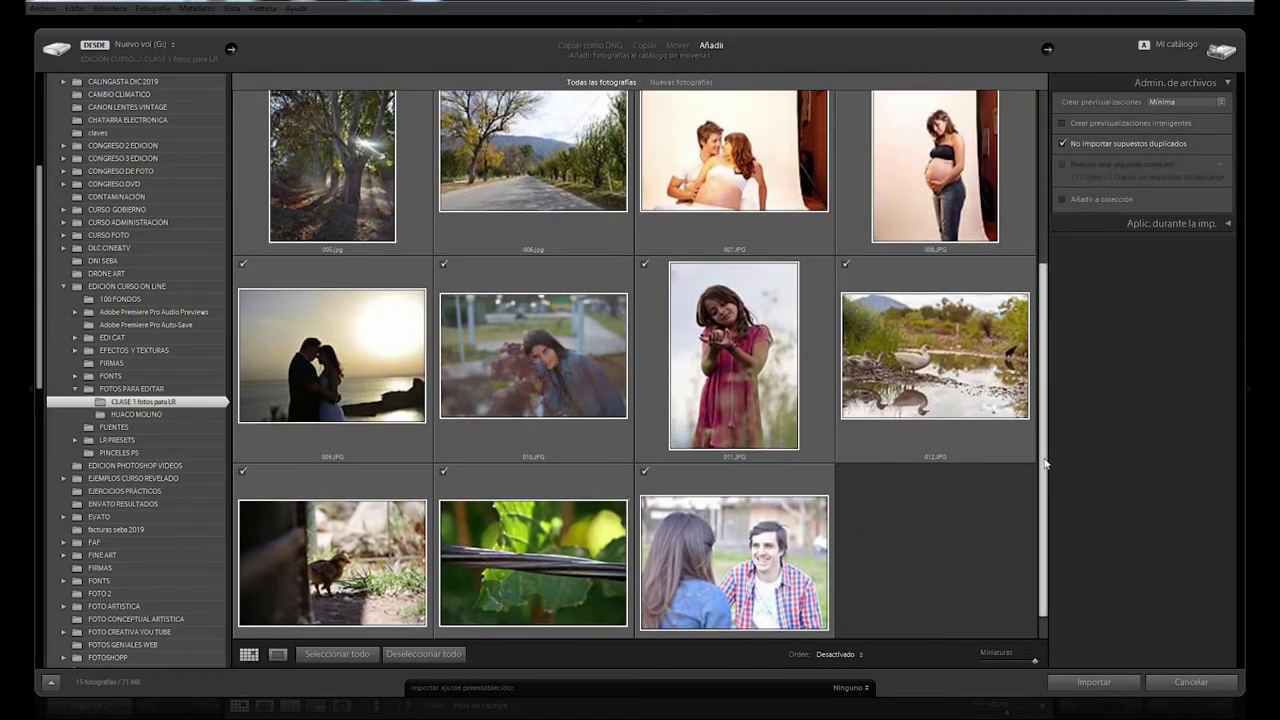
left_click(140, 414)
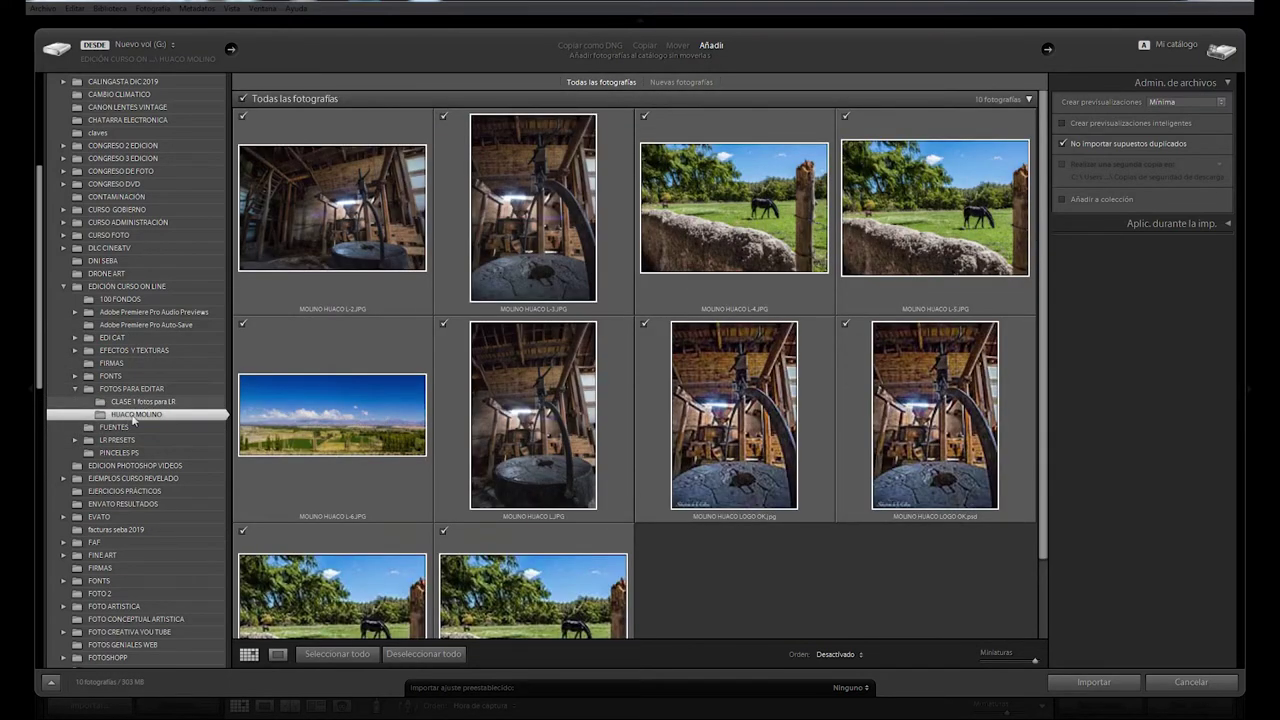
left_click(116, 429)
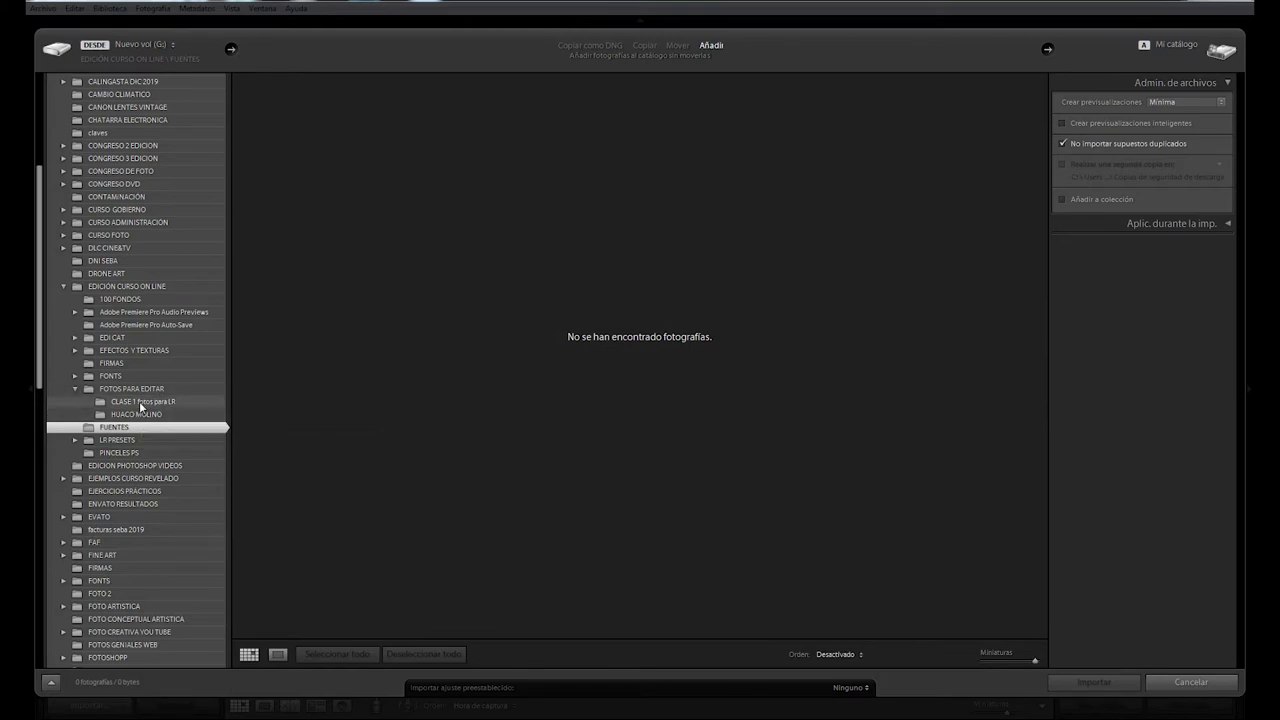
left_click(141, 405)
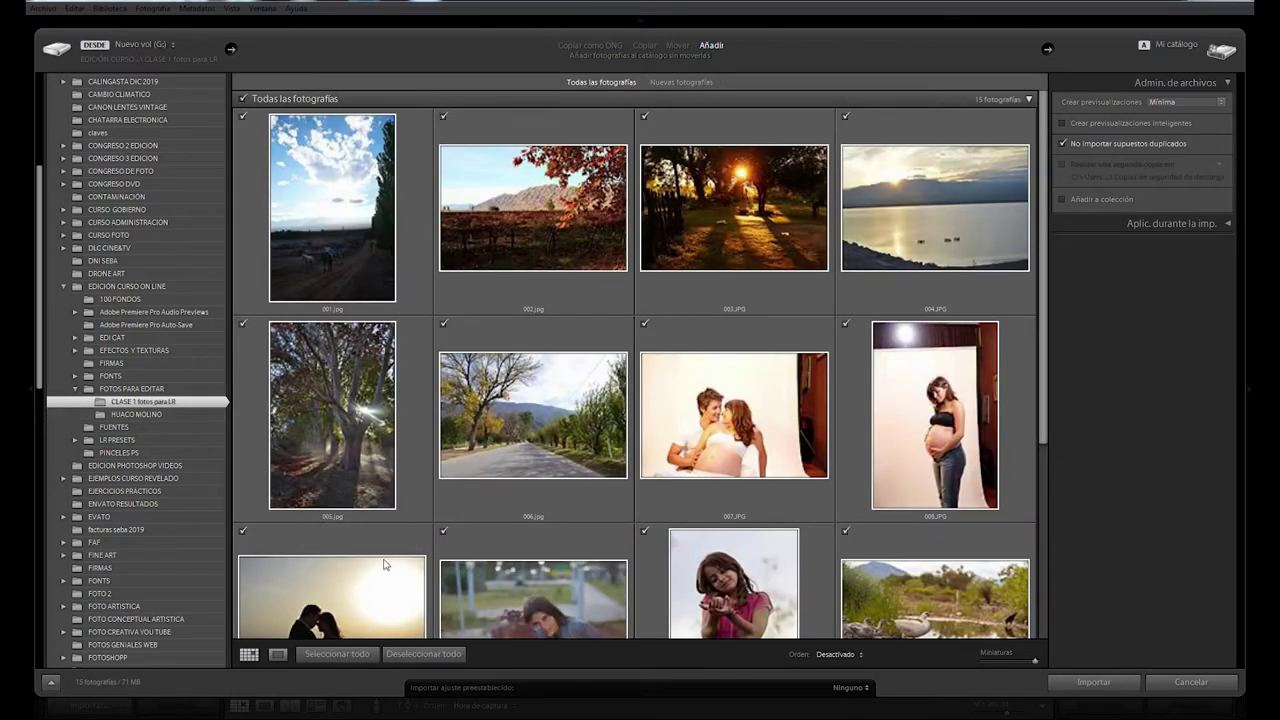
Step: Test unmarking and marking photos 002, 007 and 008, then mark all 15 photos for import
left_click(400, 656)
left_click(444, 116)
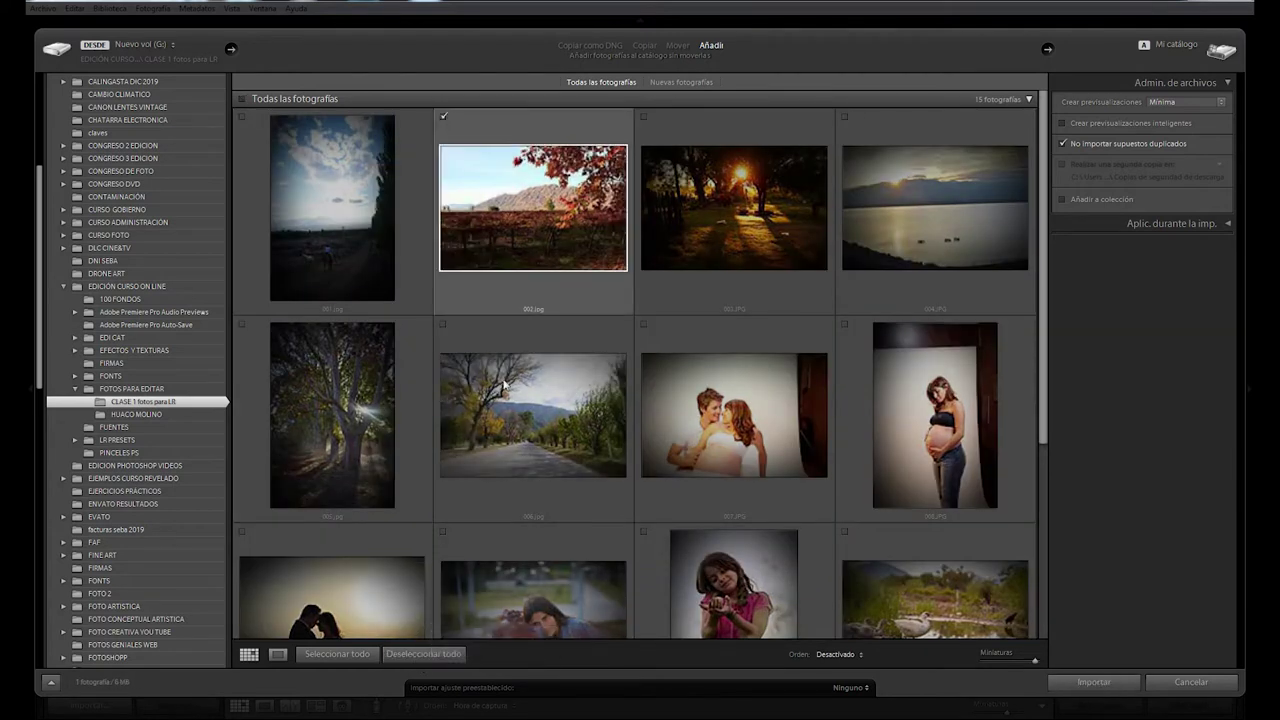
left_click(644, 324)
left_click(845, 324)
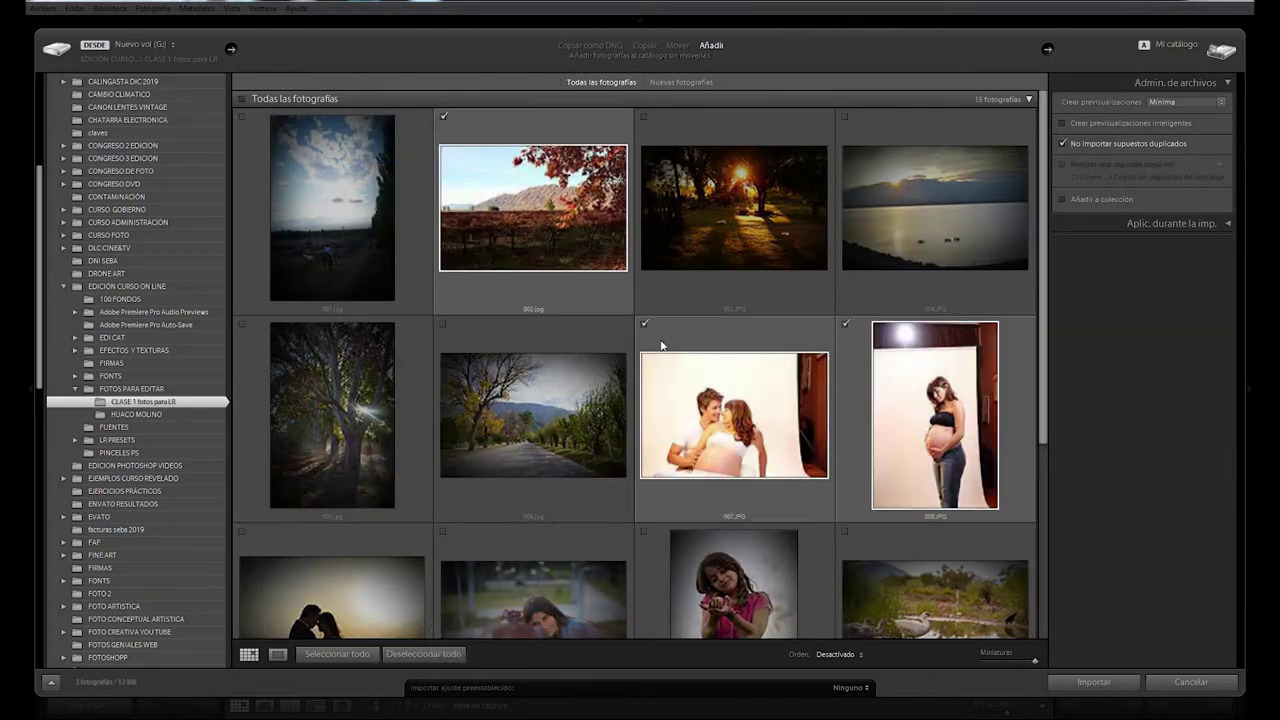
left_click(644, 324)
left_click(846, 323)
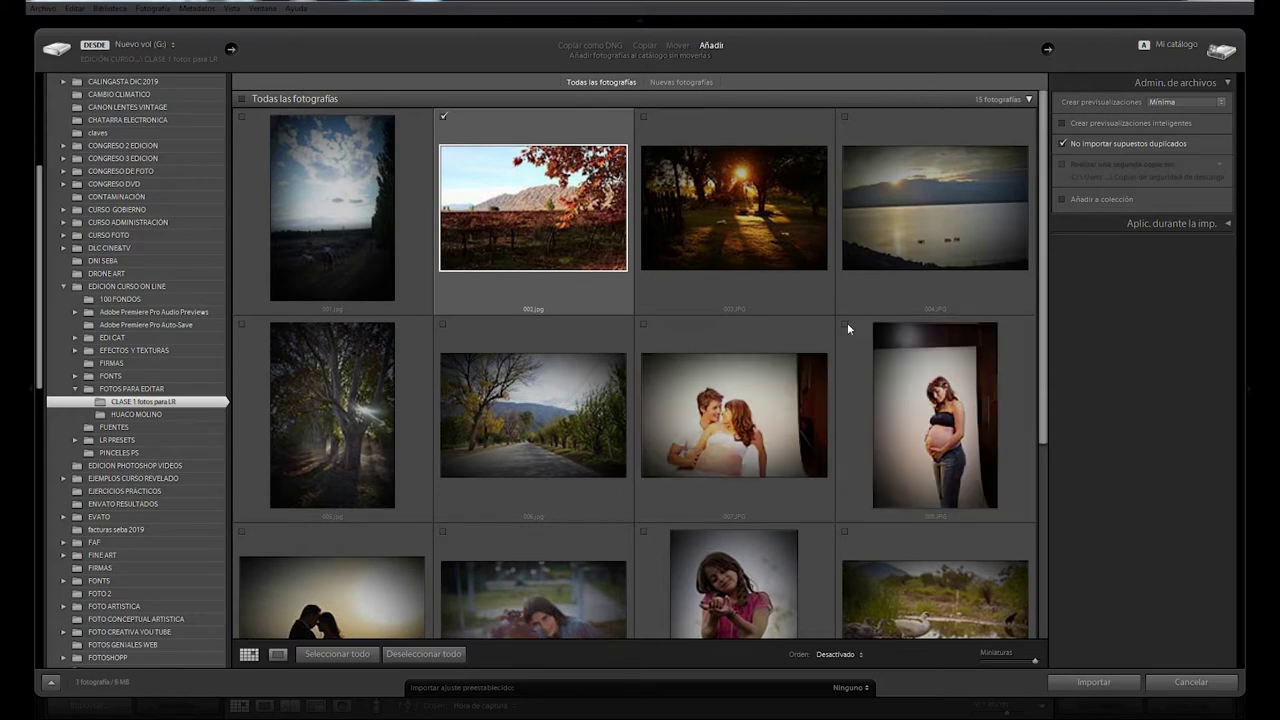
left_click(443, 116)
left_click(337, 653)
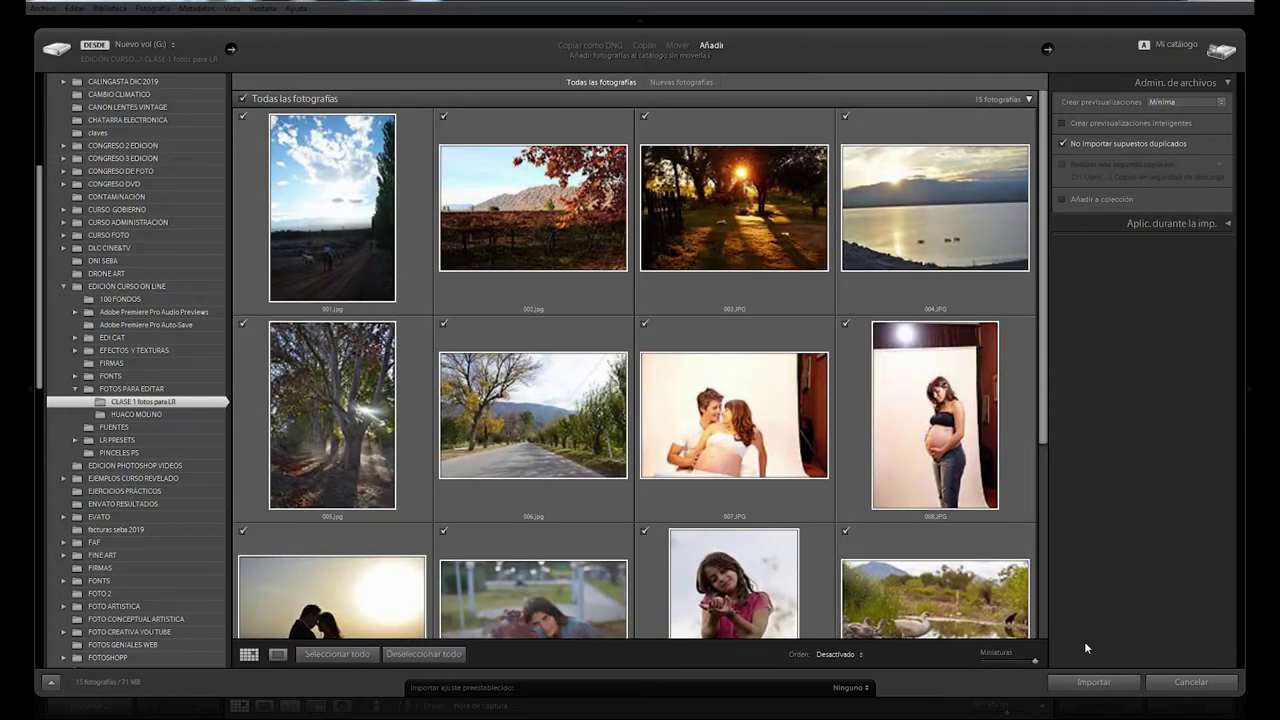
left_click(1116, 688)
Step: Import the 15 marked photos and browse them in the Library grid
left_click(1118, 684)
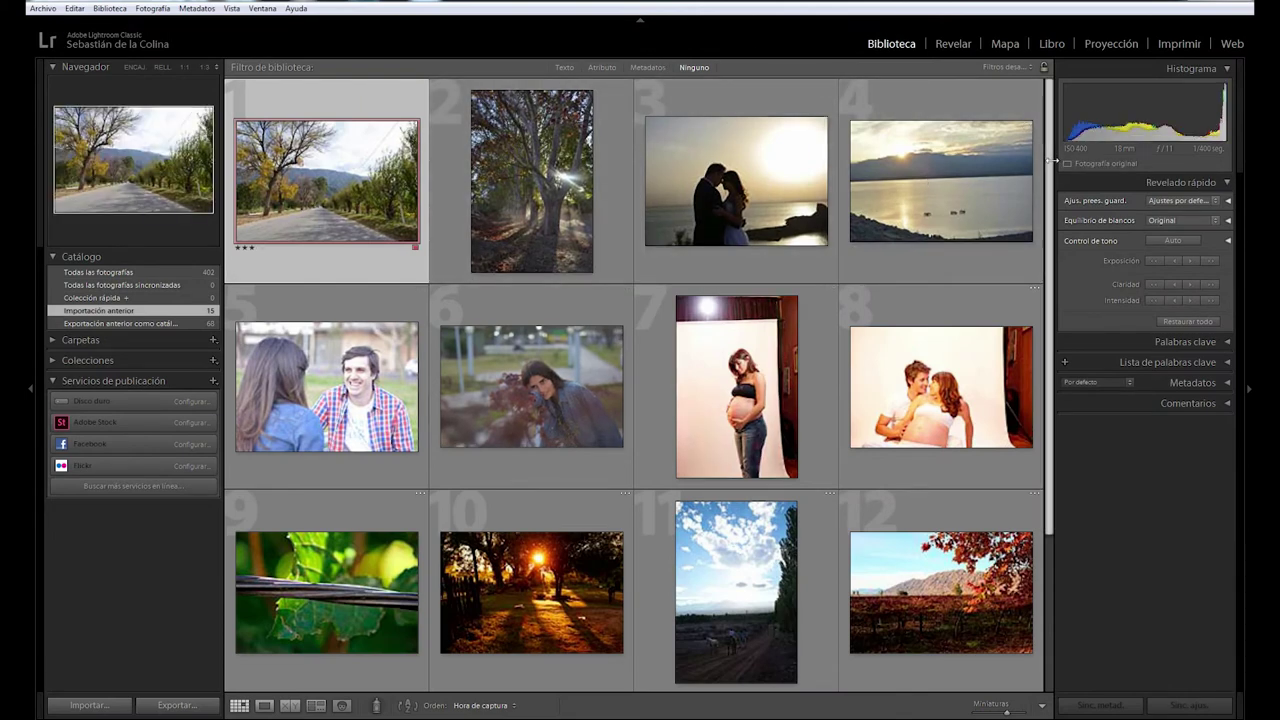
mouse_move(1048, 170)
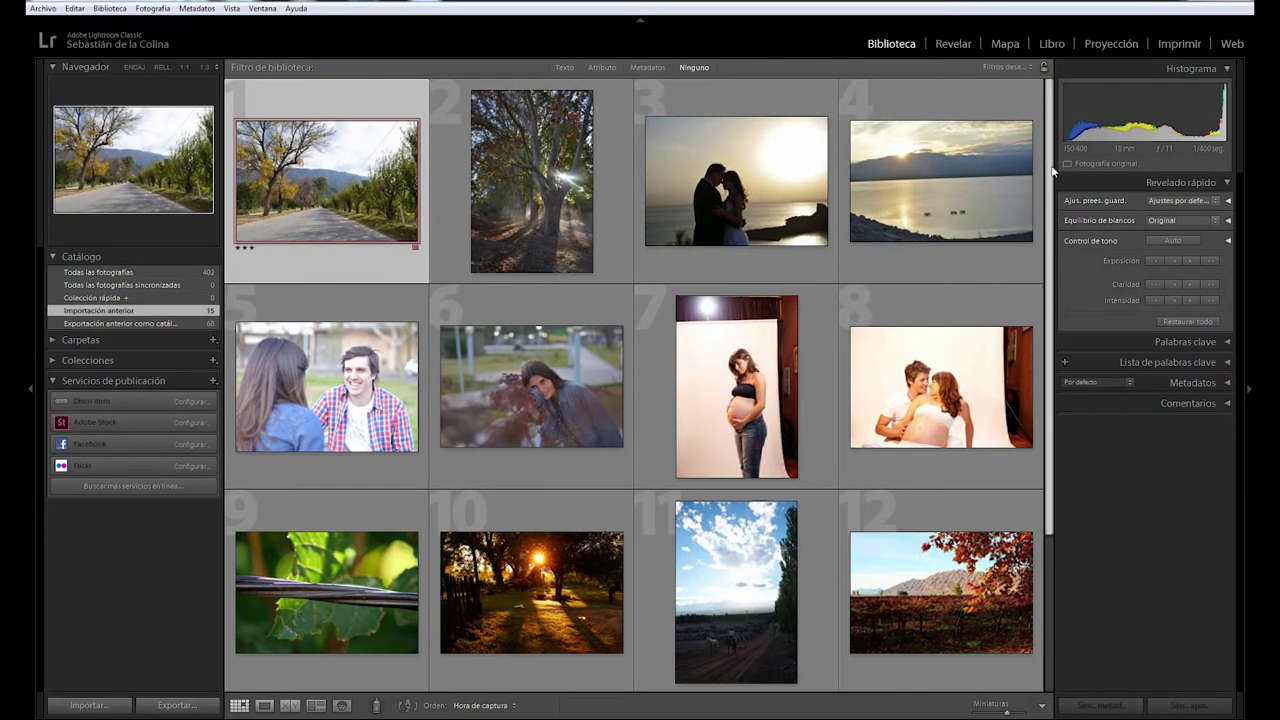
scroll(1050, 172, "down", 3)
scroll(1050, 172, "up", 3)
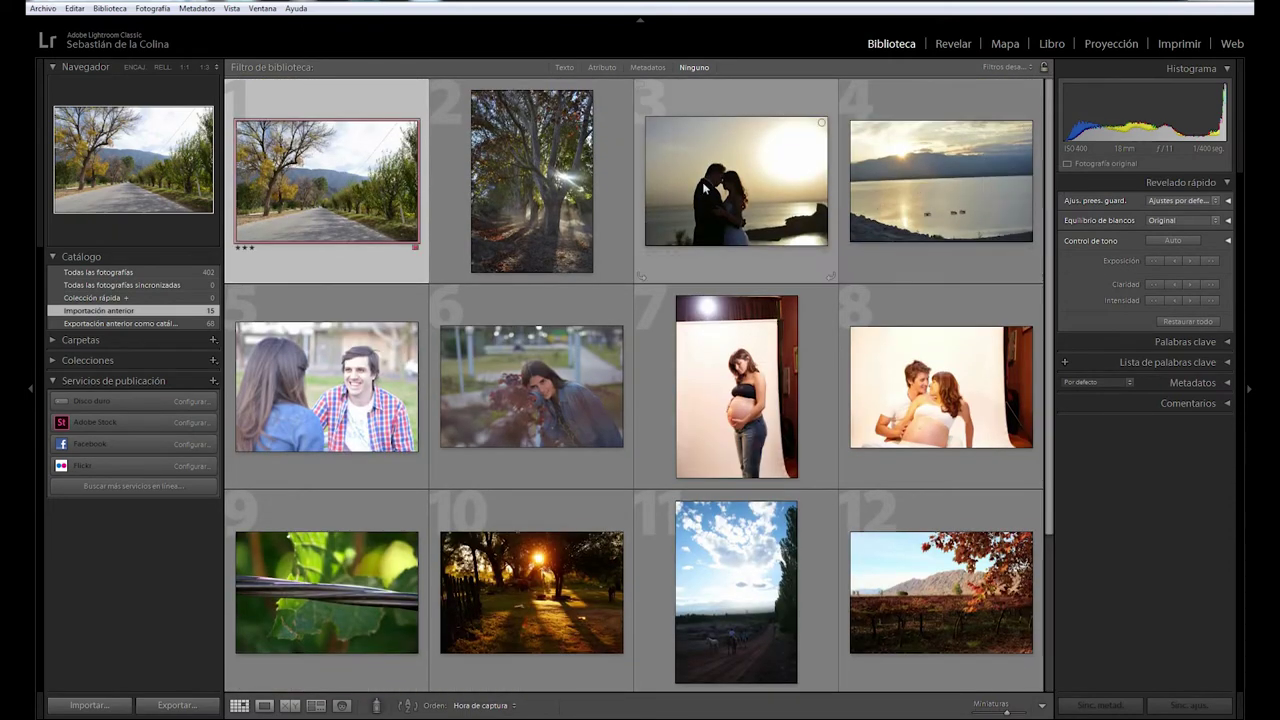
left_click(541, 217)
key("Right")
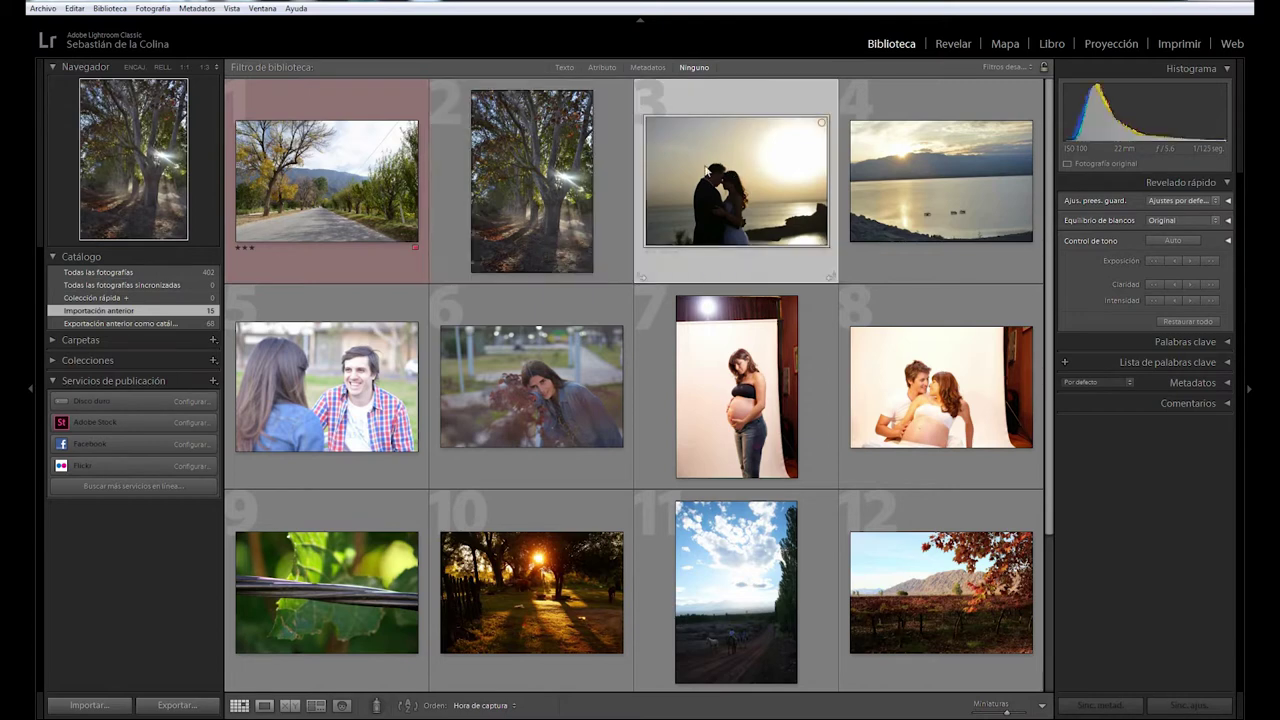
left_click(353, 147)
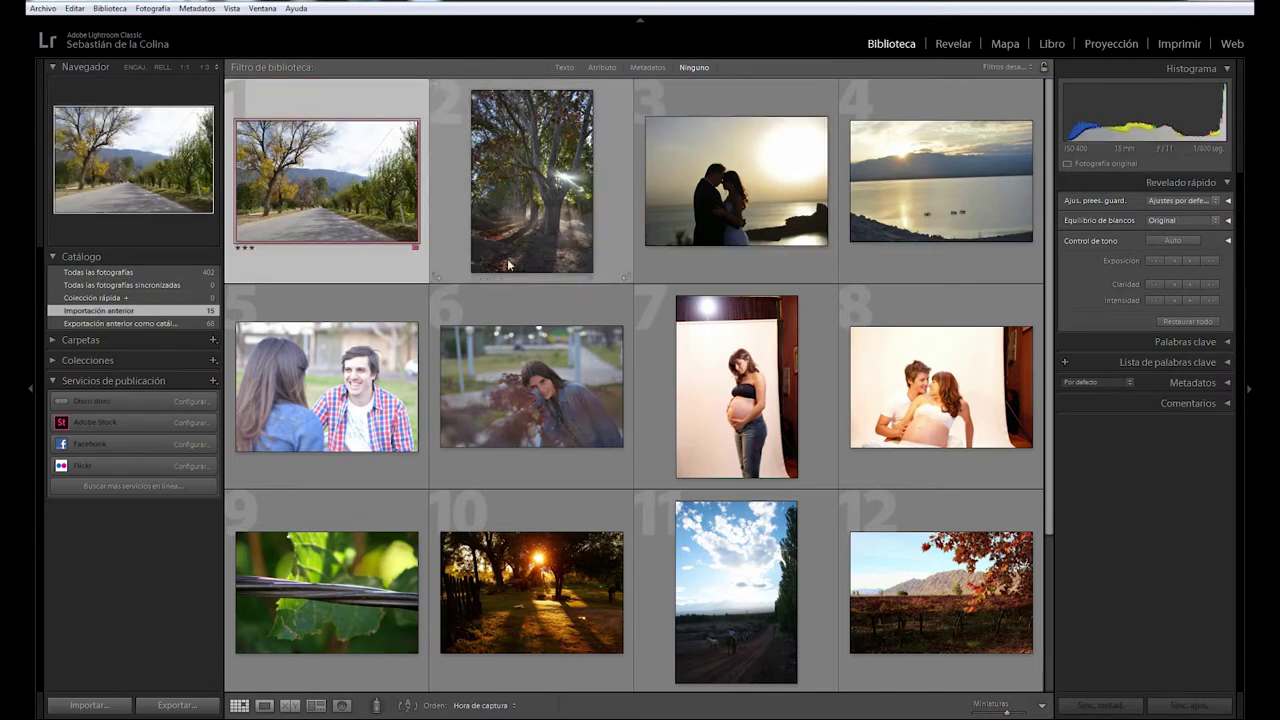
Step: Look through the Archivo menu, select photo 7, the pregnancy portrait, and reopen Archivo
left_click(43, 9)
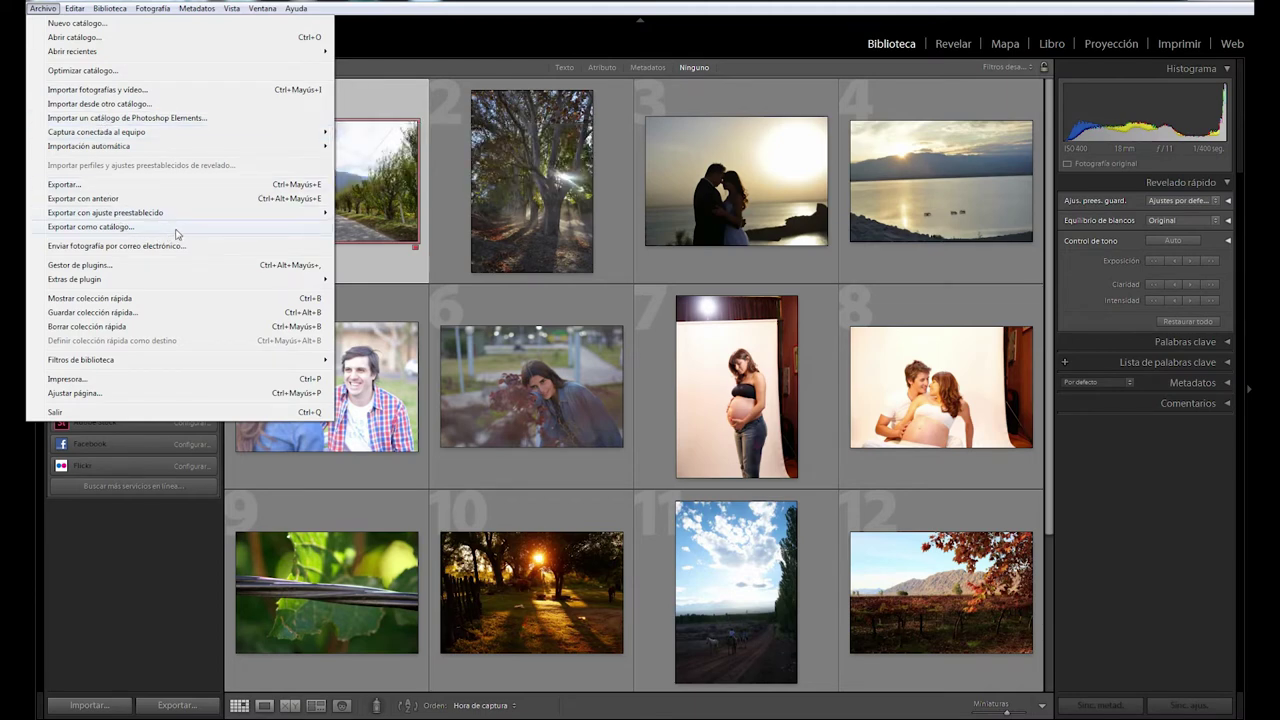
left_click(384, 212)
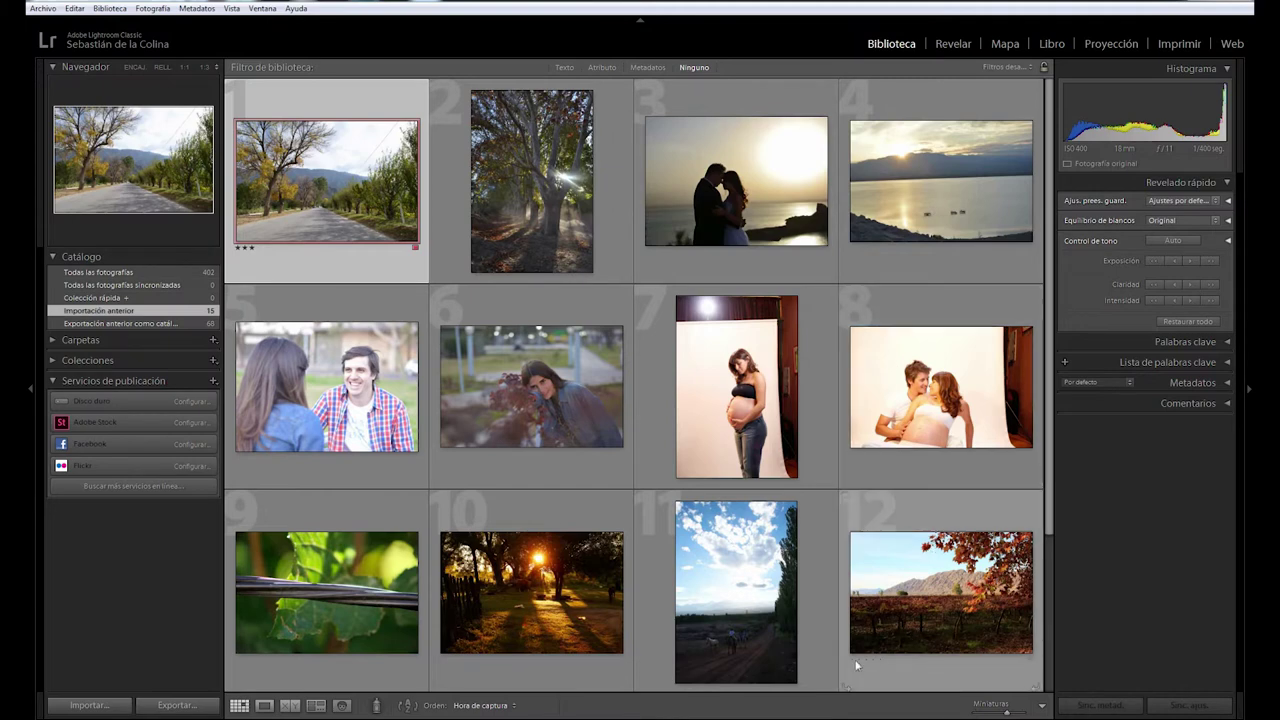
scroll(901, 610, "down", 2)
scroll(903, 618, "down", 1)
scroll(897, 605, "up", 3)
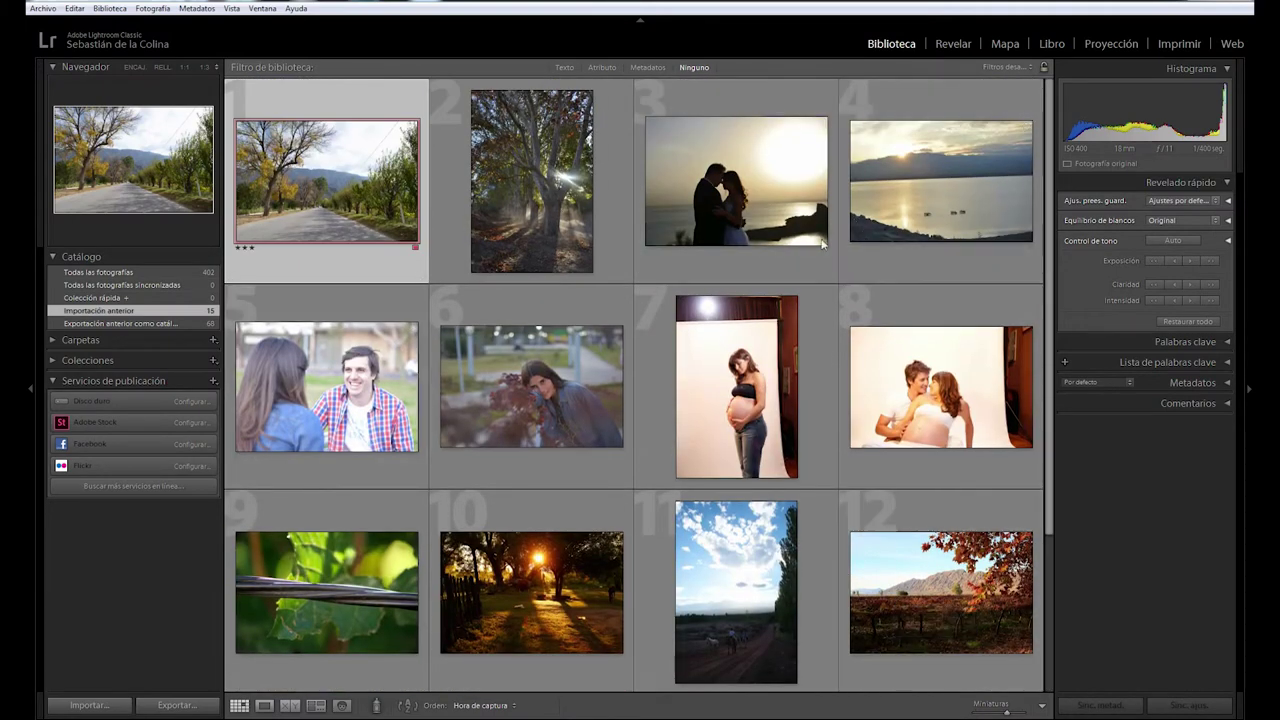
mouse_move(736, 386)
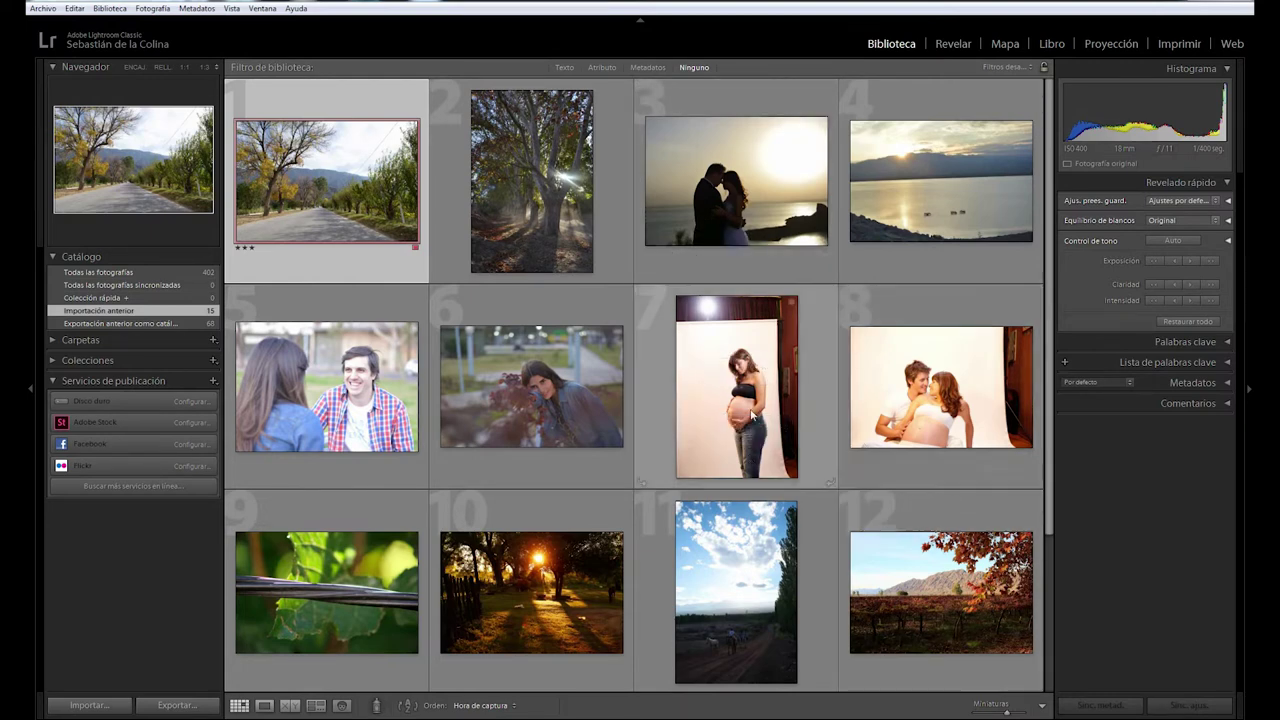
left_click(683, 390)
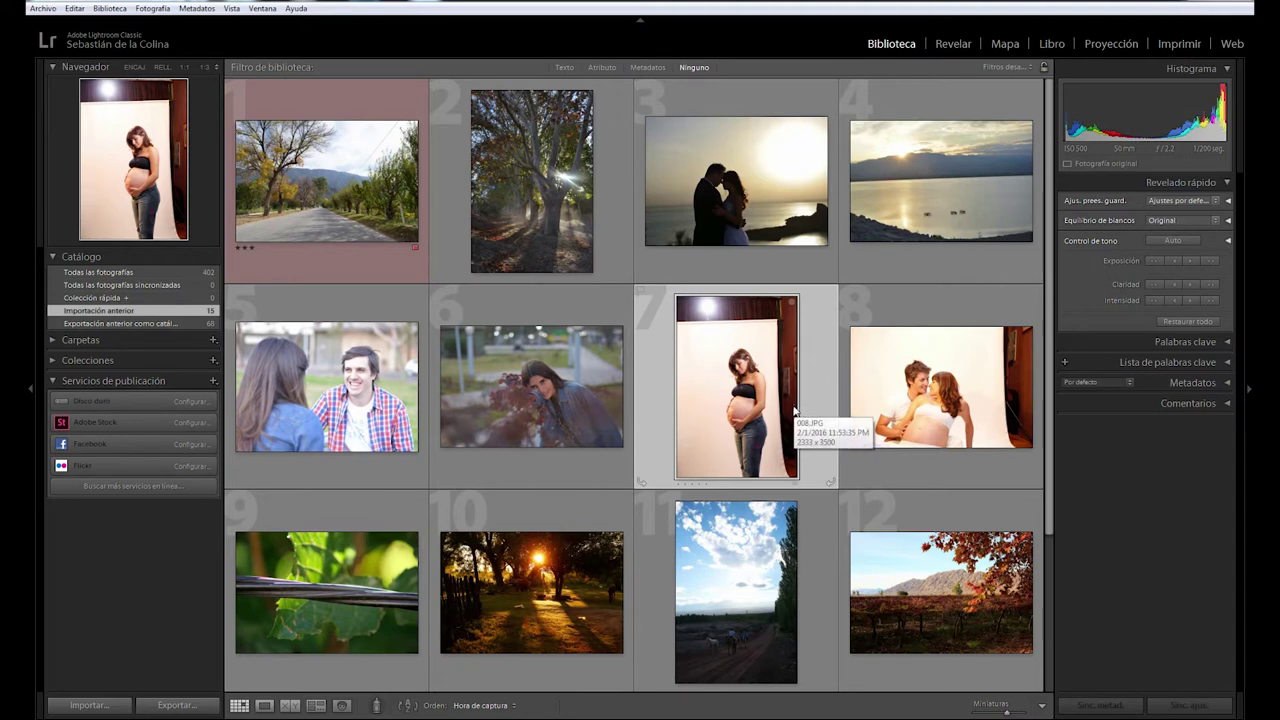
left_click(38, 10)
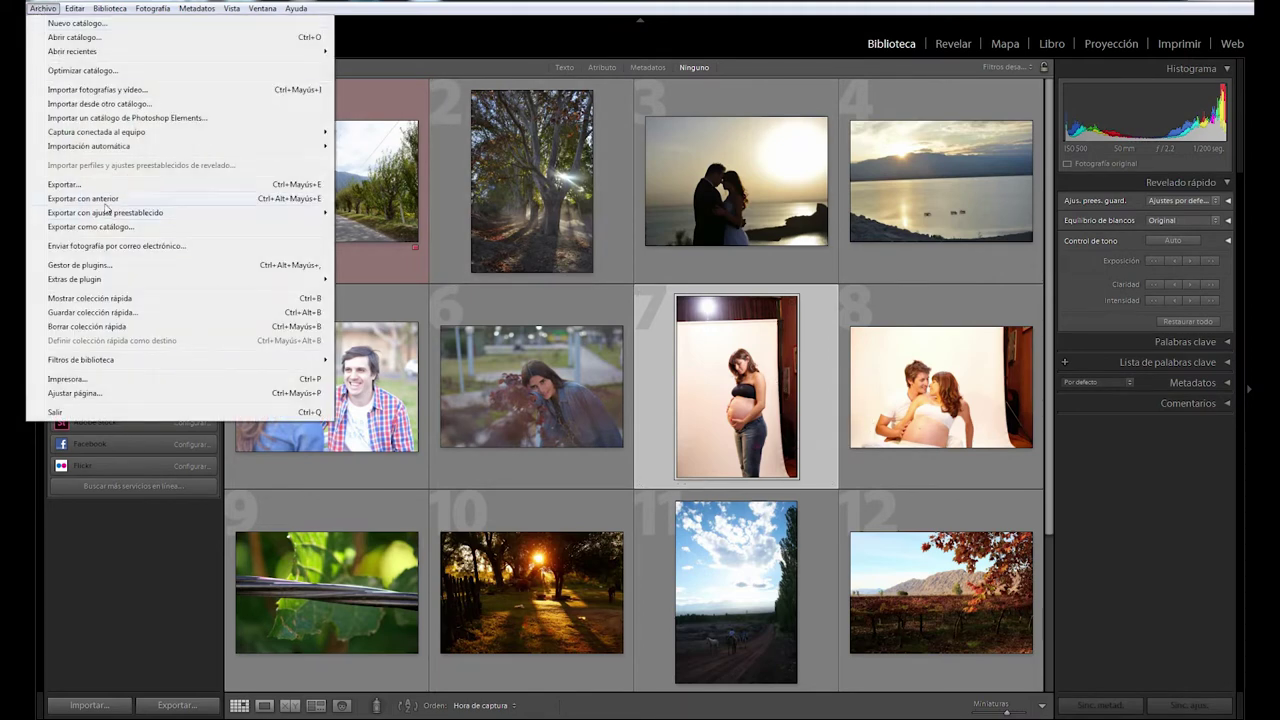
Step: Export the catalog as 'clase 1 cat' into FOTOS PARA EDITAR > CLASE 1 fotos para LR
left_click(176, 233)
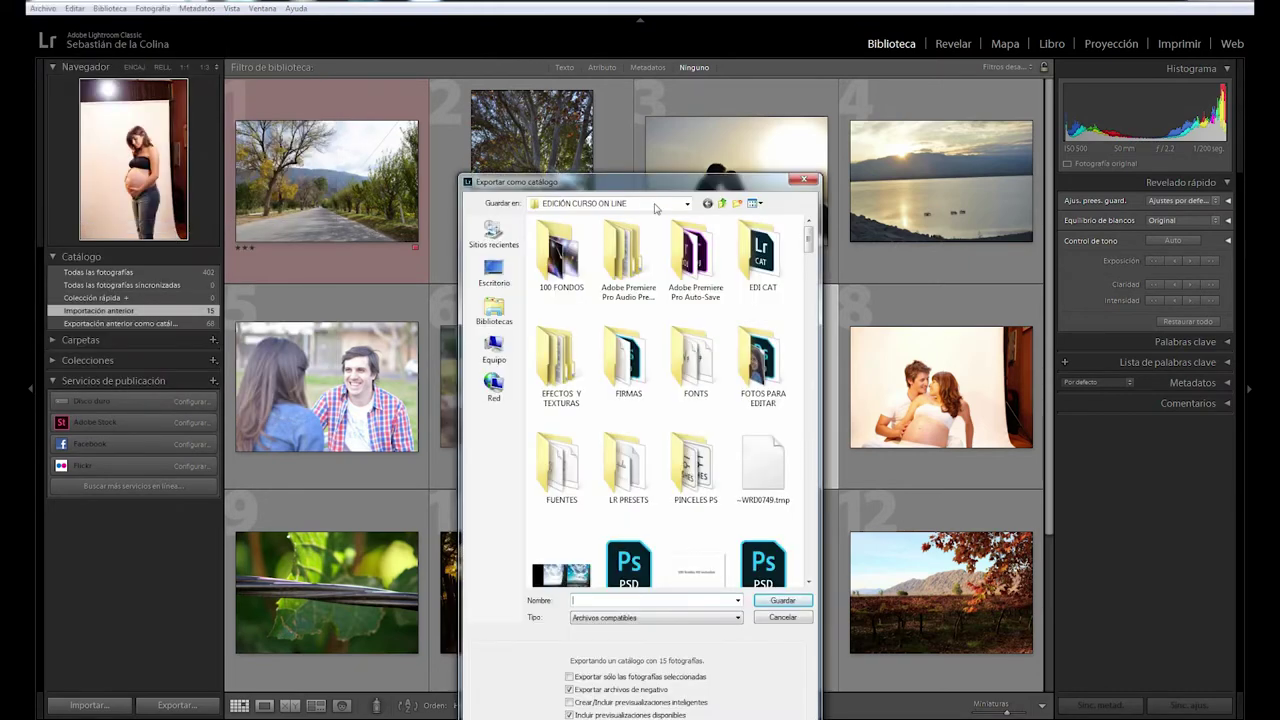
left_click_drag(660, 185, 650, 138)
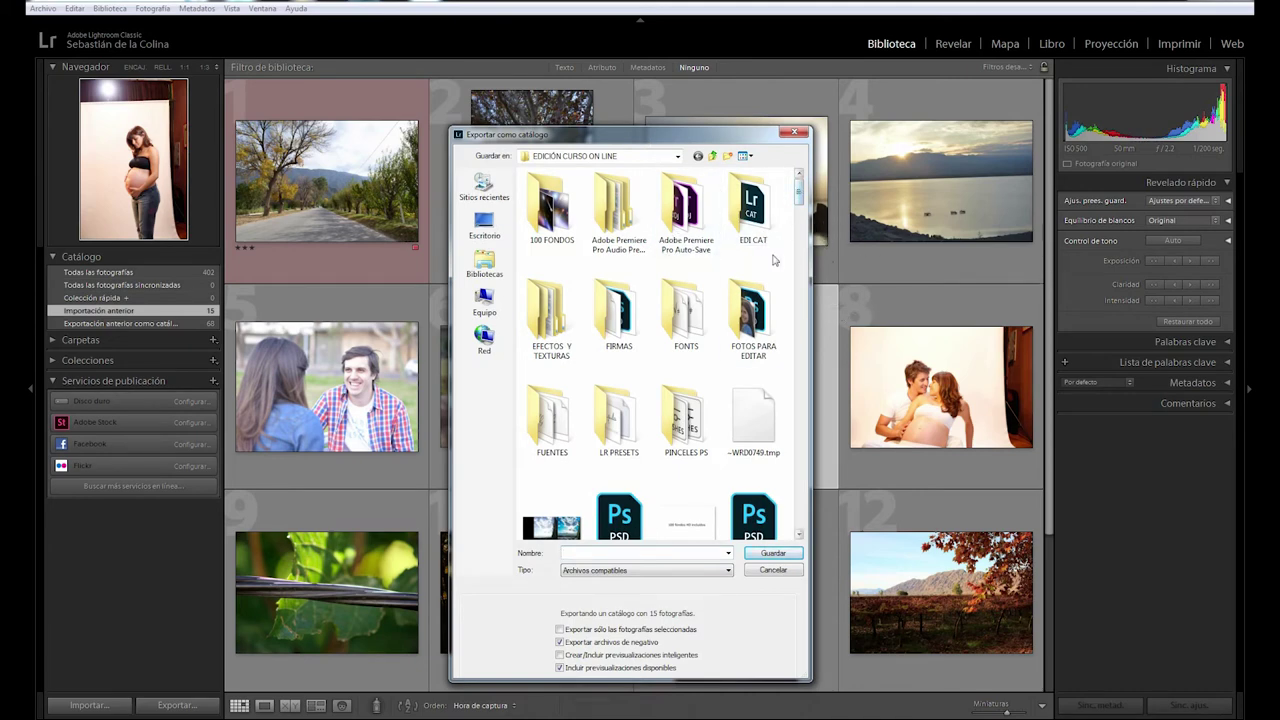
double_click(752, 315)
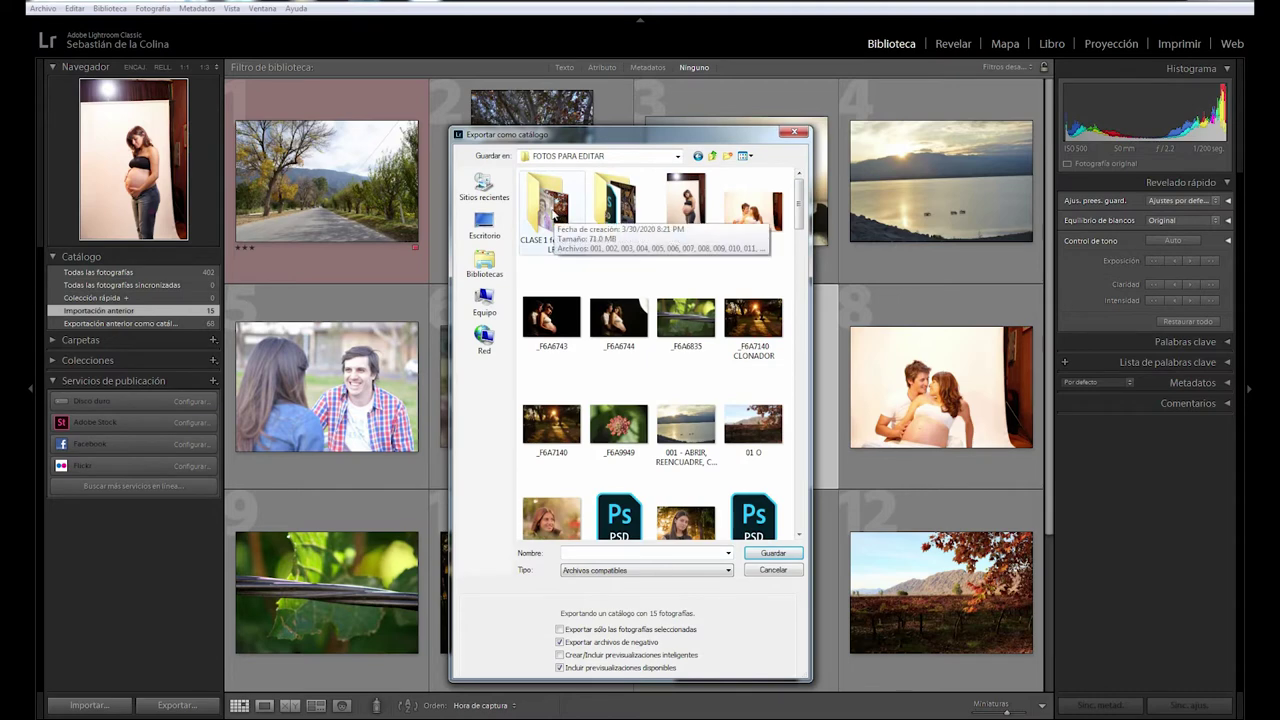
double_click(562, 234)
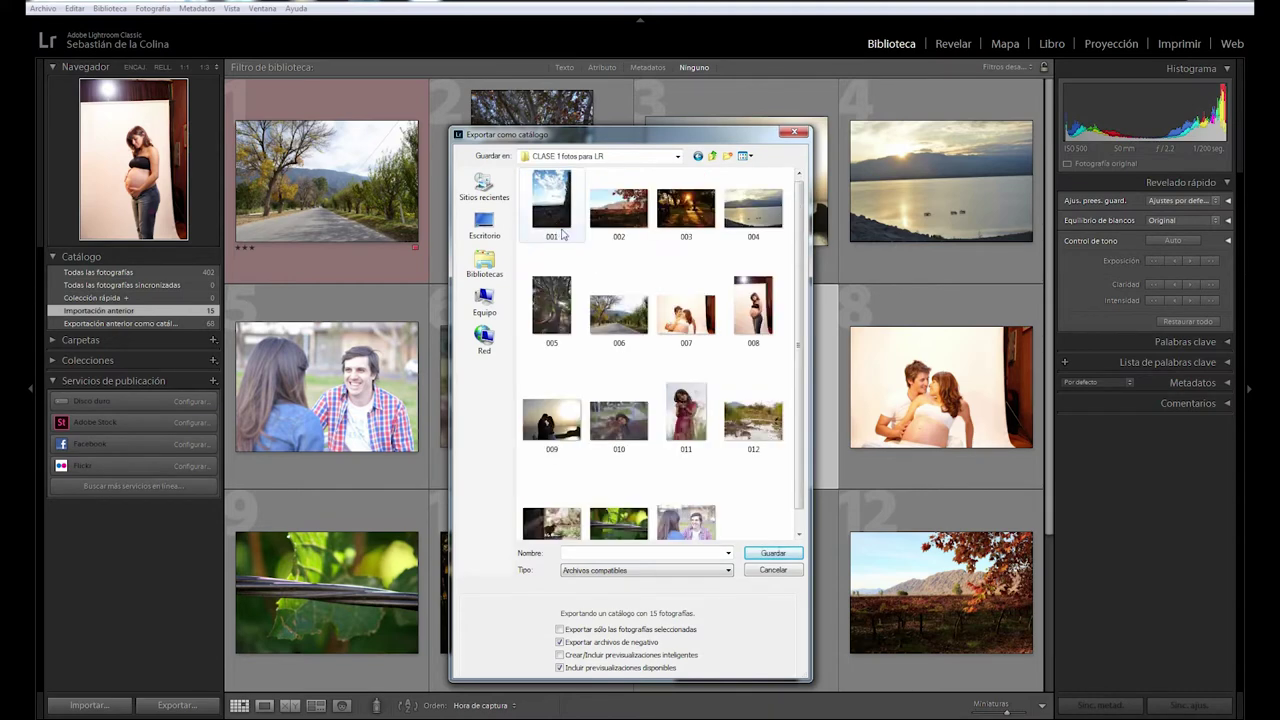
type("clase 1 cat")
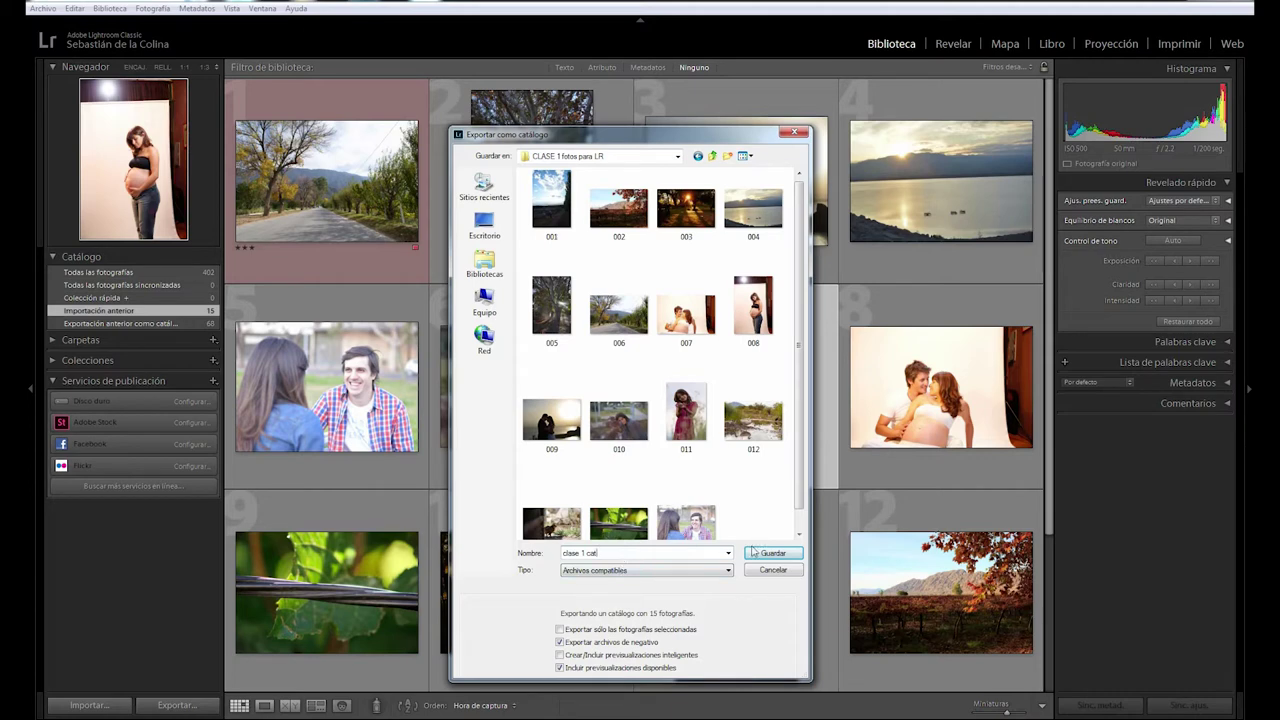
left_click_drag(800, 457, 794, 497)
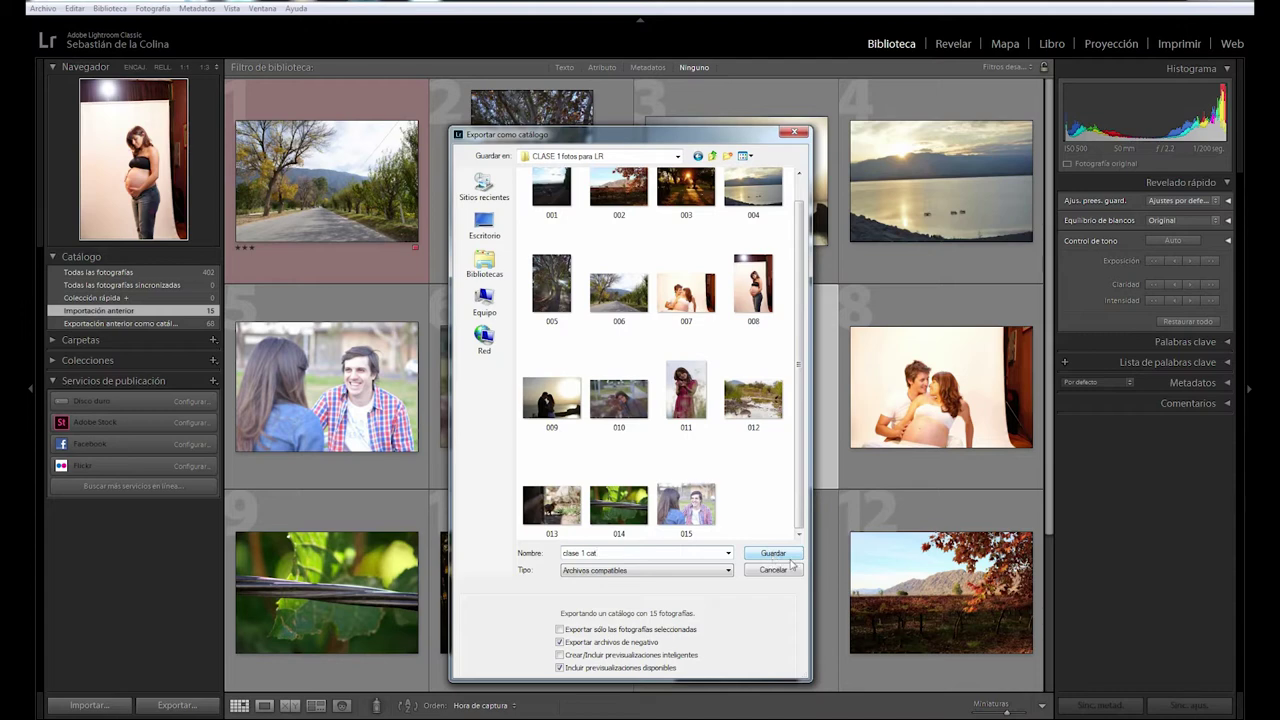
left_click(773, 553)
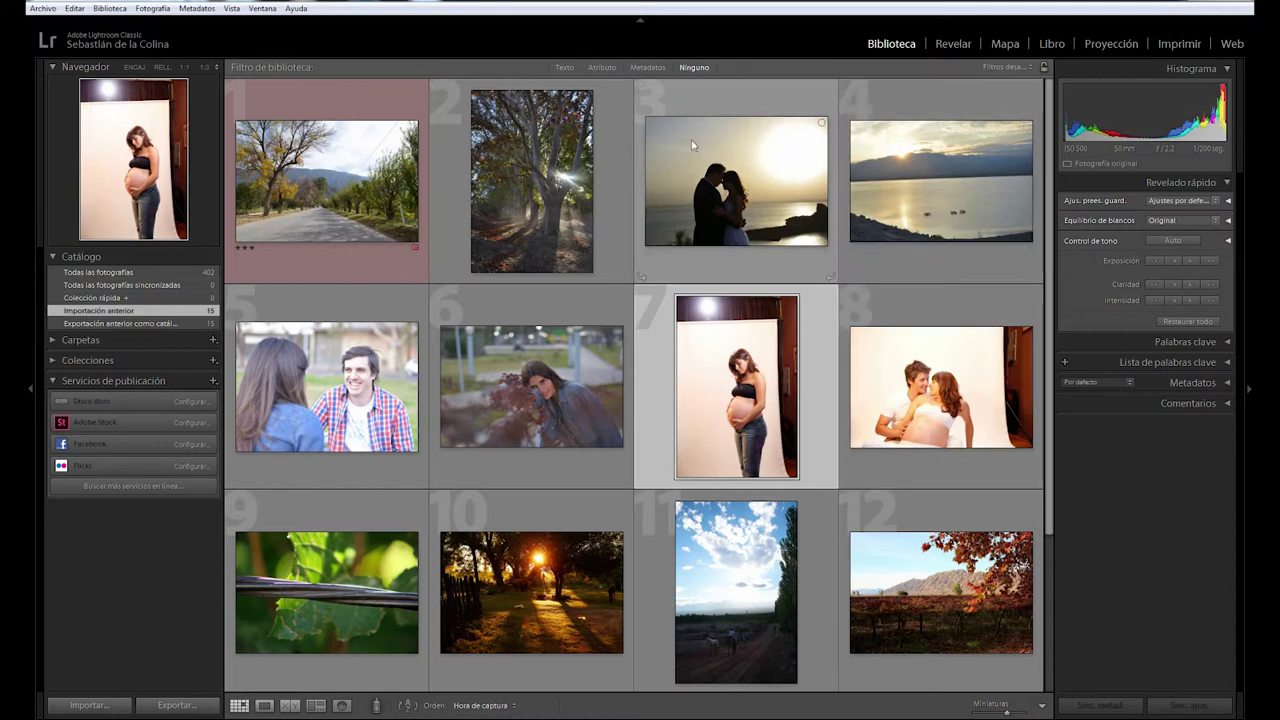
Step: Preview photos in Revelar, briefly raising the exposure on the sunset couple shot
left_click(954, 43)
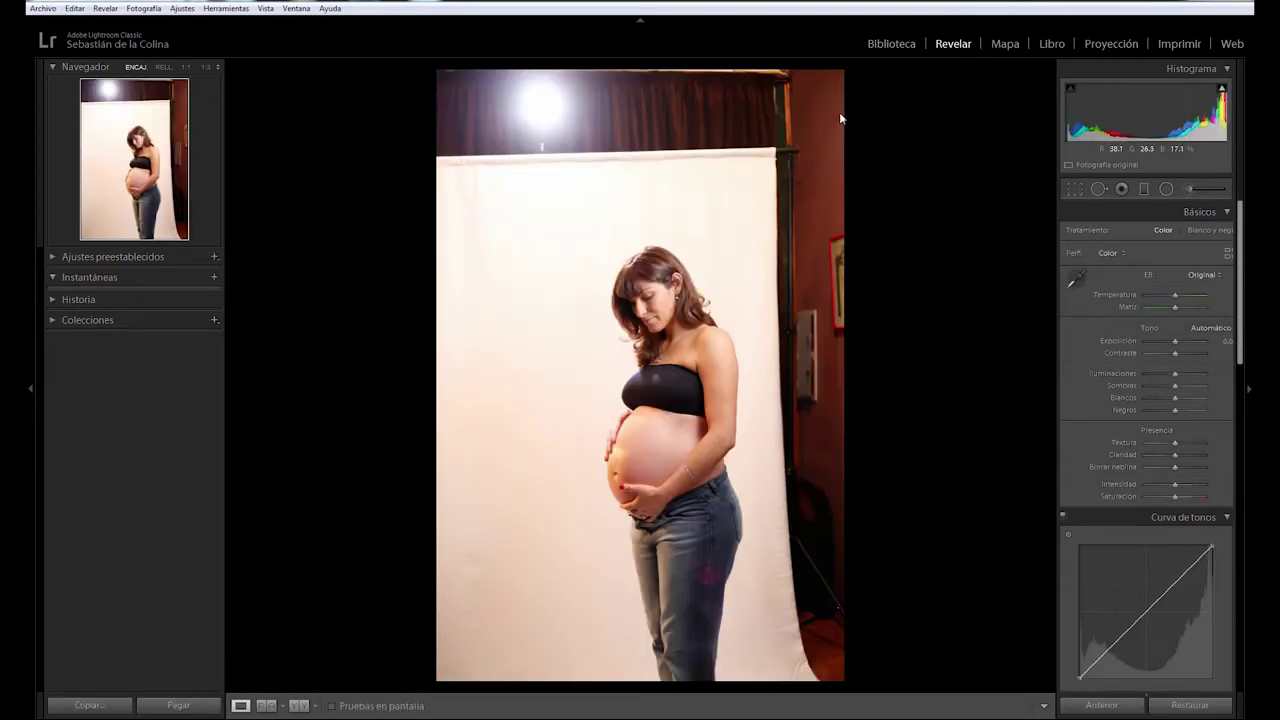
left_click(891, 43)
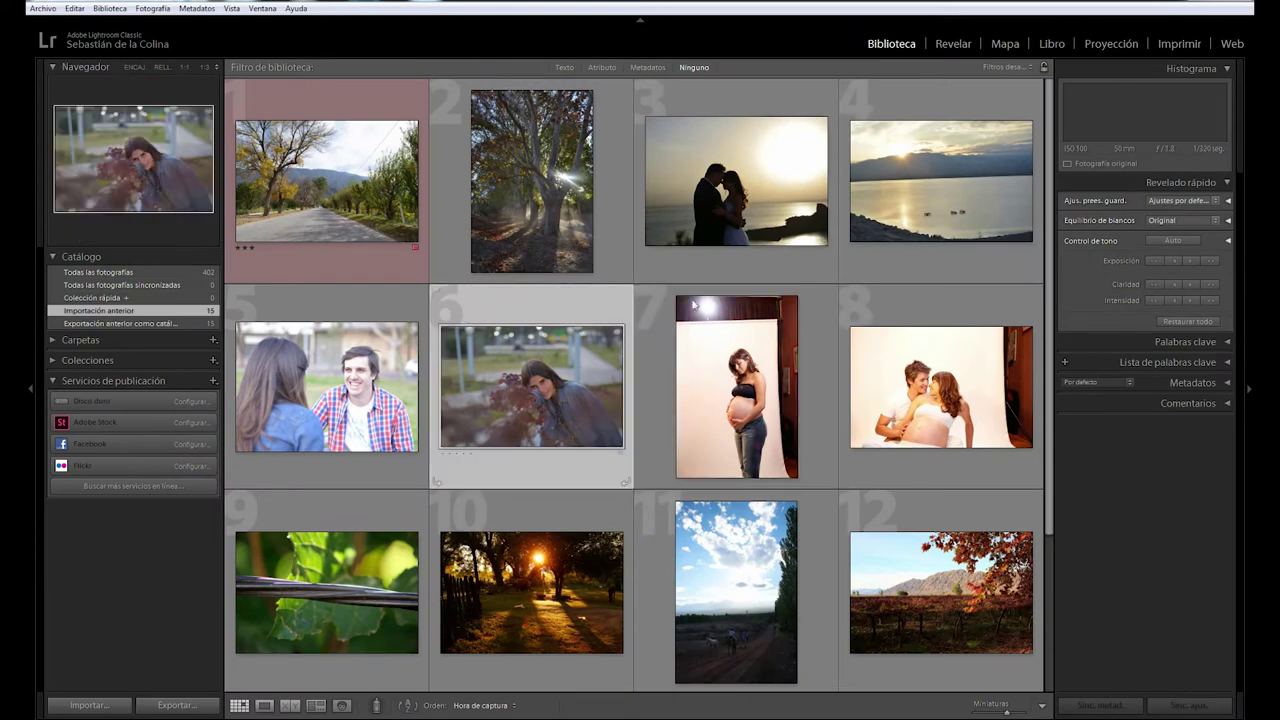
key("Down")
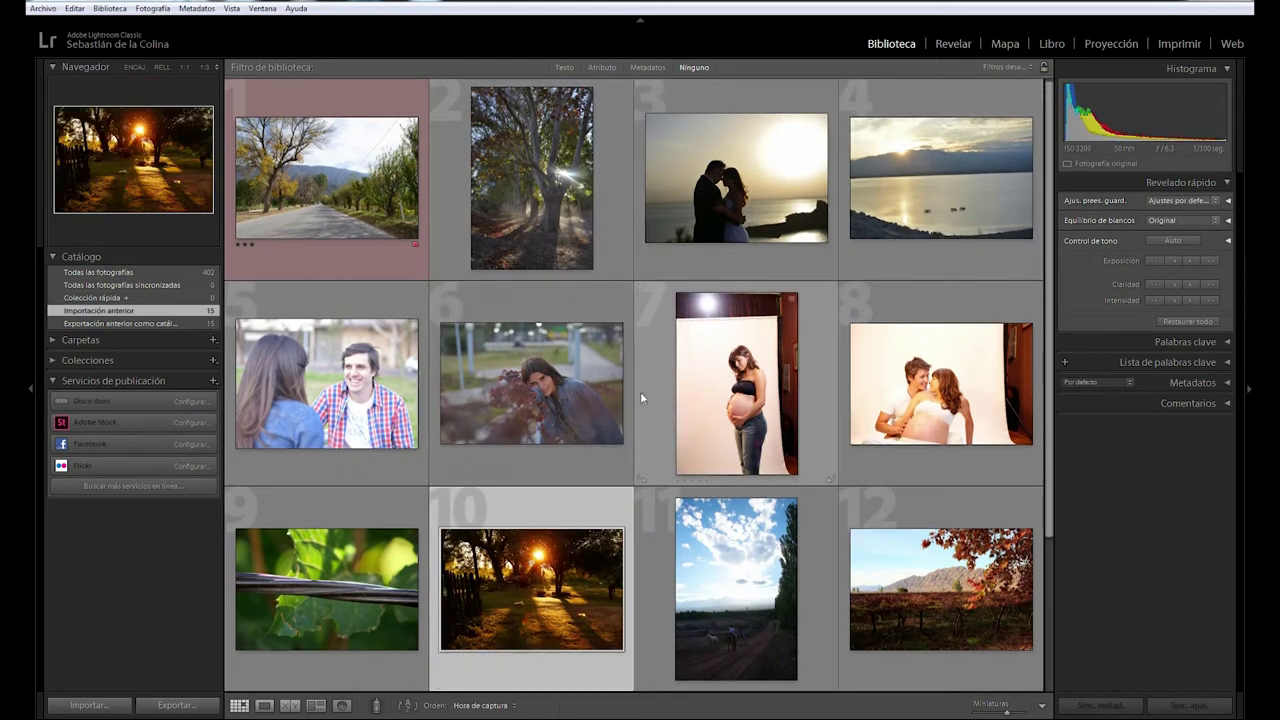
left_click(776, 170)
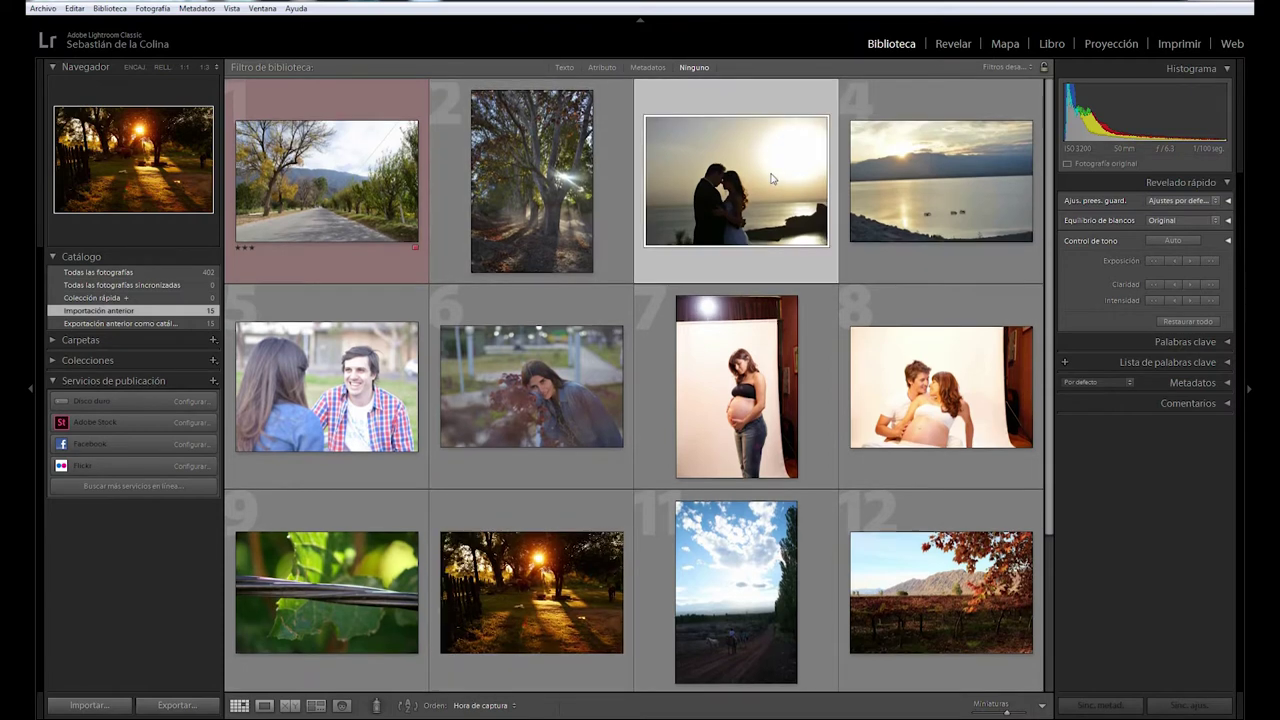
left_click(953, 44)
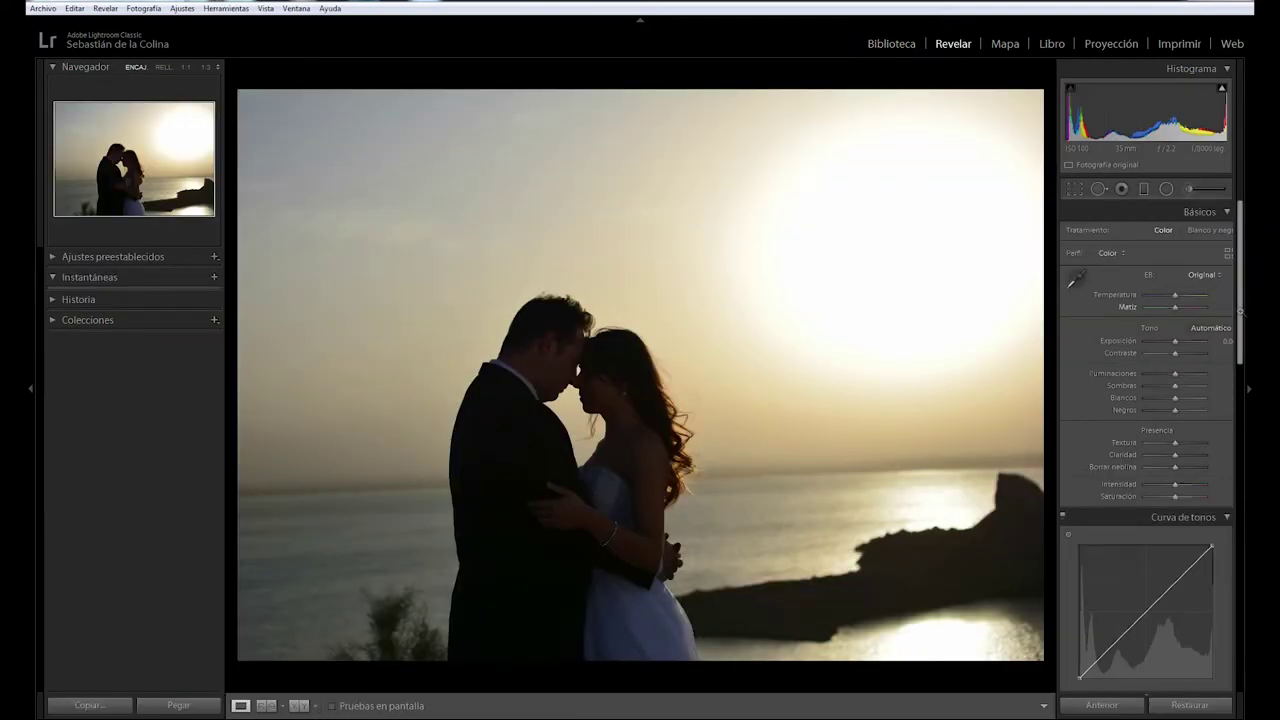
mouse_move(1175, 343)
left_mouse_down()
mouse_move(1195, 341)
mouse_move(1177, 337)
left_mouse_up()
left_click(890, 44)
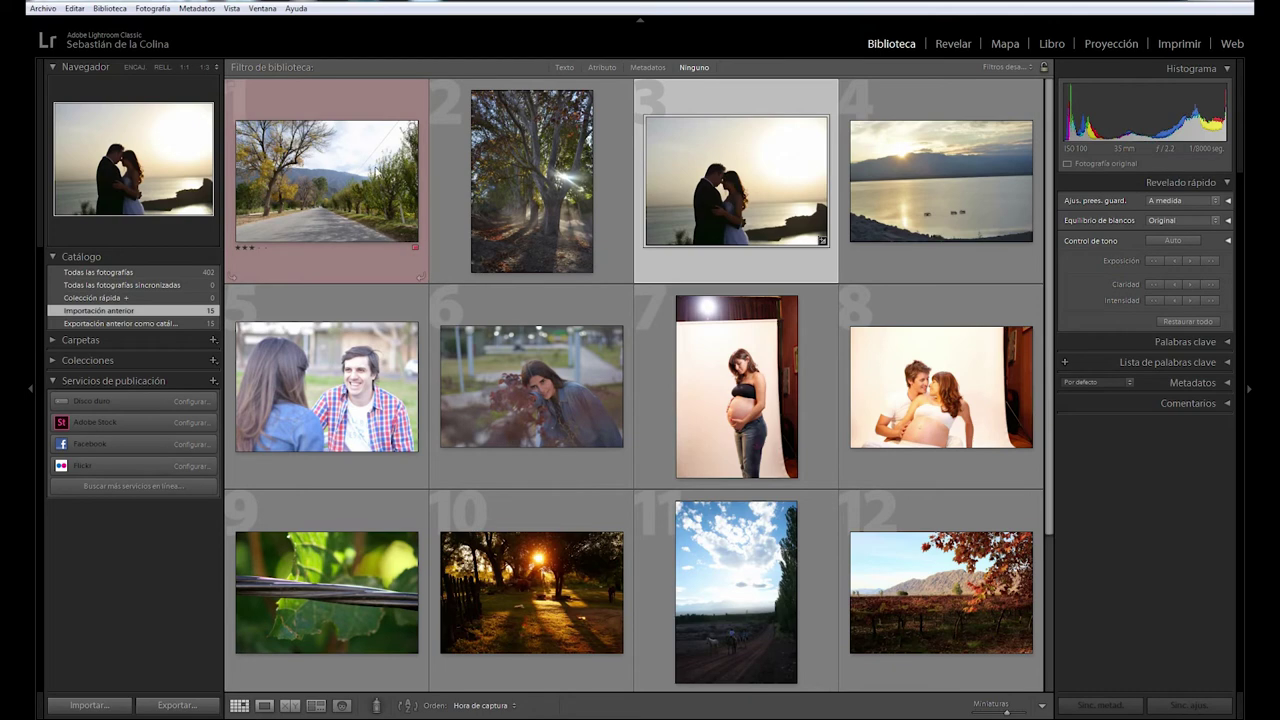
Step: Compare the tree-lined road, horses-on-dirt-road and vineyard photos in Revelar and the grid
left_click(378, 175)
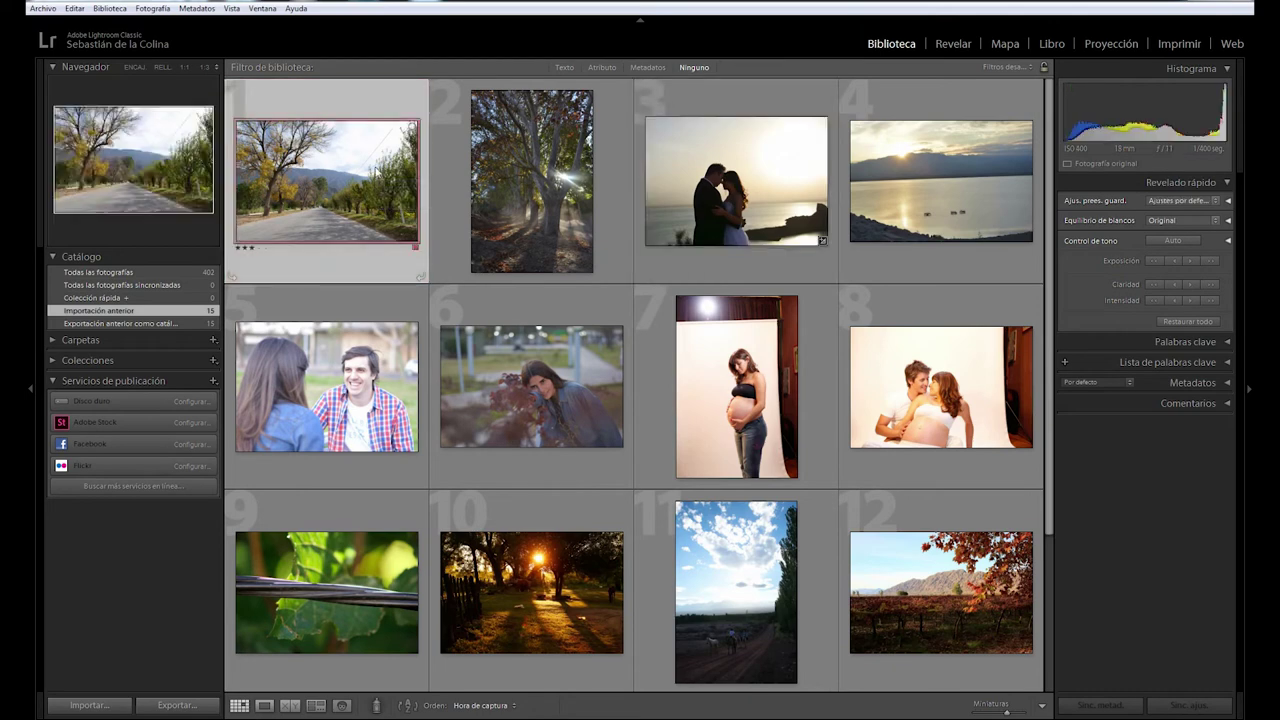
left_click(954, 44)
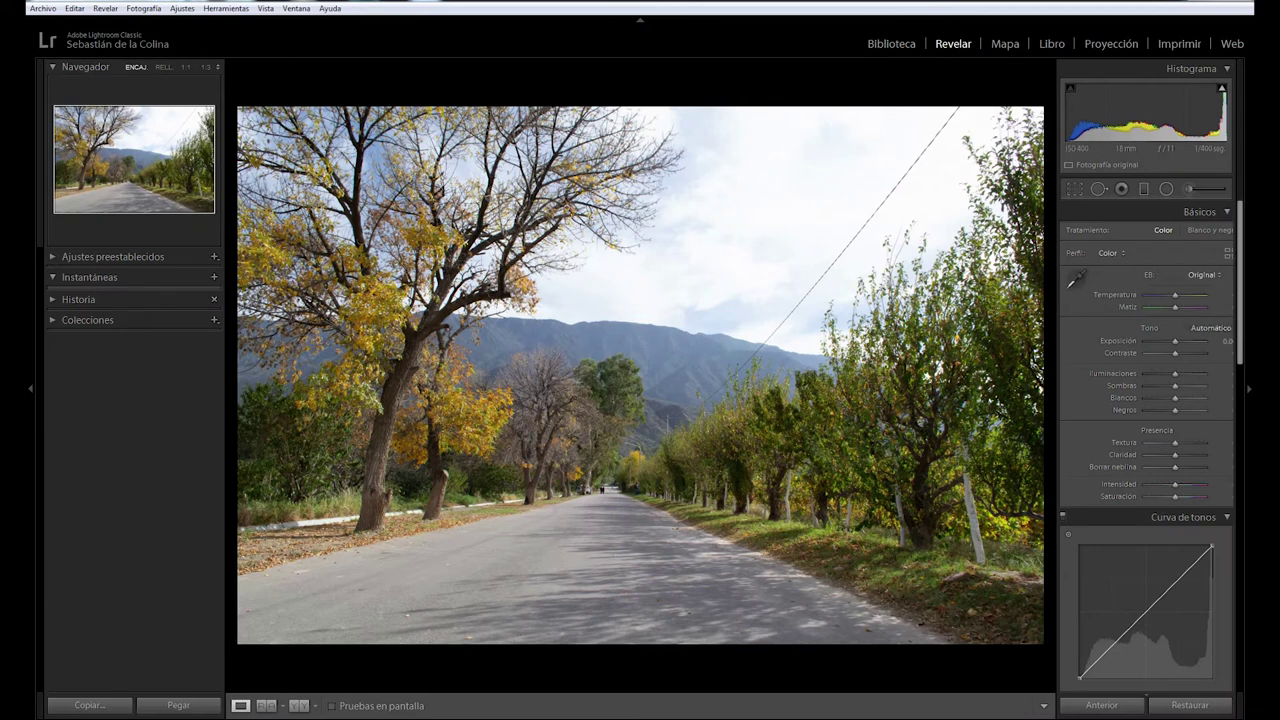
left_click(892, 44)
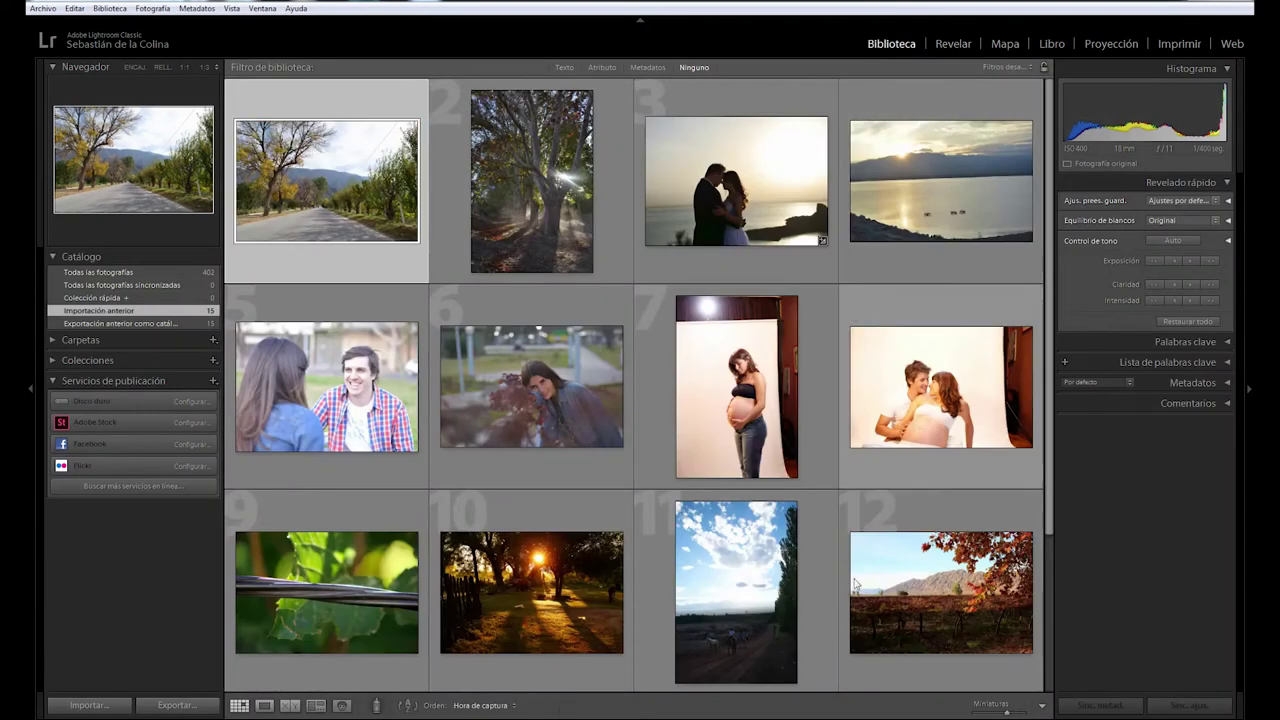
left_click(737, 605)
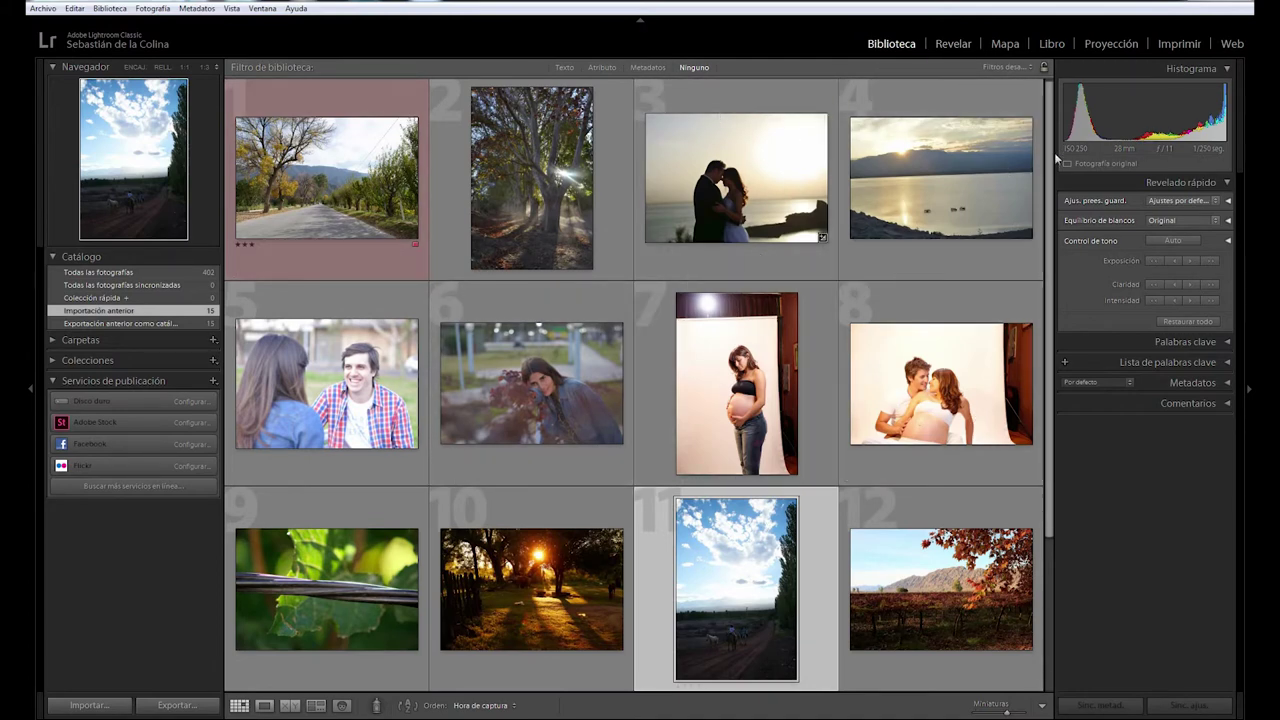
scroll(1030, 260, "down", 3)
scroll(1038, 297, "up", 3)
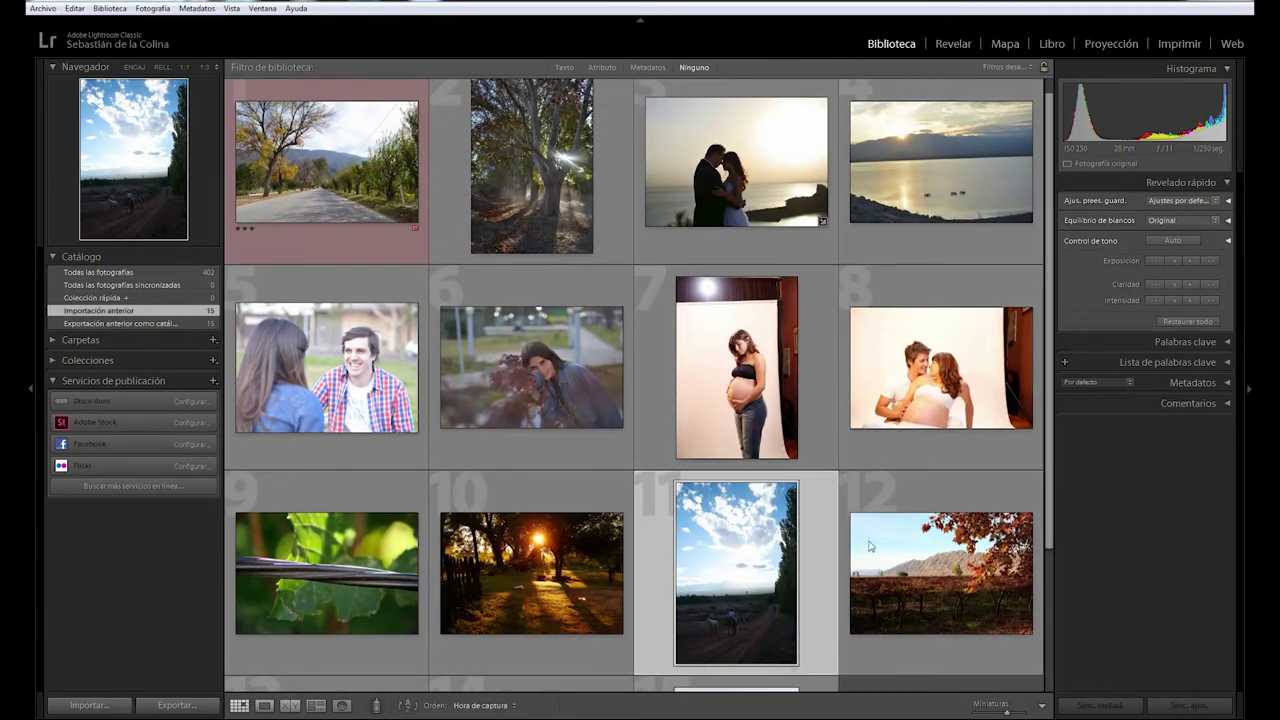
key("Right")
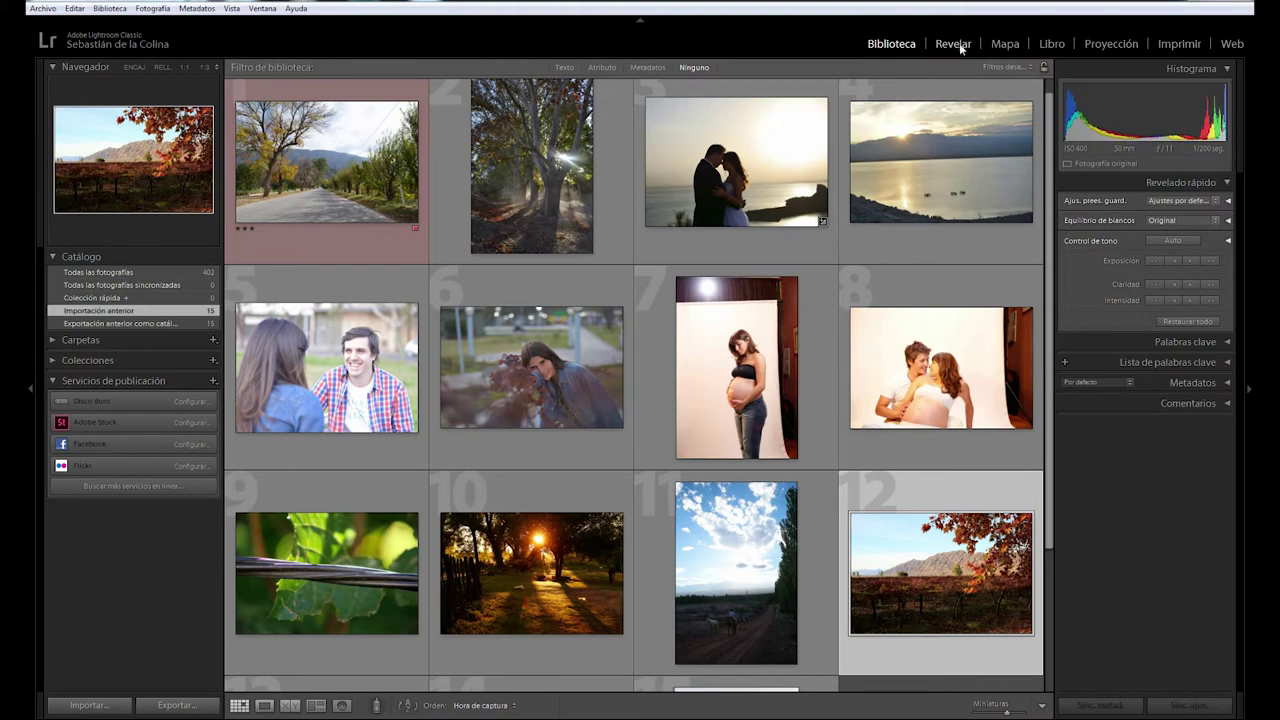
left_click(965, 46)
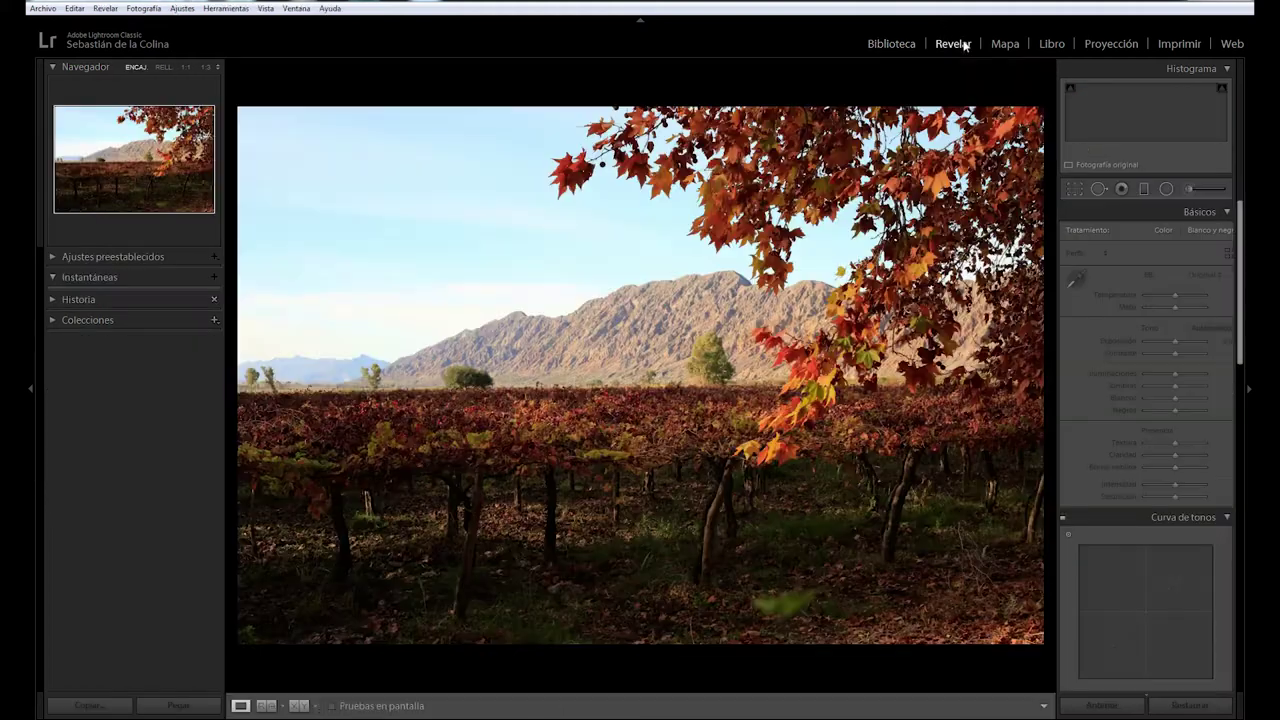
left_click(898, 44)
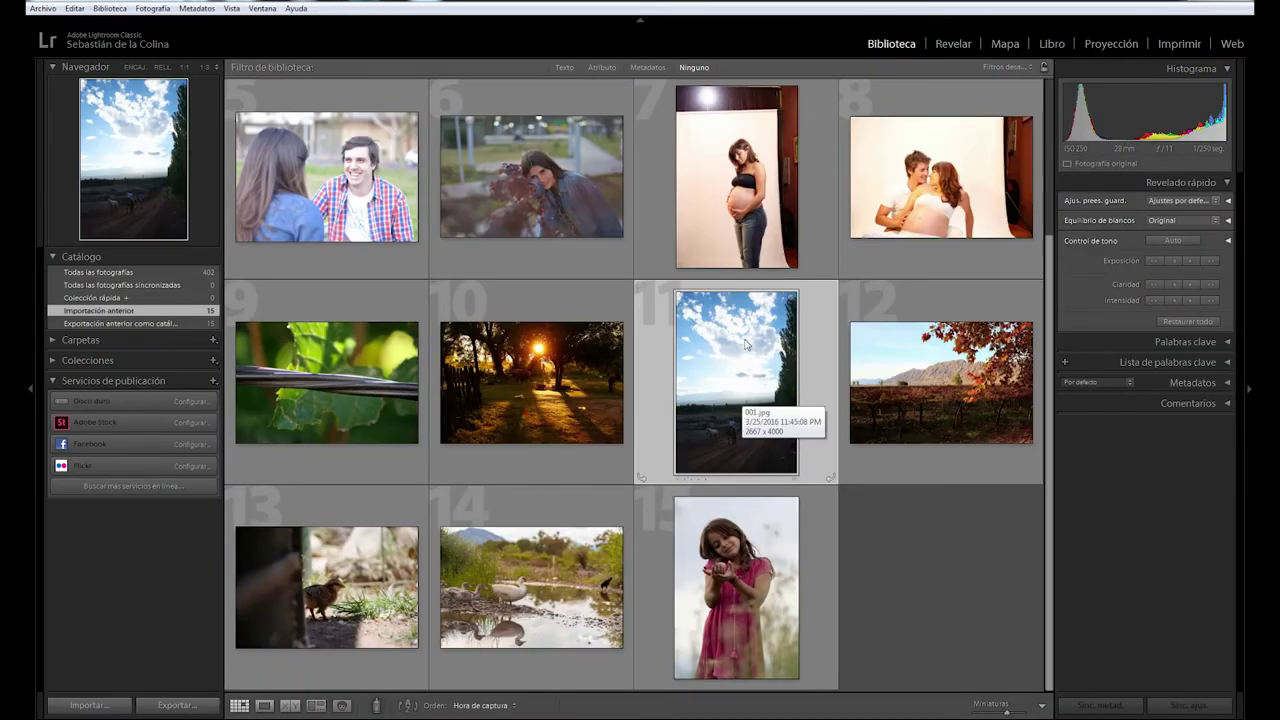
Step: Open photo 11, the horses on the dirt road, in Loupe view and then in Revelar
double_click(785, 379)
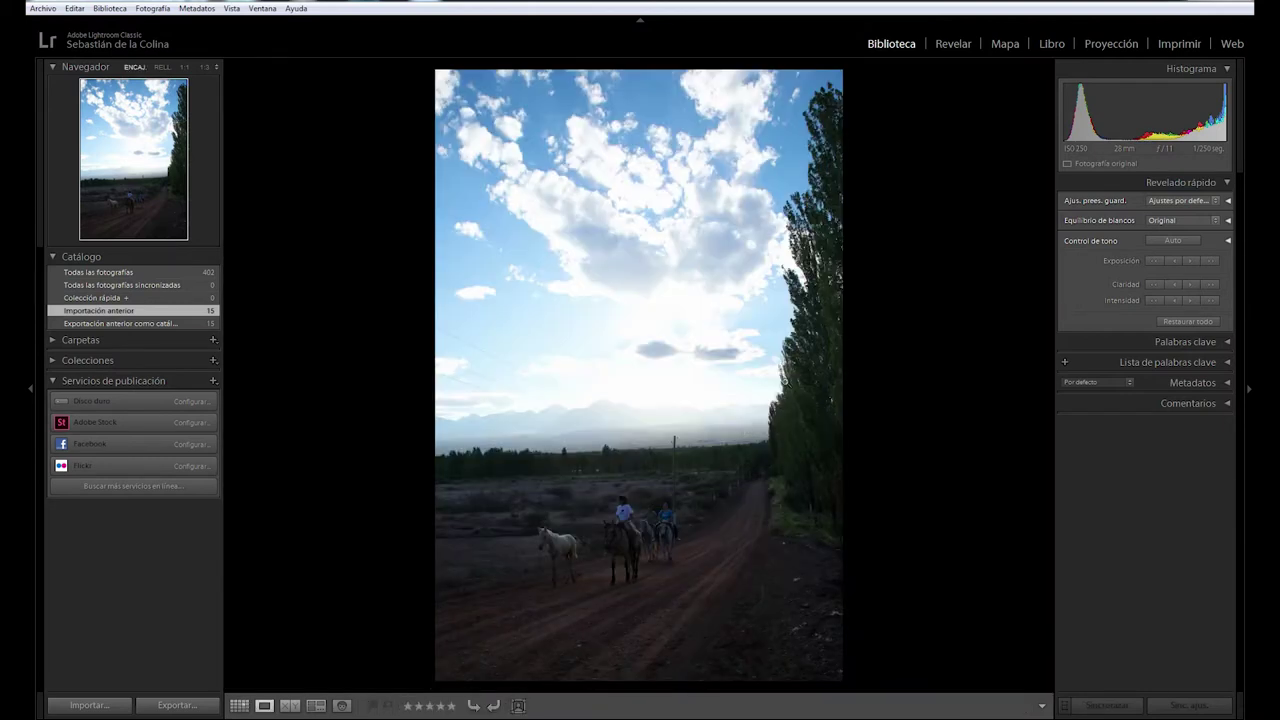
left_click(953, 44)
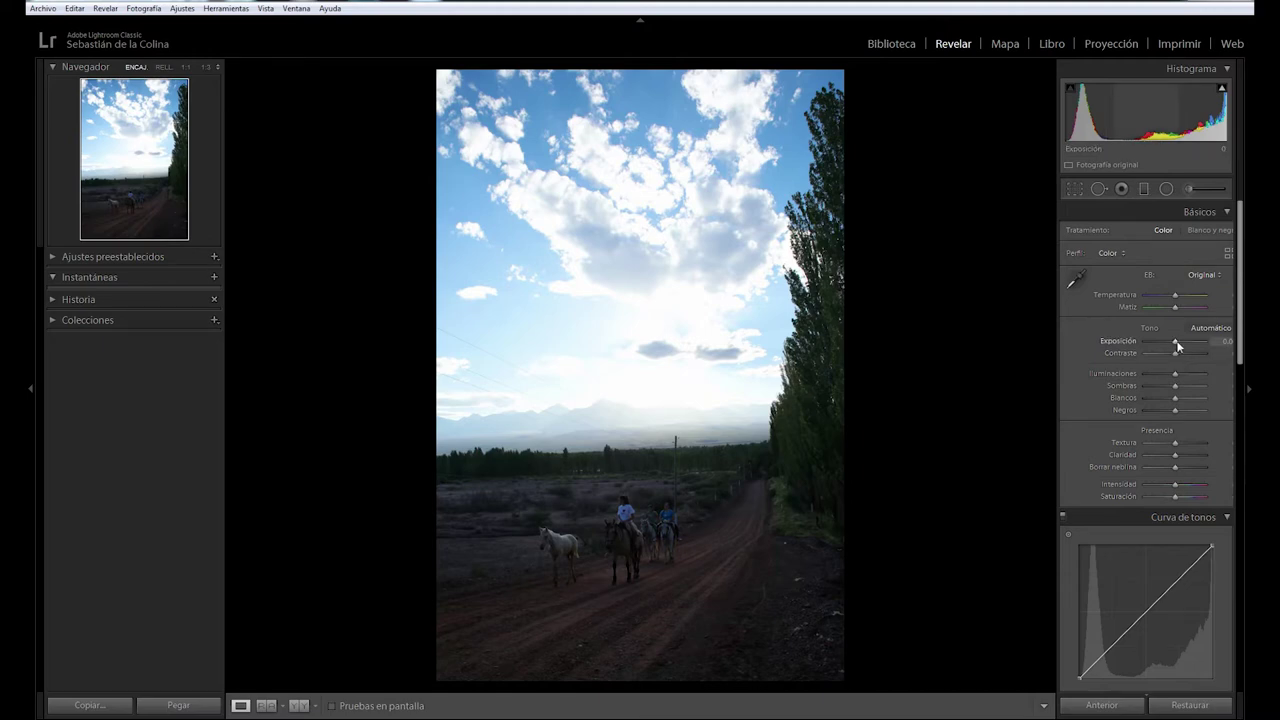
left_click_drag(1177, 343, 1161, 343)
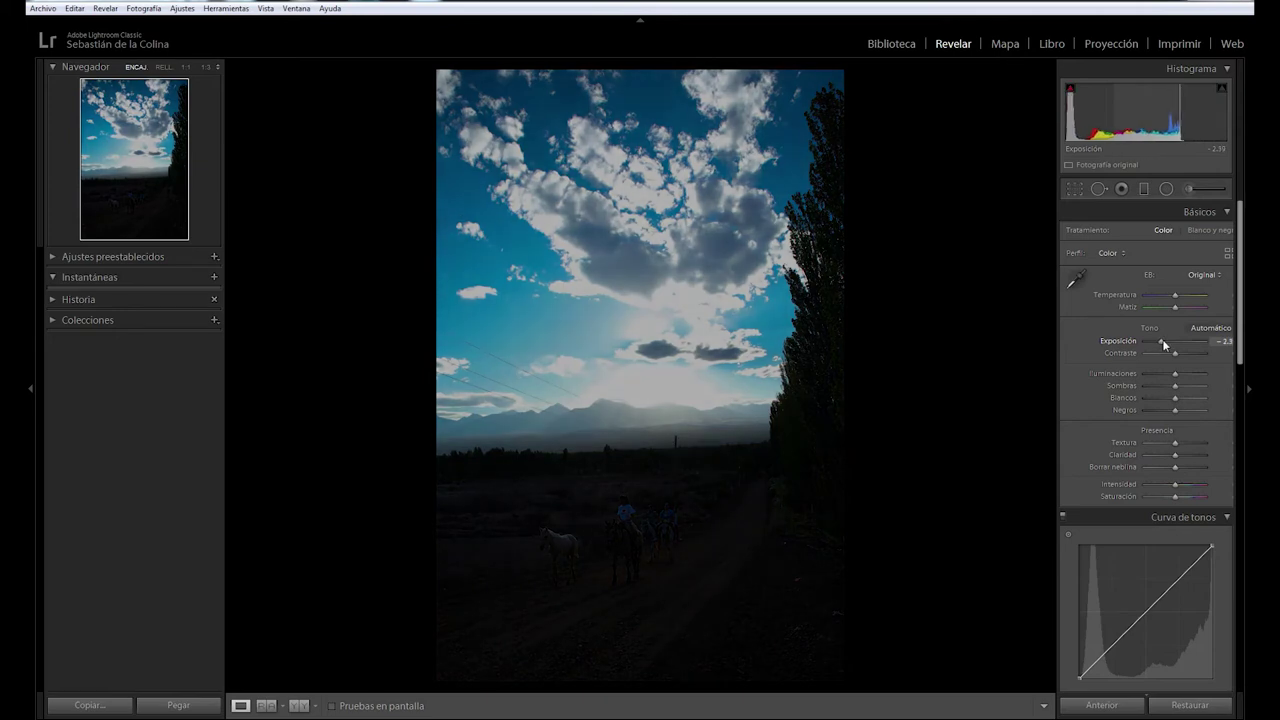
left_click_drag(1161, 343, 1167, 343)
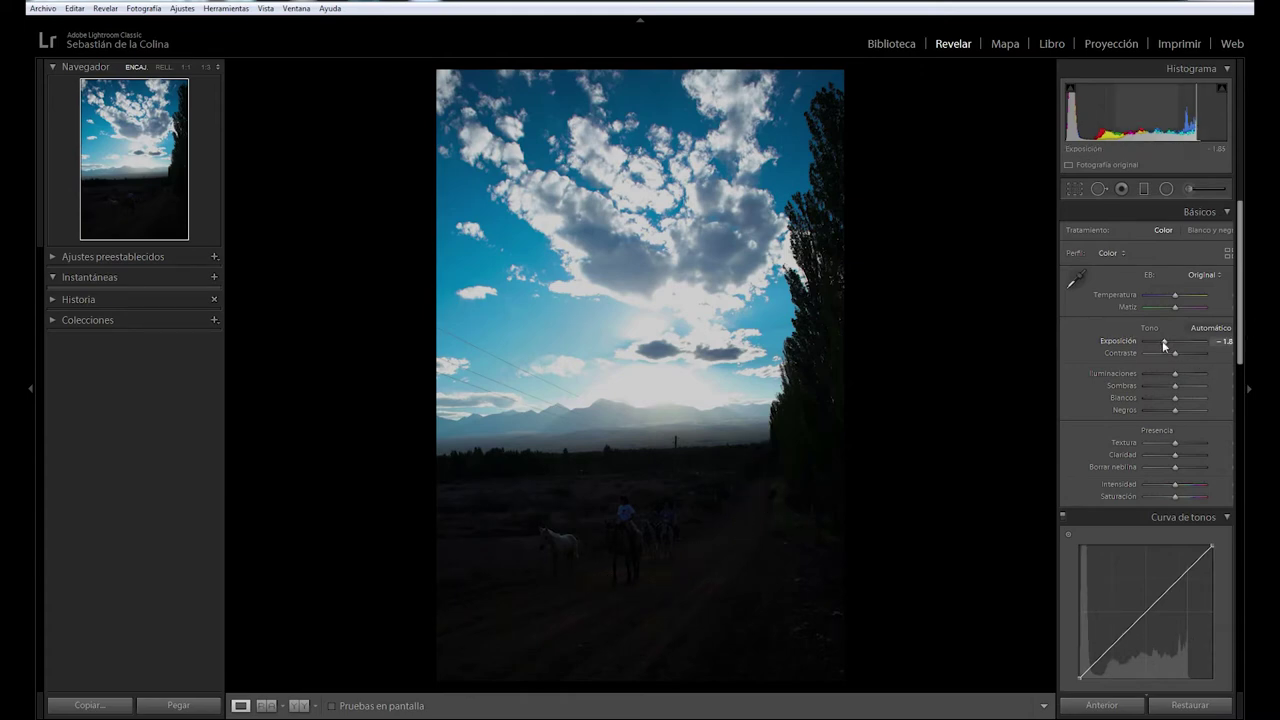
left_click_drag(1165, 343, 1189, 345)
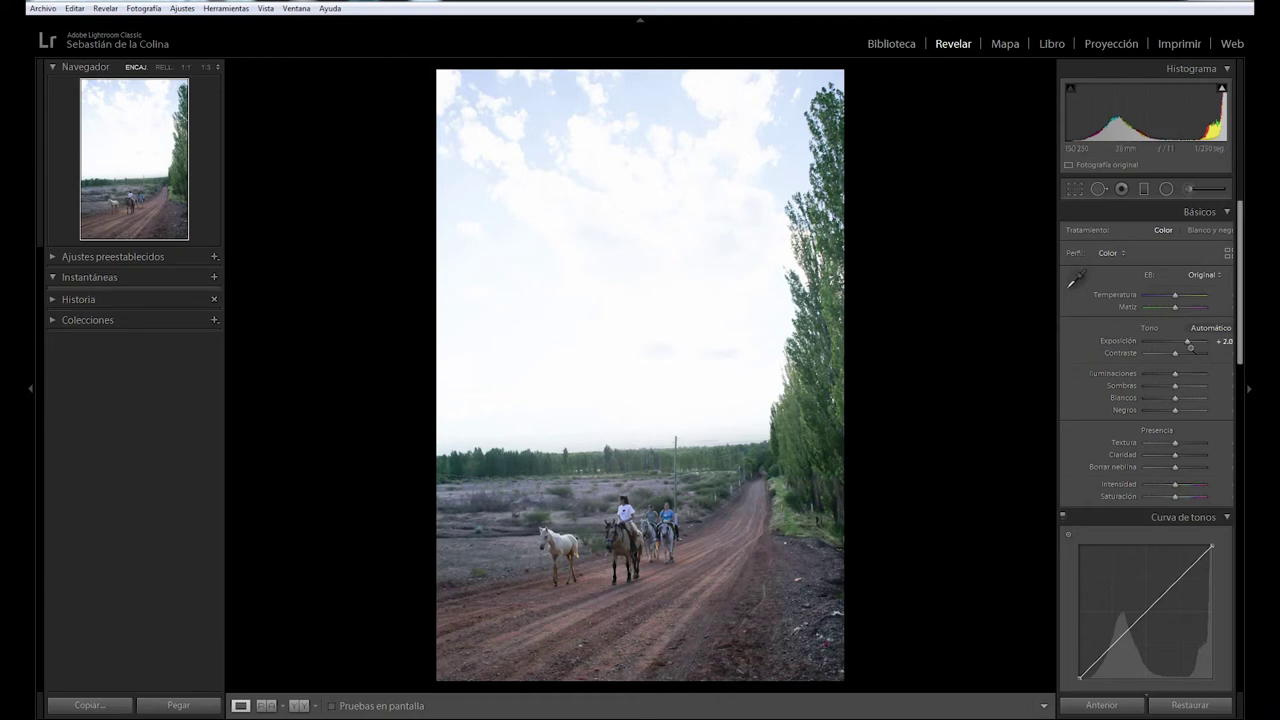
left_click_drag(1190, 346, 1171, 339)
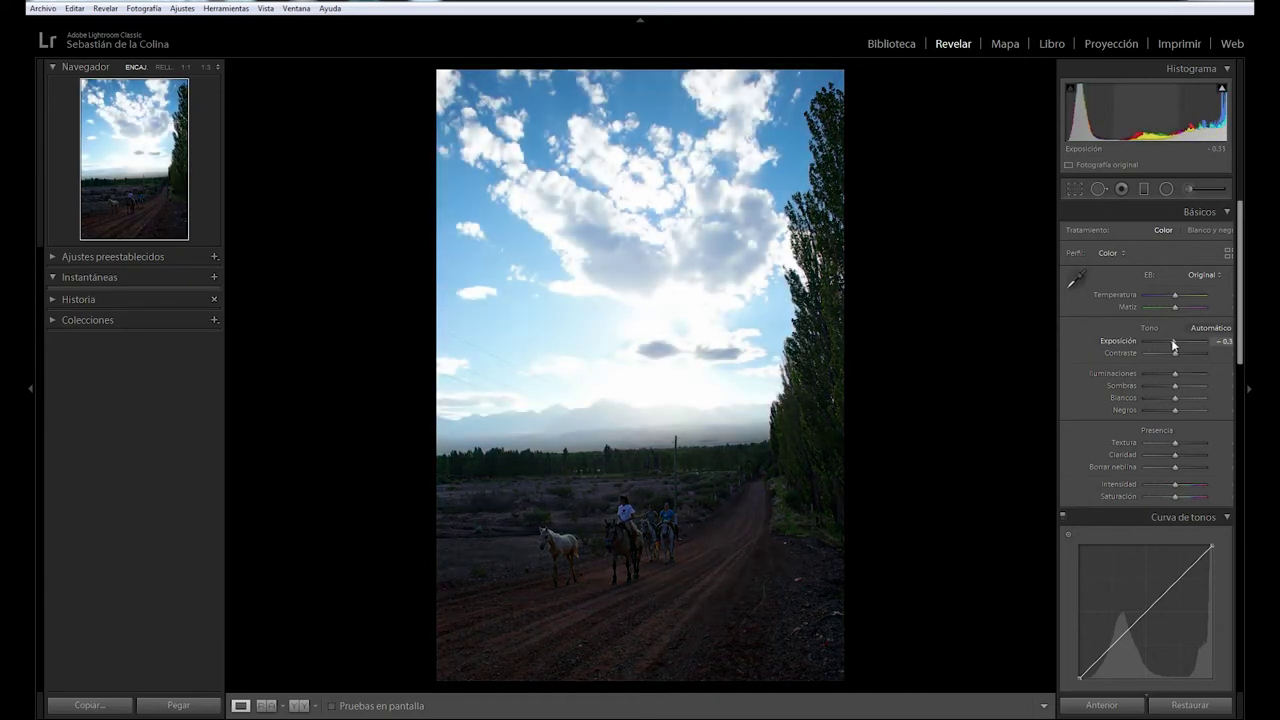
left_click(1222, 344)
type("0")
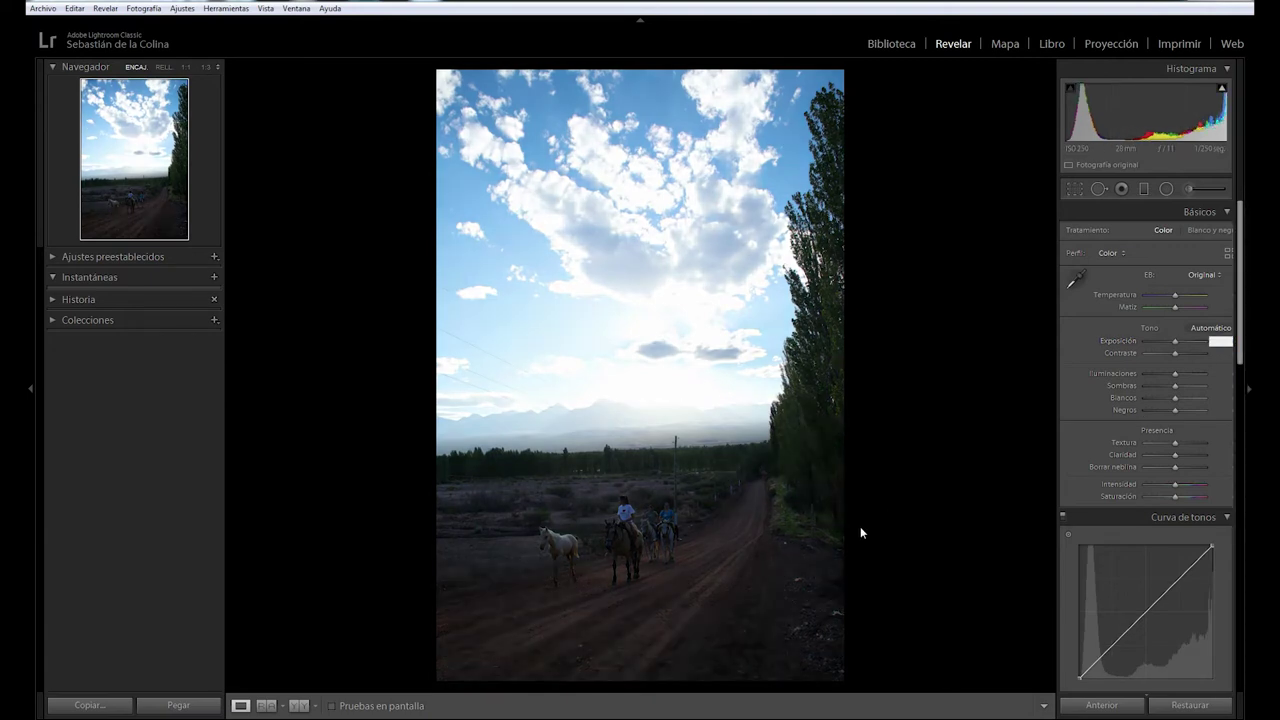
key("Return")
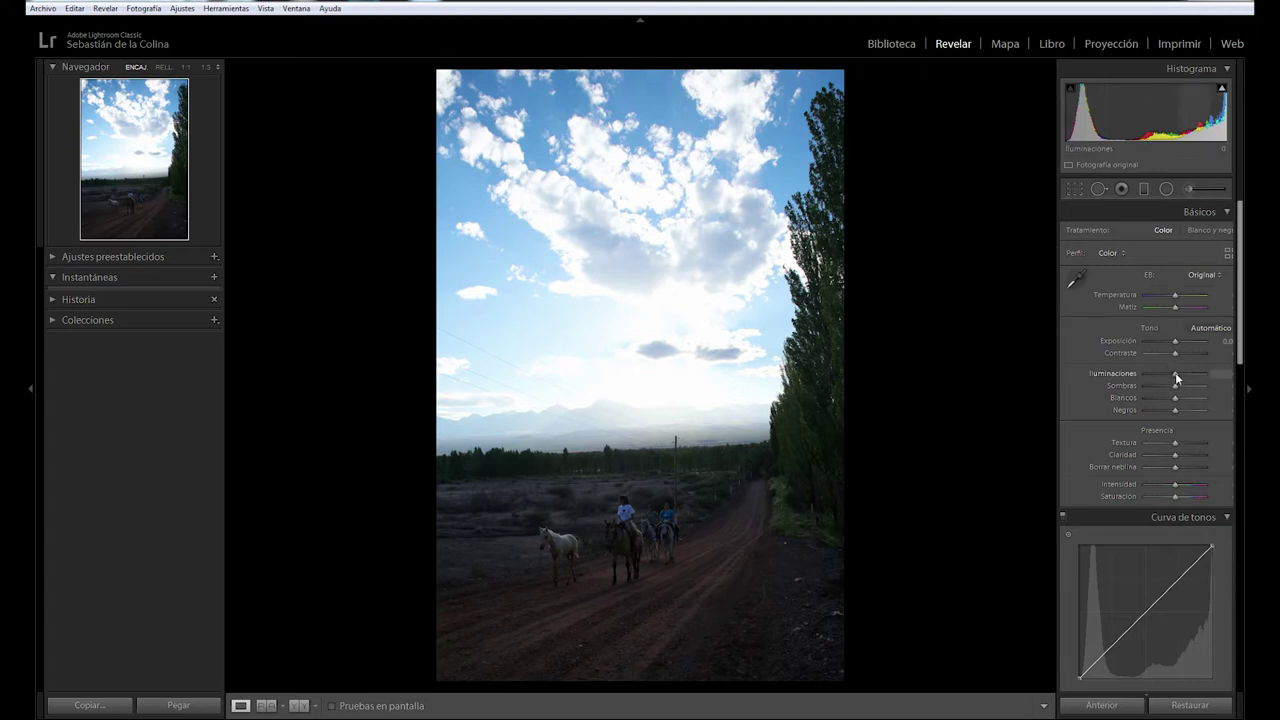
Step: Set Iluminaciones to -100 and Sombras to +100 on the horses photo
left_click_drag(1175, 372, 1208, 372)
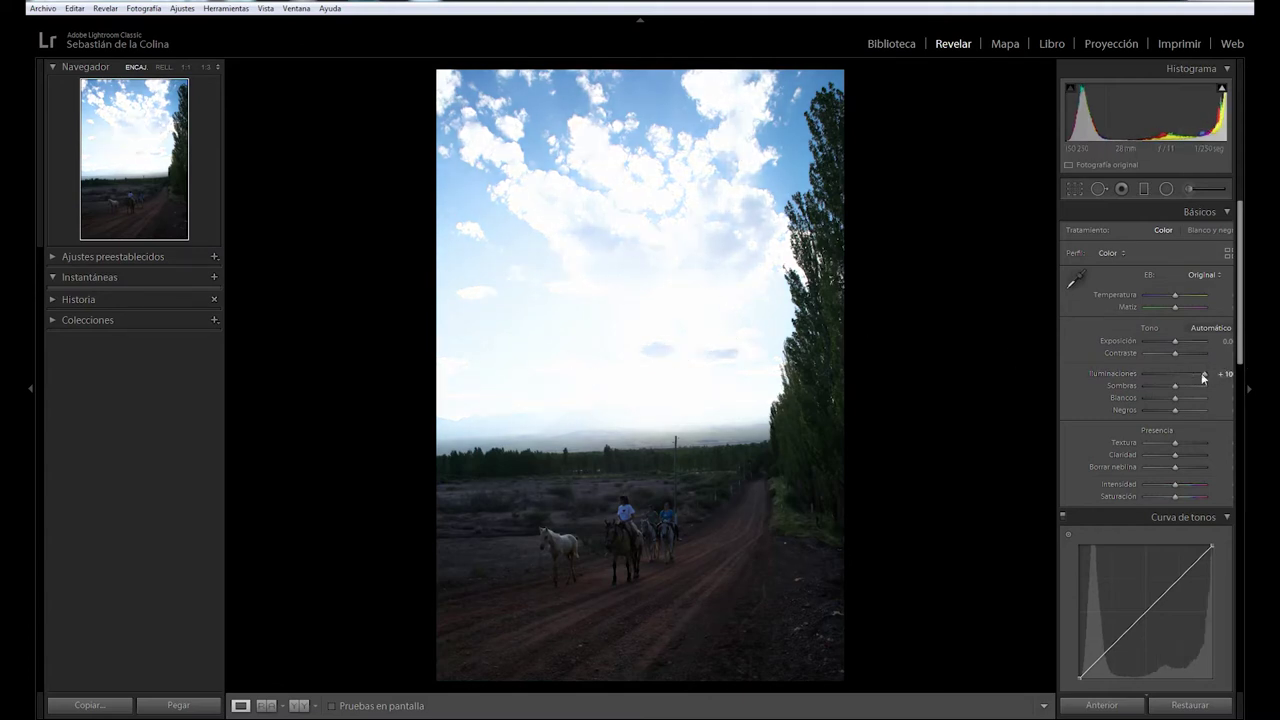
mouse_move(1203, 373)
left_mouse_down()
mouse_move(1177, 372)
mouse_move(1228, 374)
mouse_move(1142, 375)
left_mouse_up()
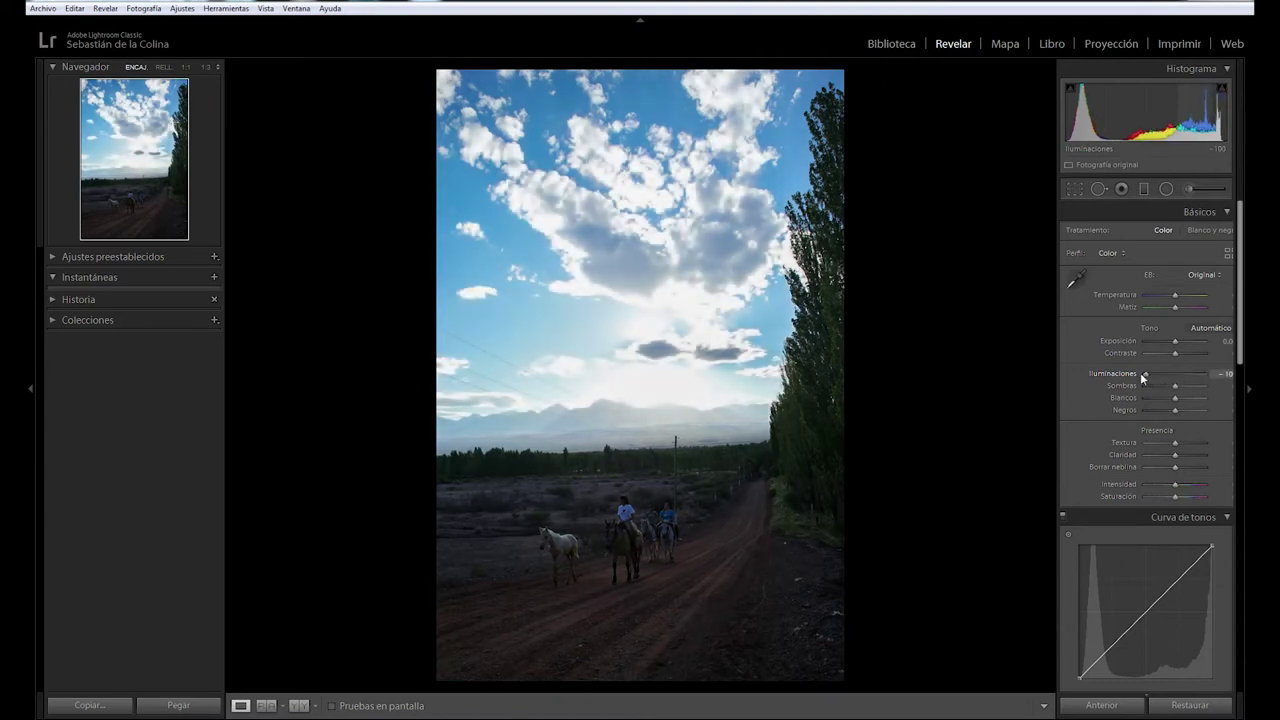
left_click_drag(1132, 376, 1128, 372)
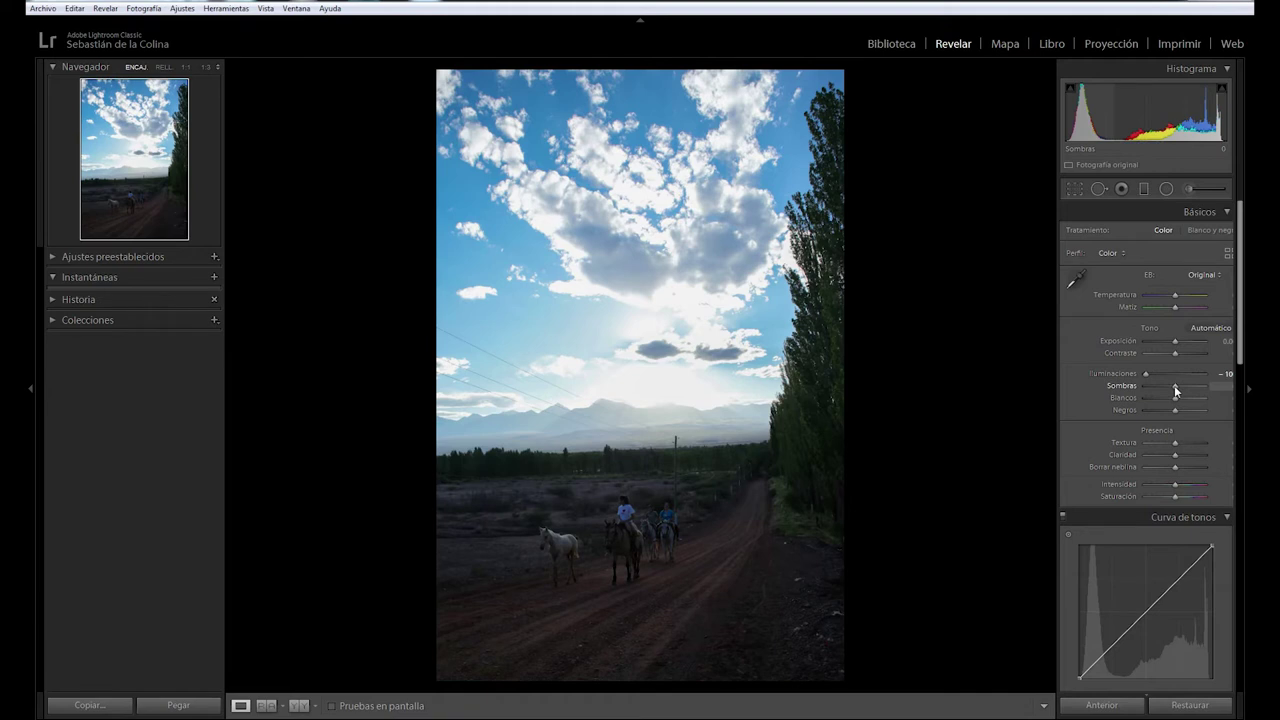
left_click_drag(1174, 385, 1136, 395)
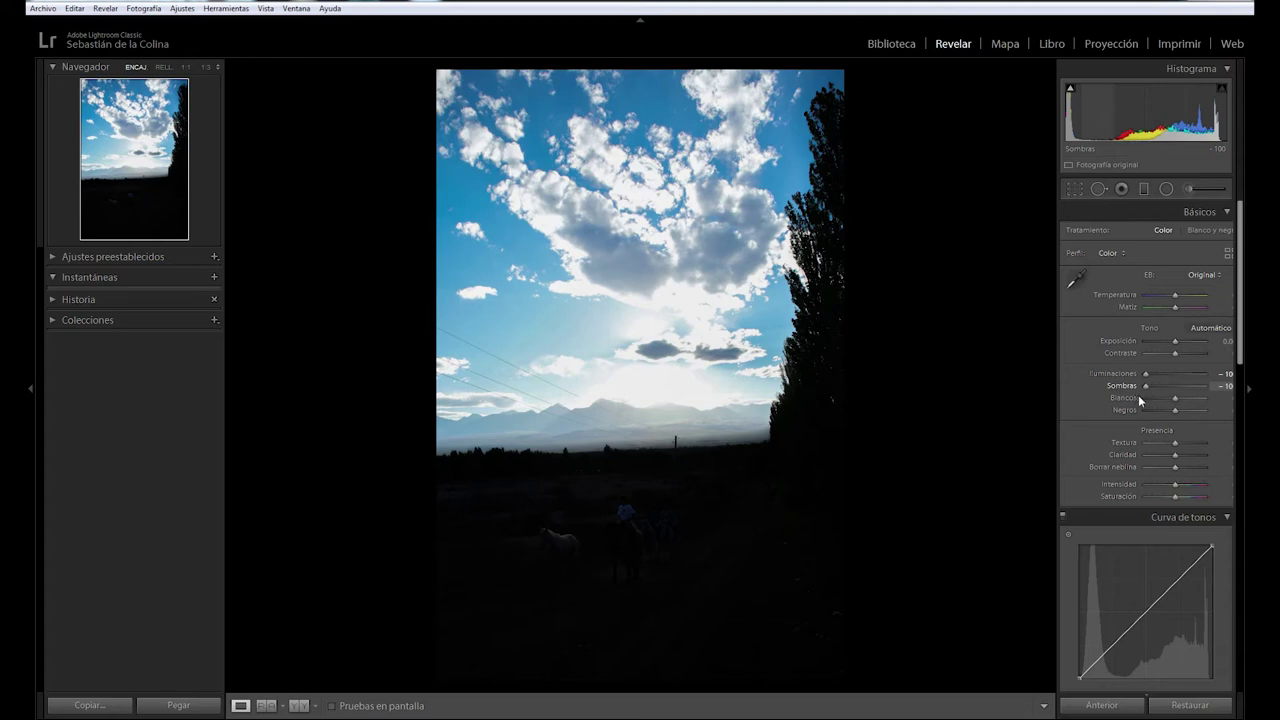
left_click_drag(1138, 395, 1231, 393)
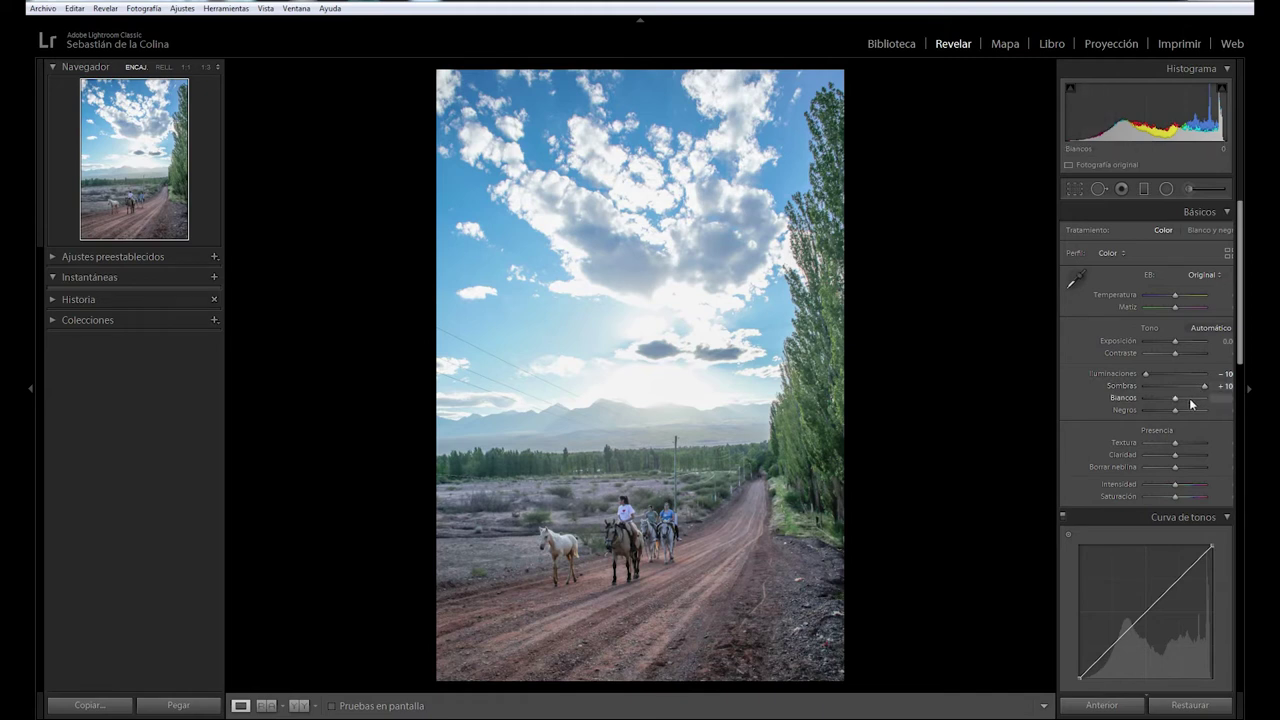
Step: Turn on the Before/After comparison and pull down the Blancos slider
left_click(300, 706)
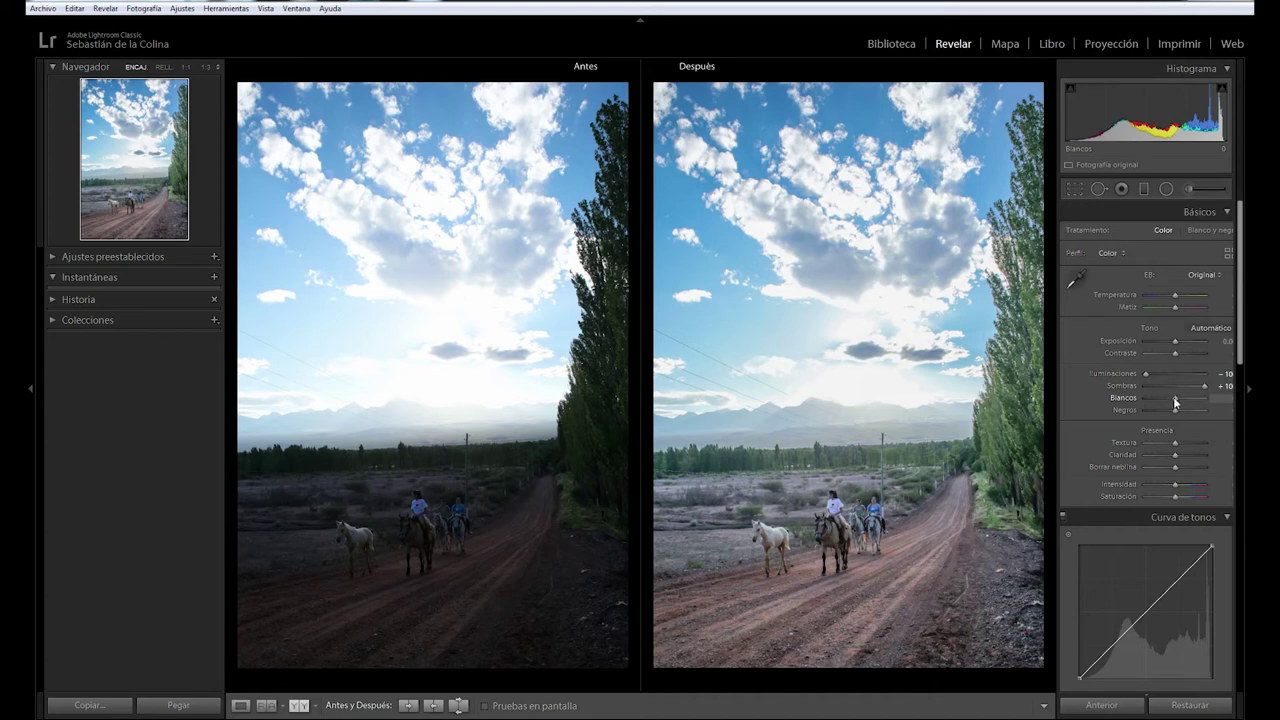
mouse_move(1175, 400)
left_mouse_down()
mouse_move(1146, 399)
mouse_move(1192, 410)
left_mouse_up()
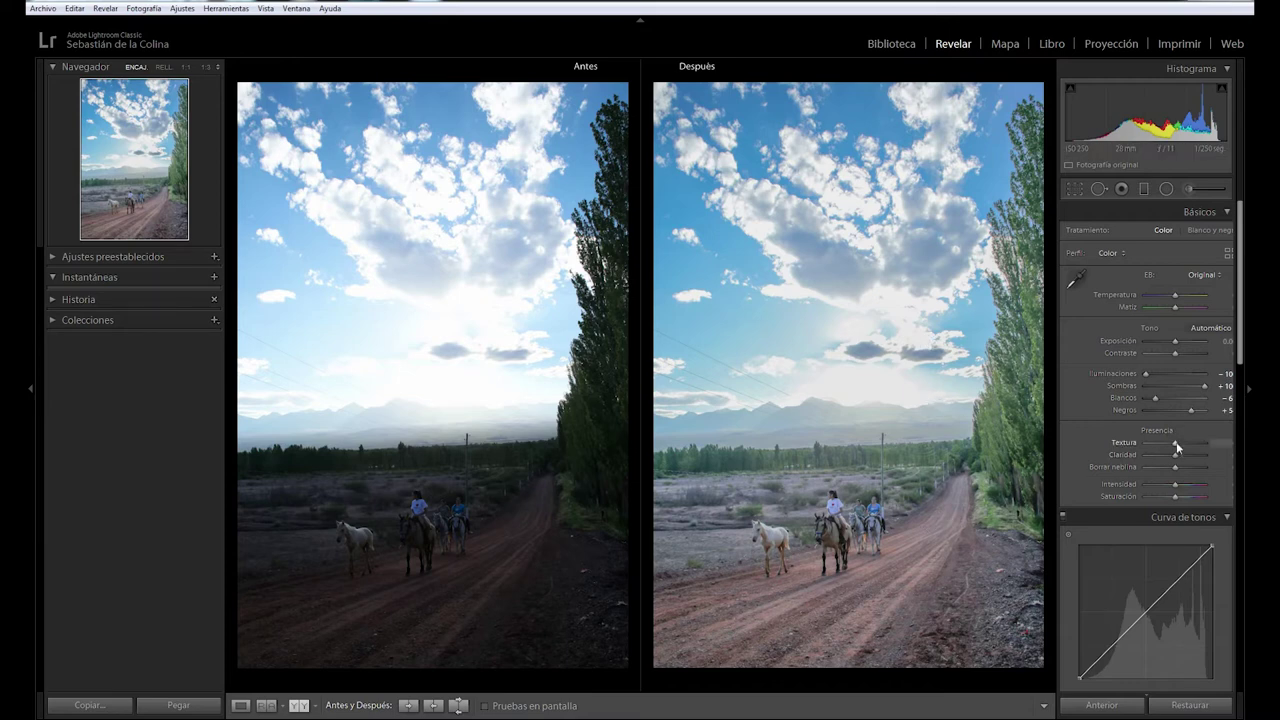
Step: Set Textura to +3, Claridad to +2 and Intensidad to +2 in Presencia
left_click_drag(1176, 446, 1194, 446)
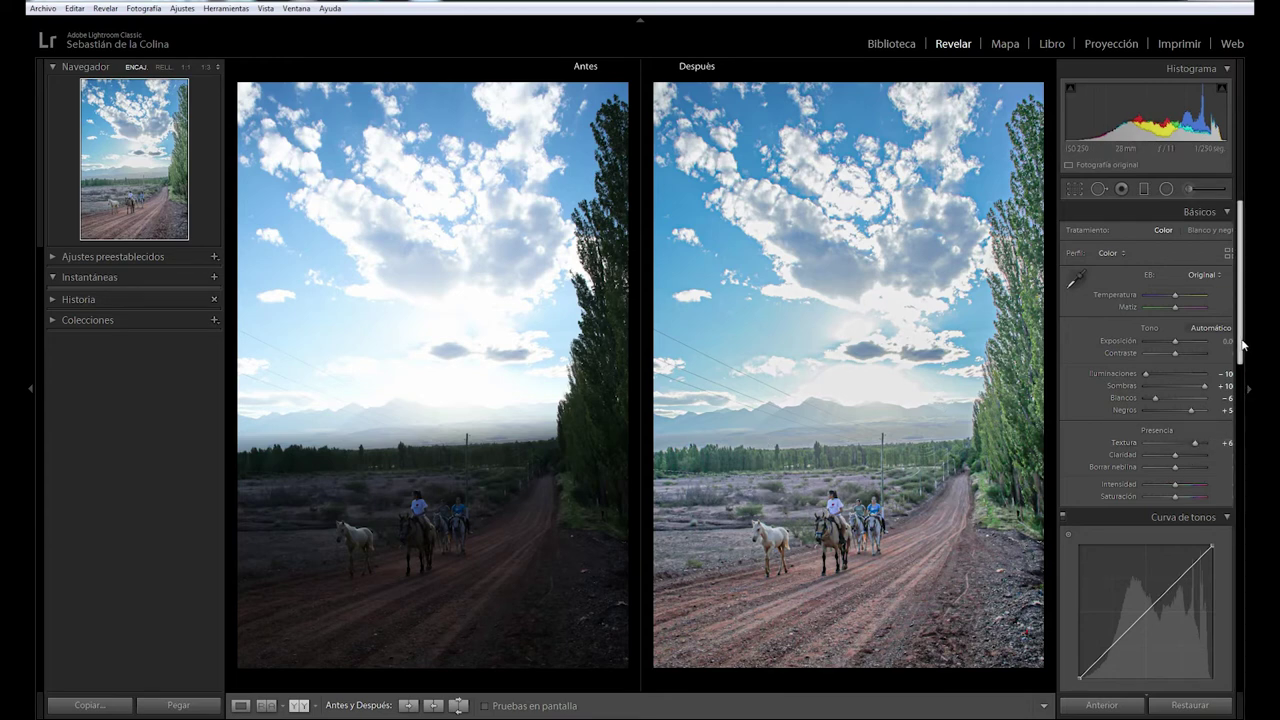
mouse_move(1241, 343)
left_mouse_down()
mouse_move(1243, 372)
mouse_move(1182, 397)
left_mouse_up()
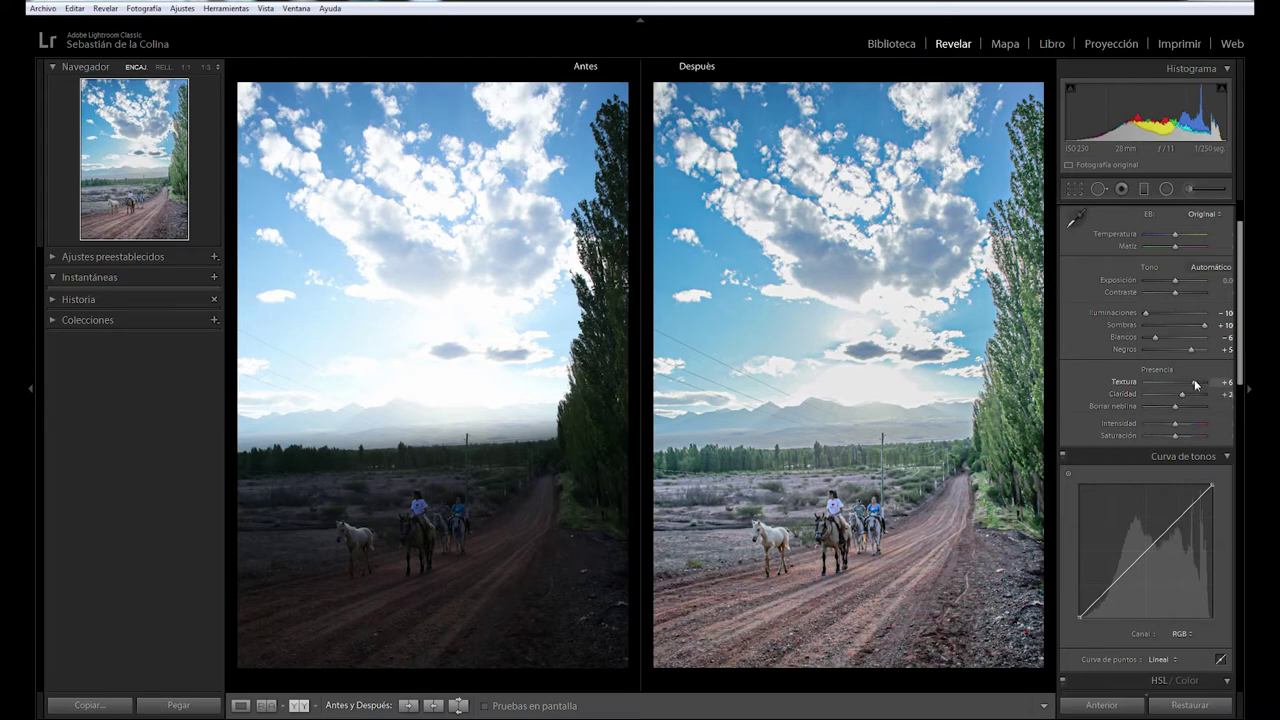
left_click_drag(1195, 382, 1159, 384)
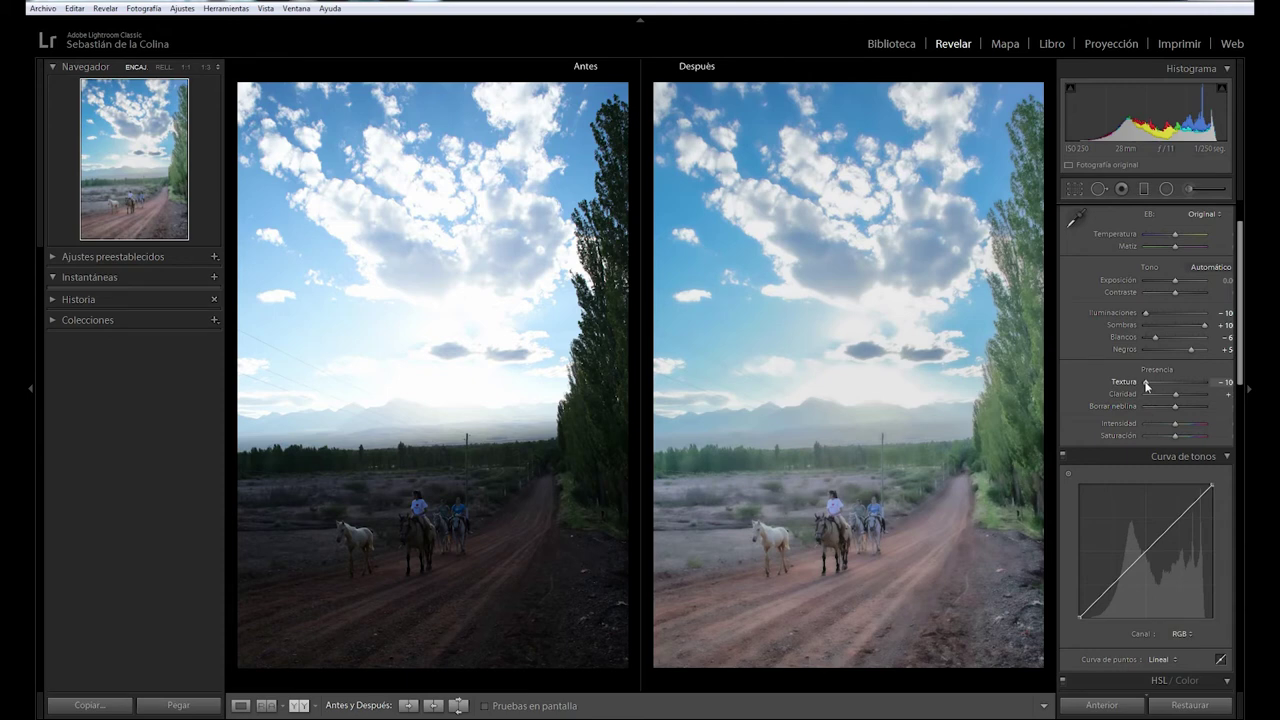
mouse_move(1146, 385)
left_mouse_down()
mouse_move(1203, 383)
mouse_move(1186, 386)
mouse_move(1212, 396)
mouse_move(1180, 386)
left_mouse_up()
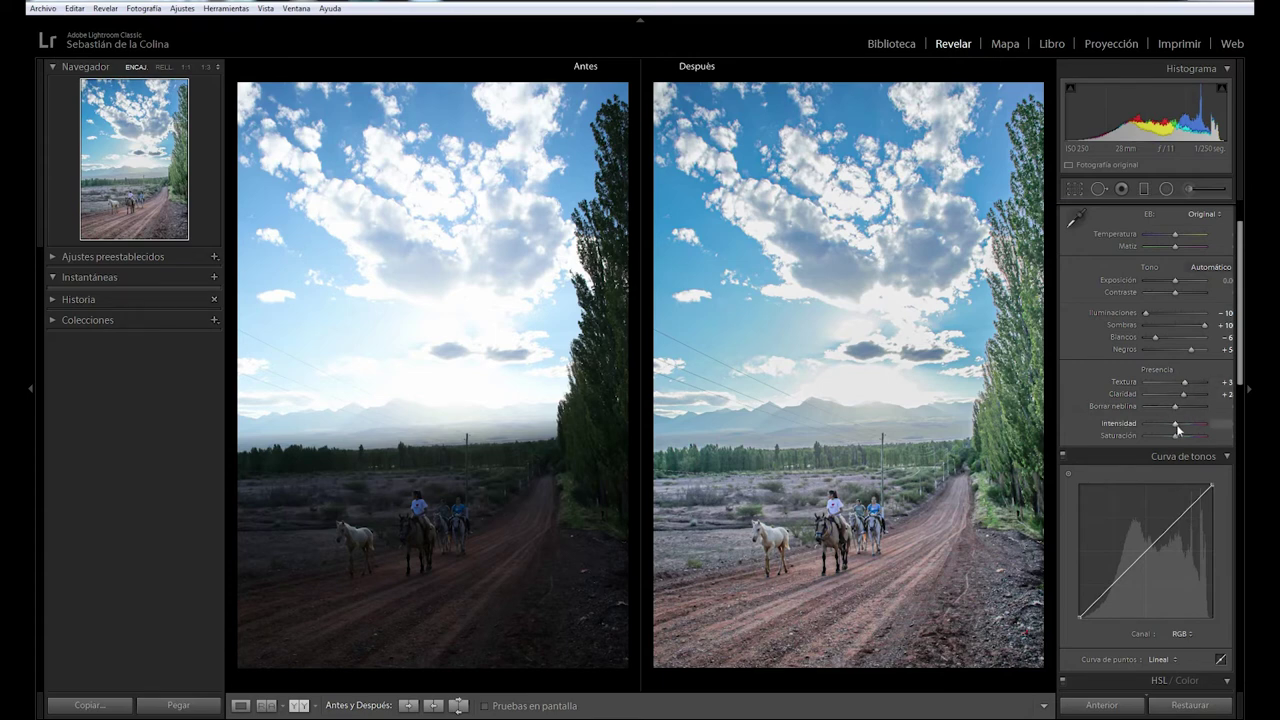
left_click_drag(1180, 427, 1192, 427)
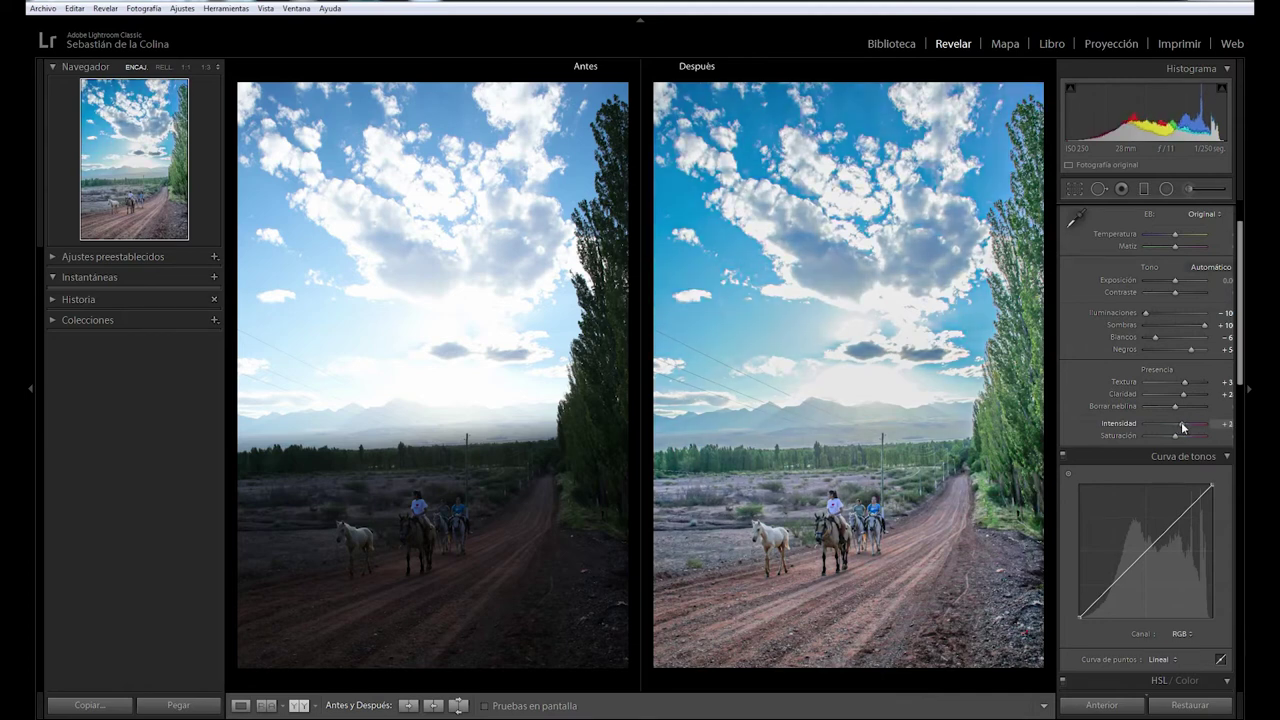
left_click_drag(1182, 424, 1184, 428)
Step: Add sharpening and luminance noise reduction of 15 in Detalle, checking at 1:1 zoom
left_click_drag(1240, 340, 1236, 456)
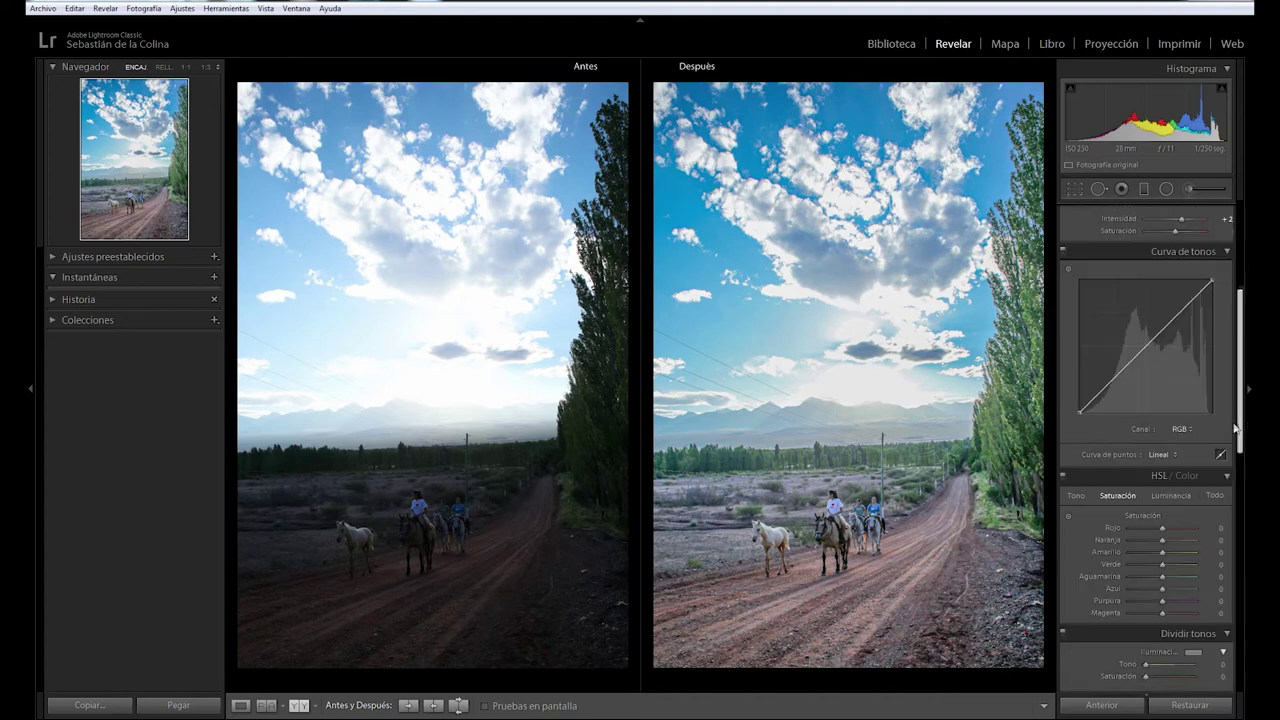
left_click_drag(1246, 434, 1246, 527)
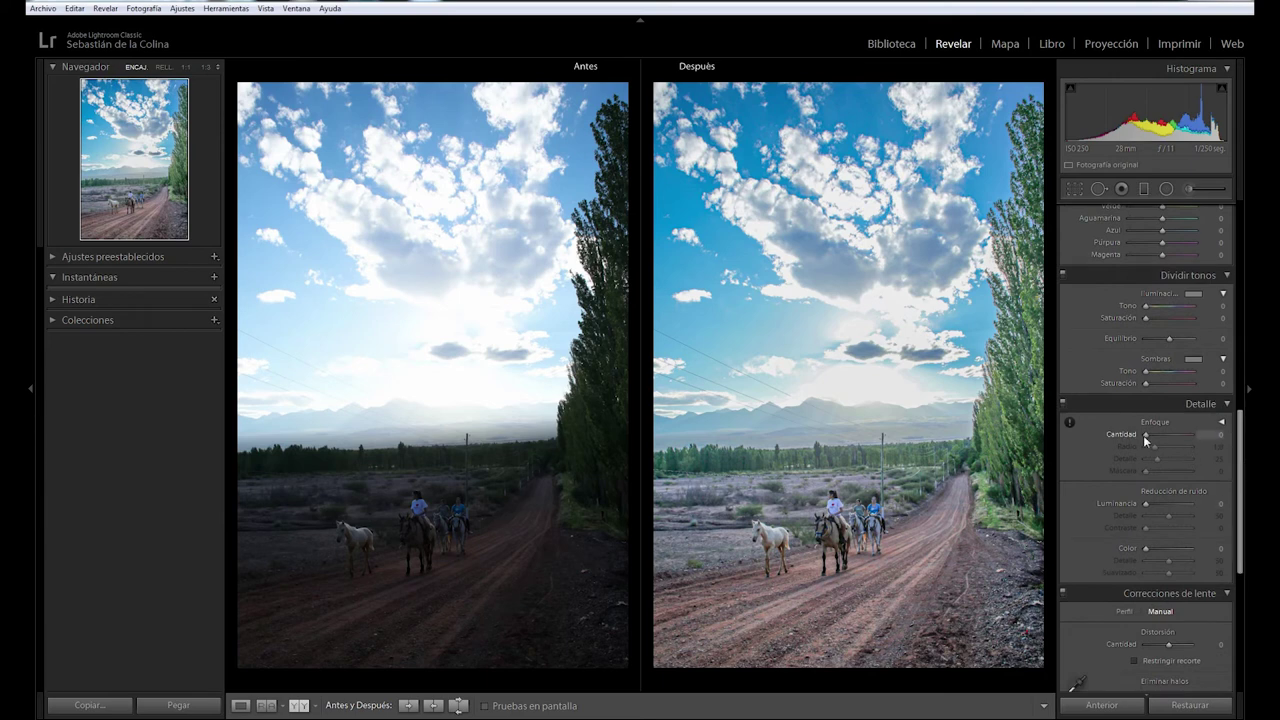
left_click_drag(1148, 438, 1155, 438)
key("z")
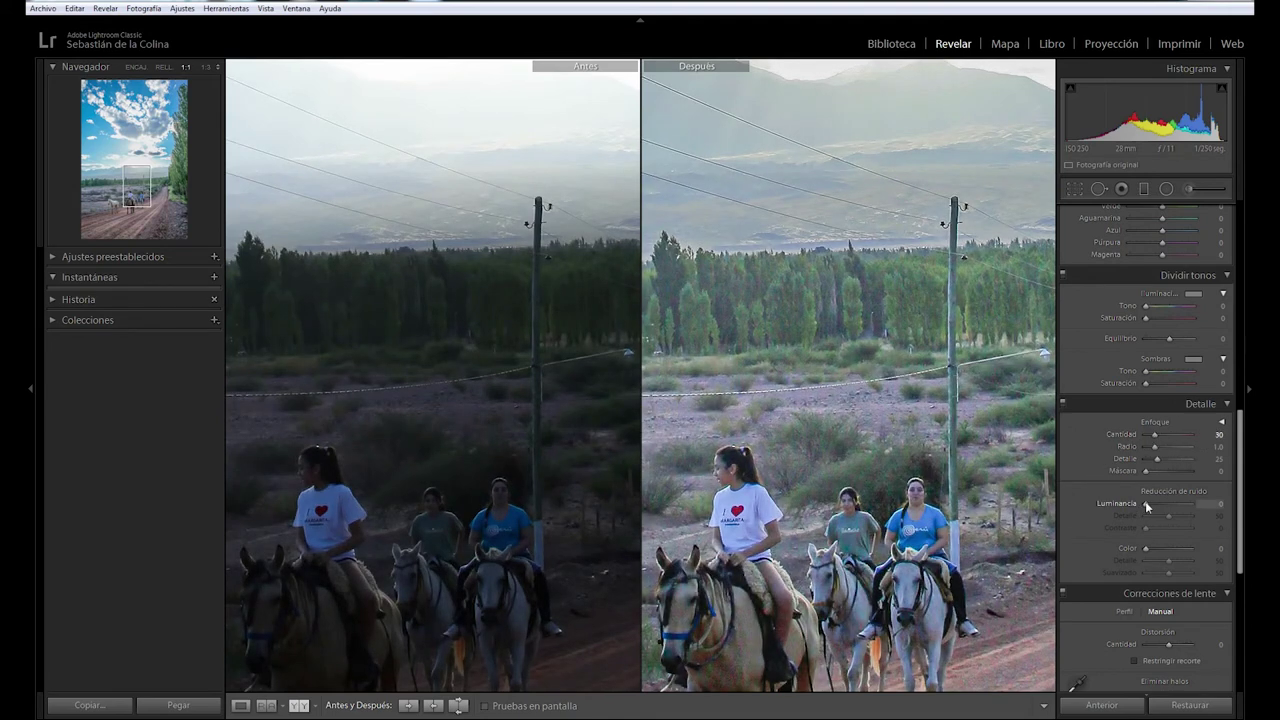
left_click_drag(1148, 506, 1152, 507)
left_click(1210, 503)
type("15")
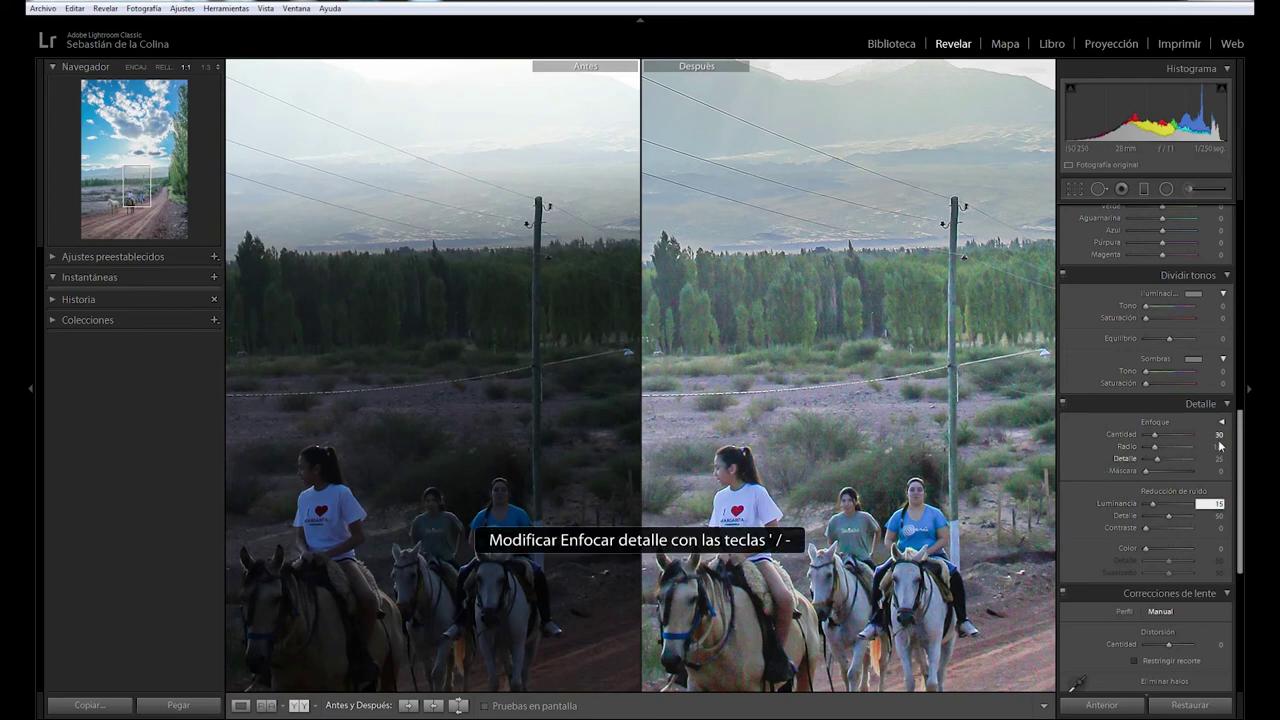
Step: Settle the sharpening amount at 40 and luminance noise reduction at 20, then view the whole photo
left_click_drag(785, 476, 785, 465)
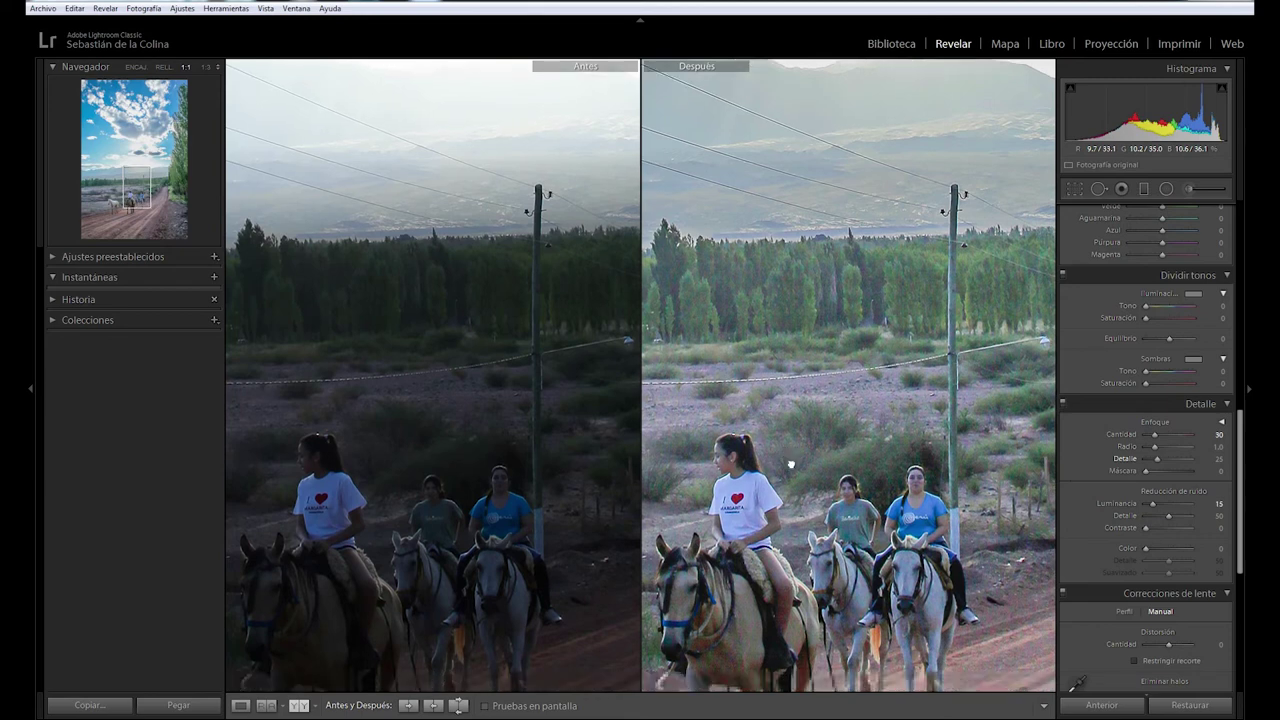
left_click(1210, 434)
type("40")
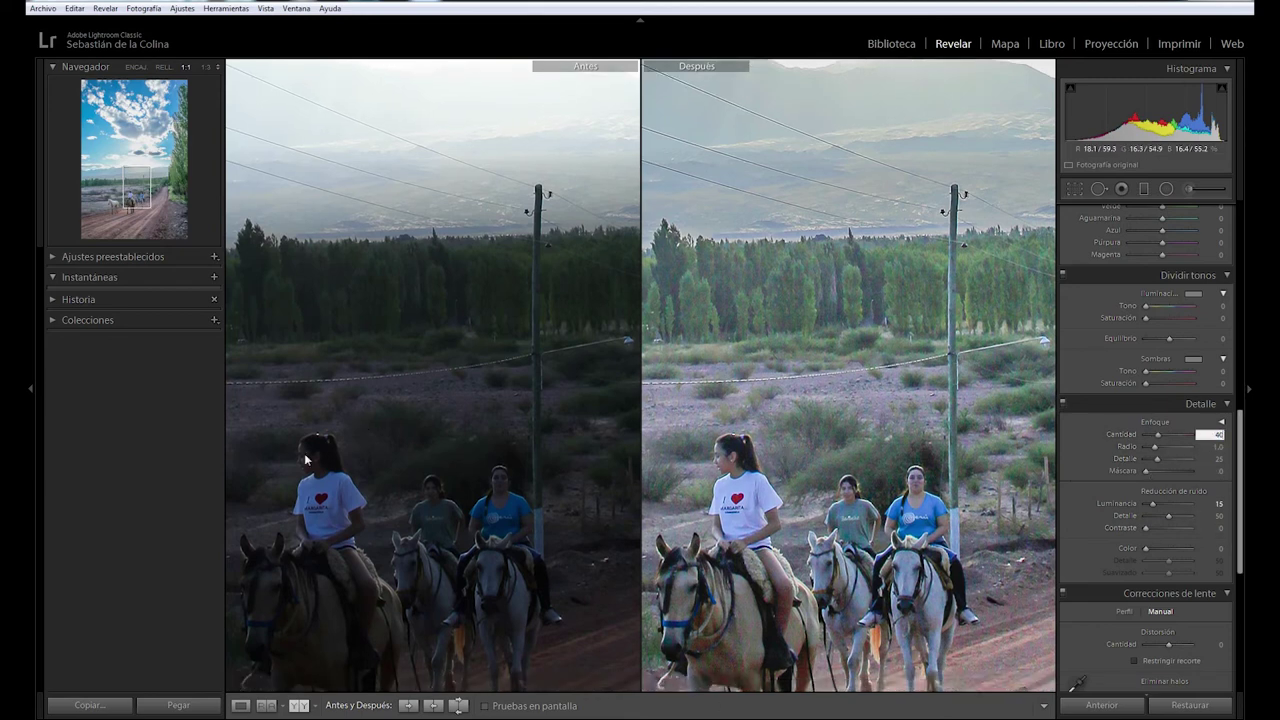
left_click(1210, 503)
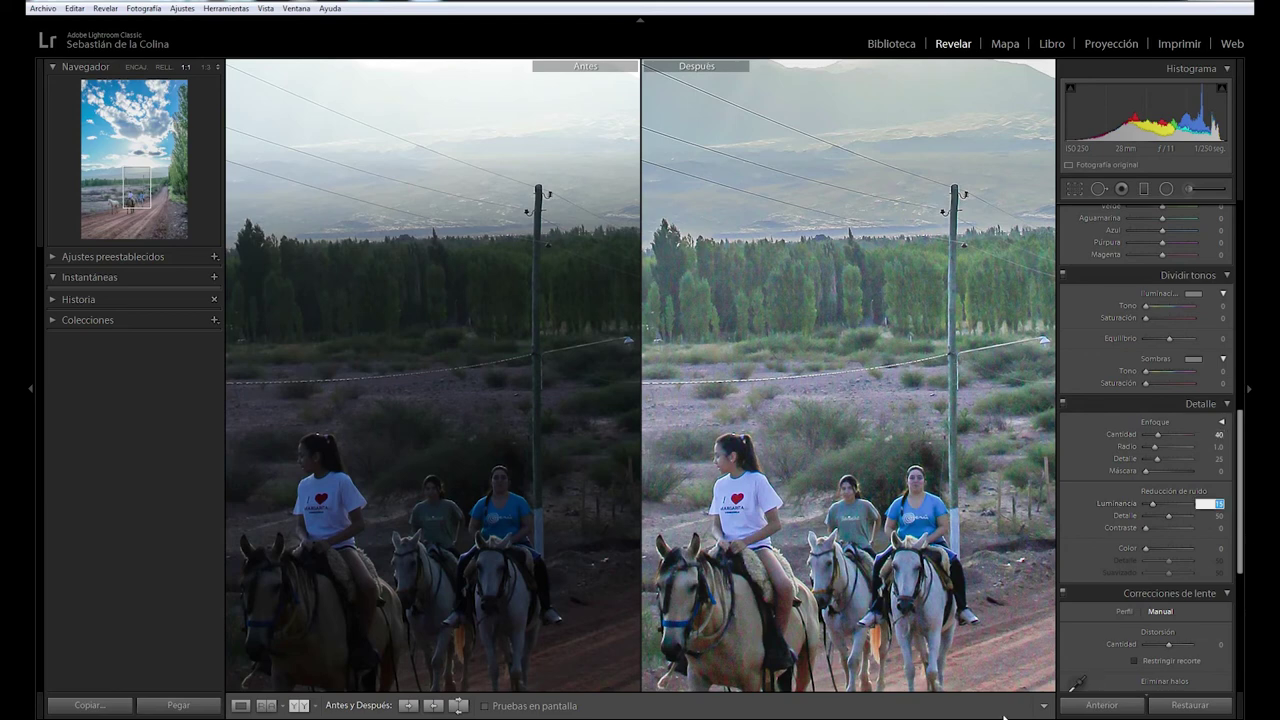
type("20")
key("Return")
left_click(931, 657)
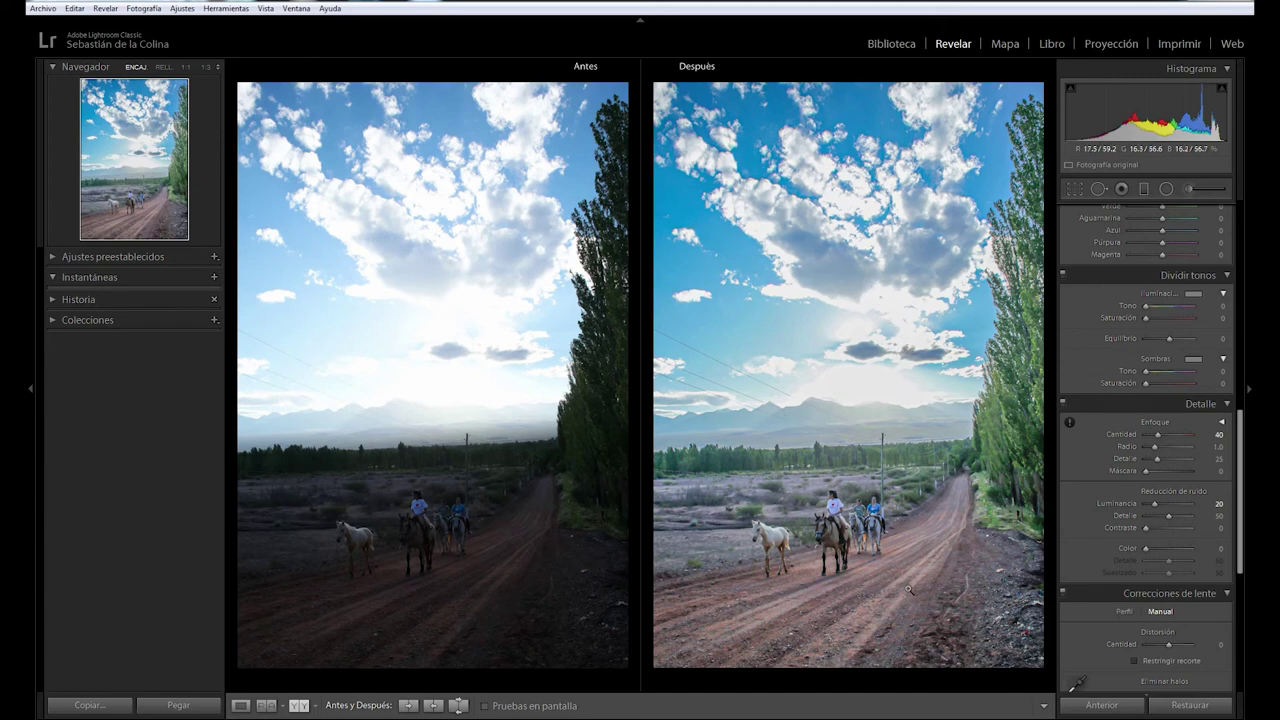
Step: Open the Exportar un archivo dialog and show the Exportar a location choices
left_click(45, 9)
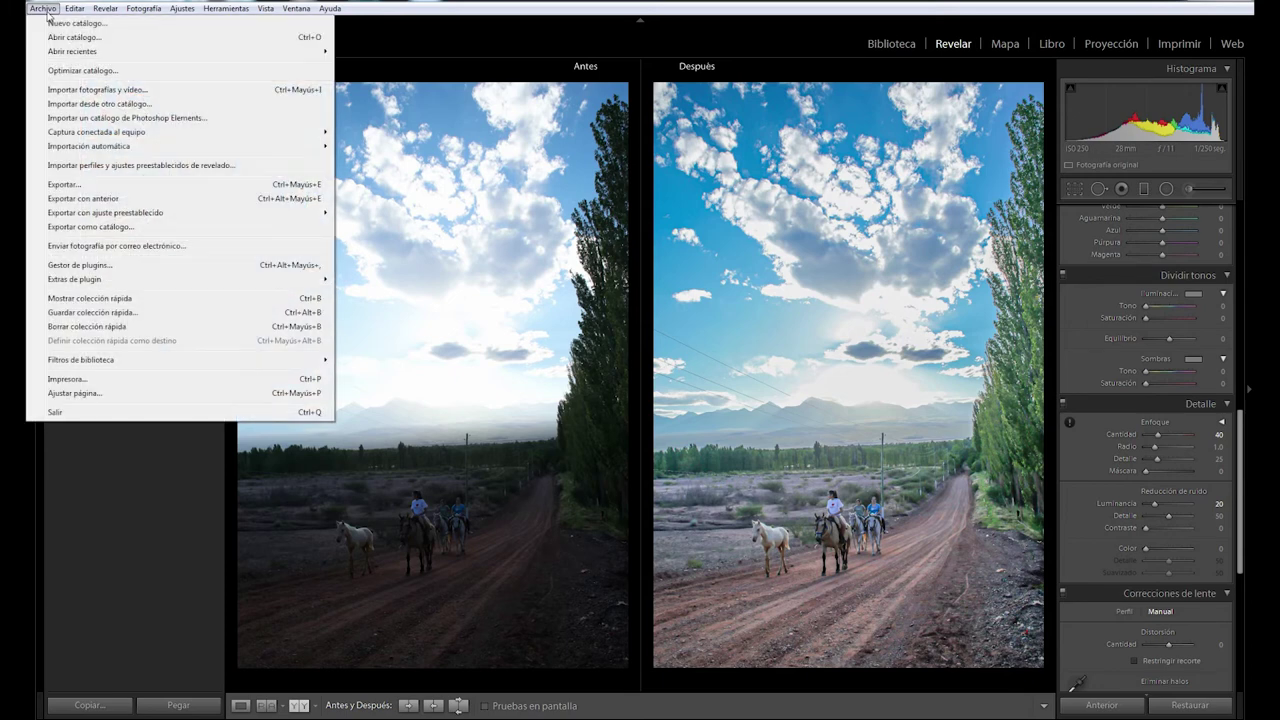
left_click(118, 184)
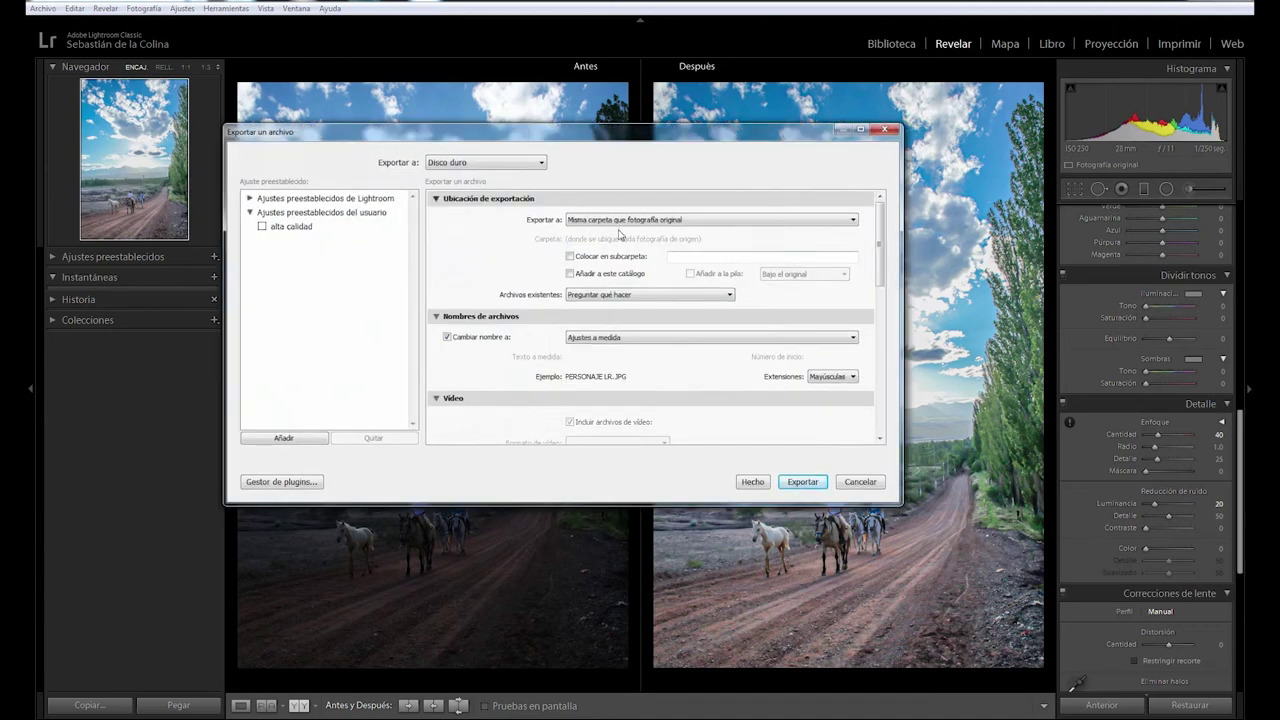
left_click(698, 219)
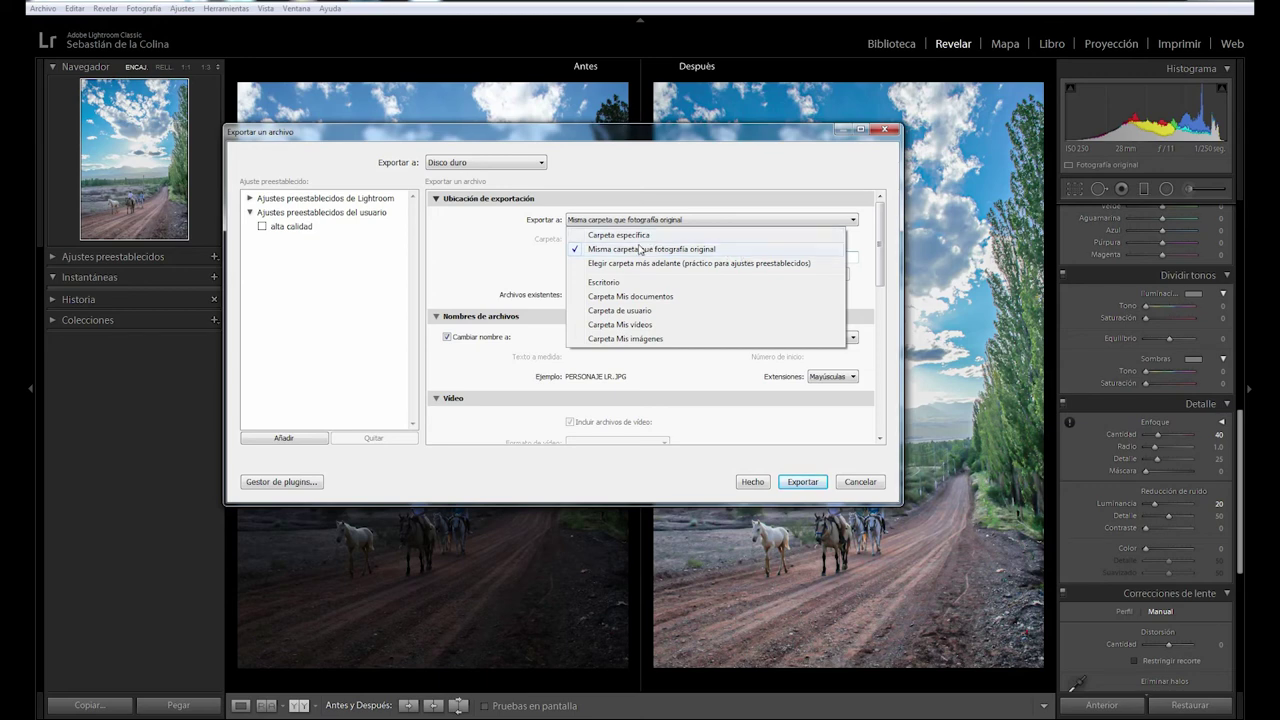
Step: Switch export to Carpeta específica and browse to G:\EDICIÓN CURSO ON LINE\FOTOS PARA EDITAR
left_click(641, 236)
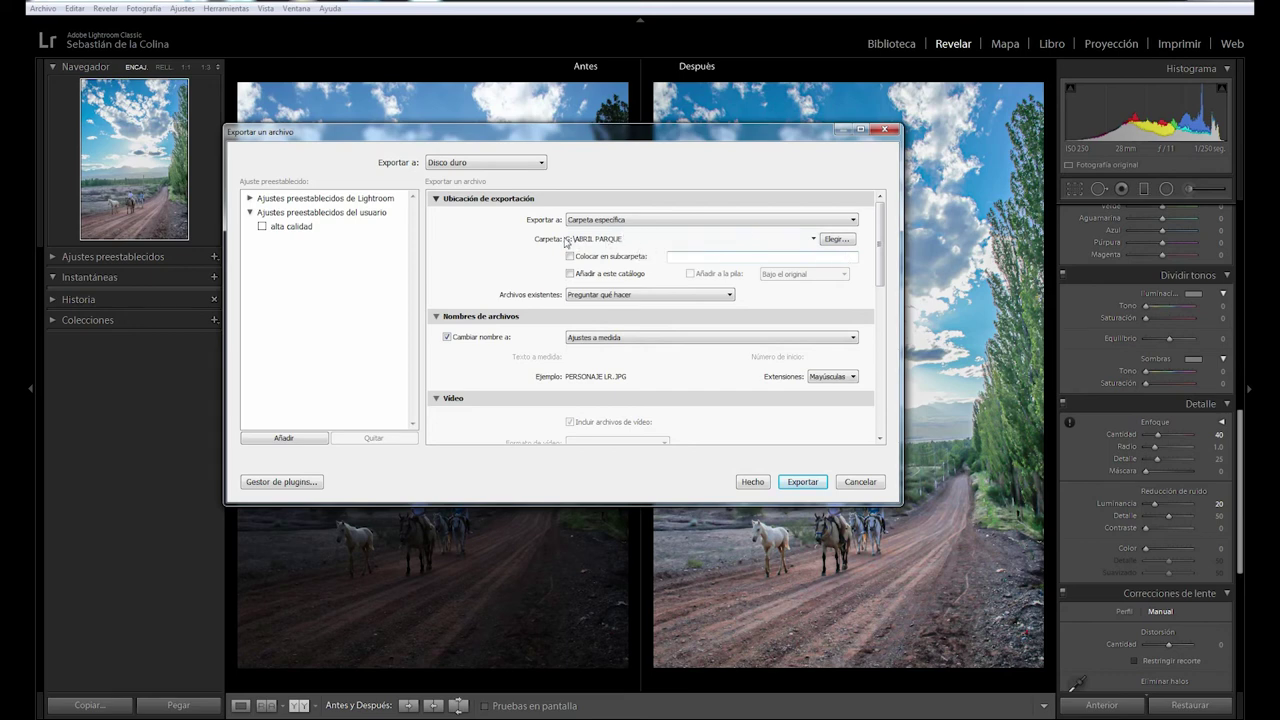
left_click(836, 240)
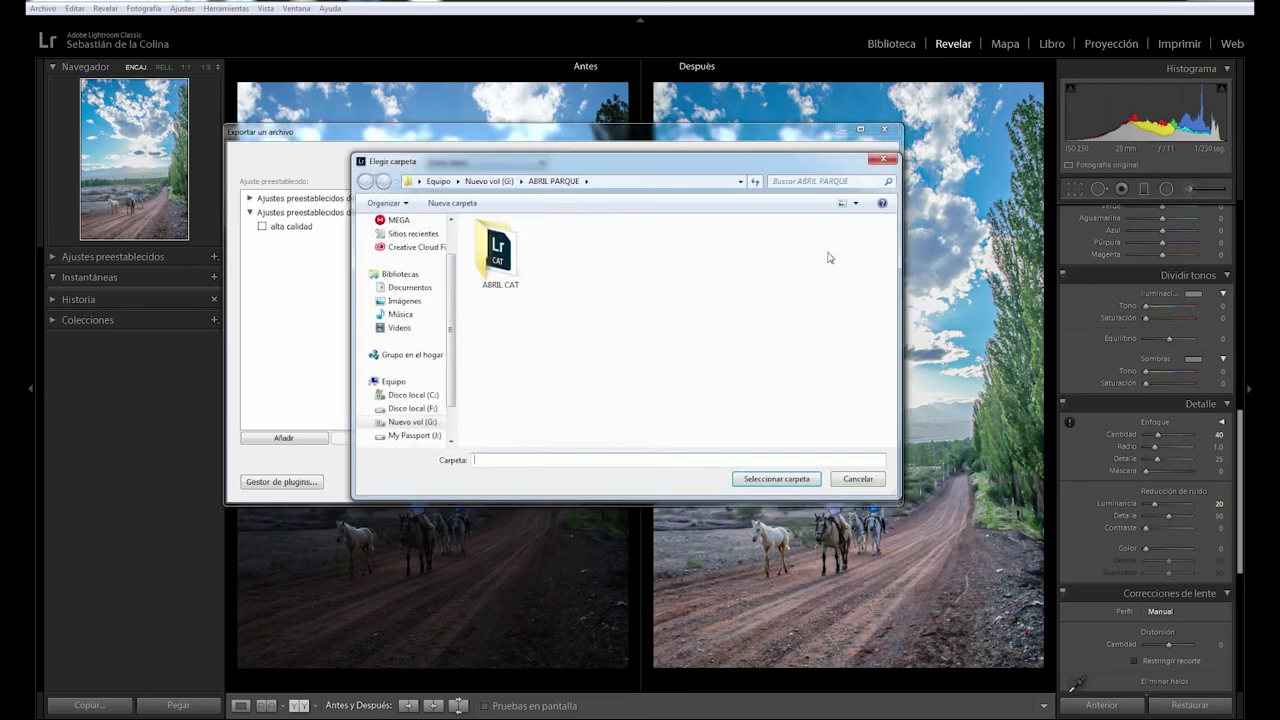
left_click(489, 181)
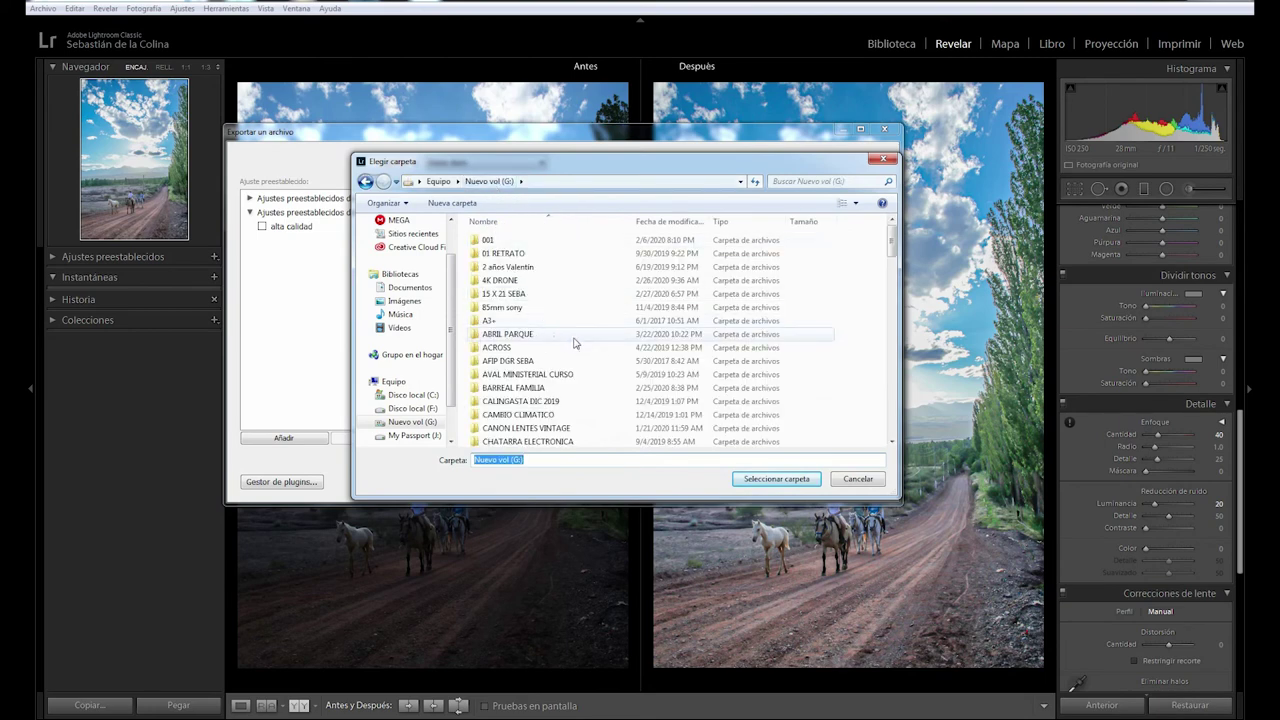
left_click(544, 373)
key("e")
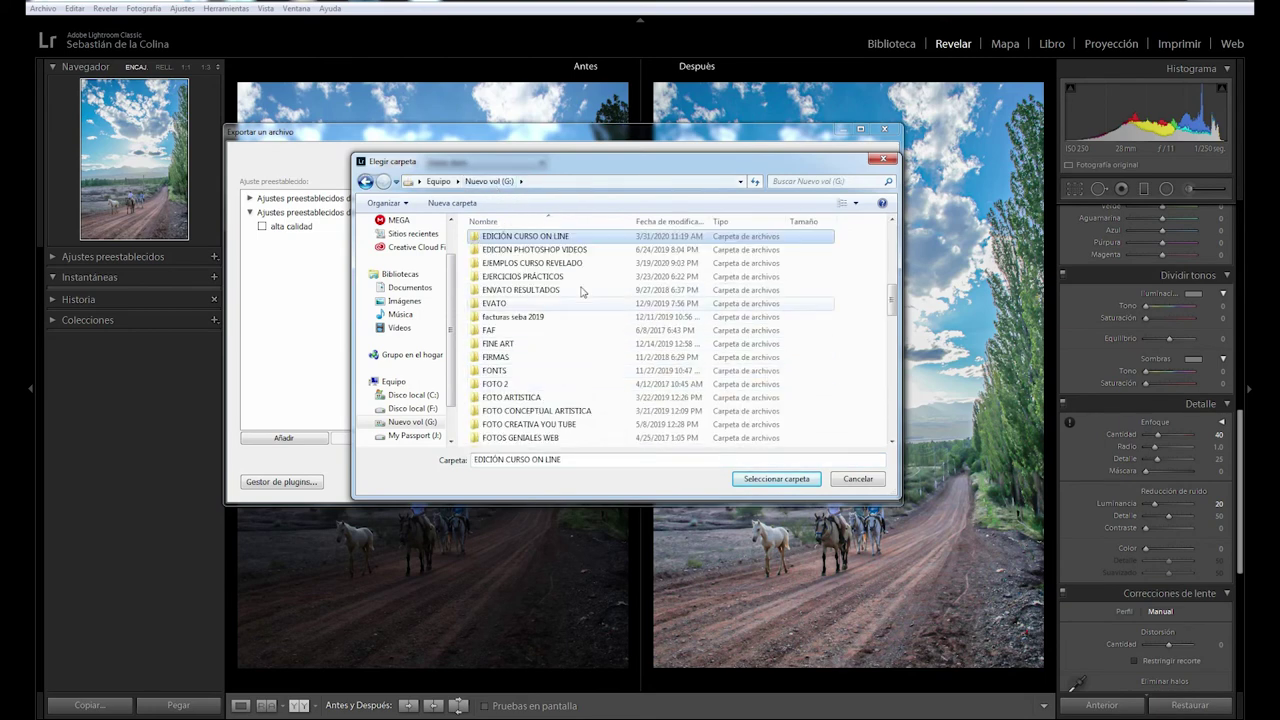
double_click(543, 240)
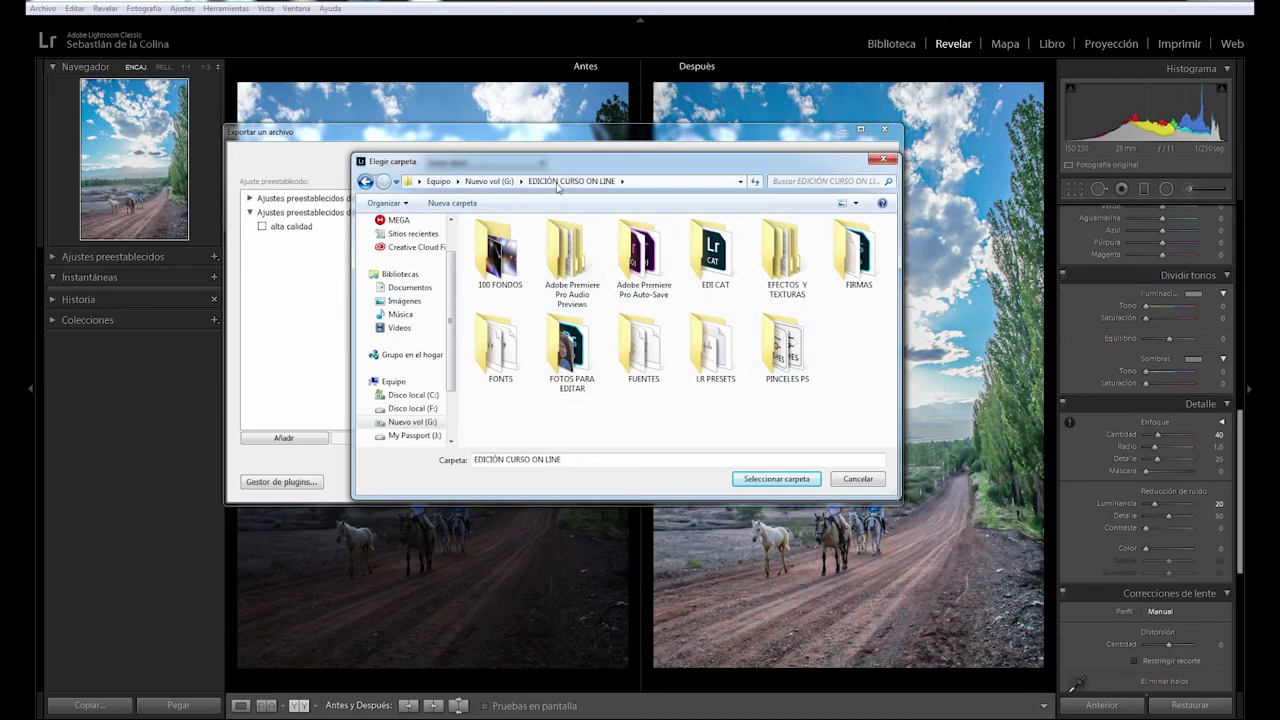
double_click(585, 355)
left_click(503, 262)
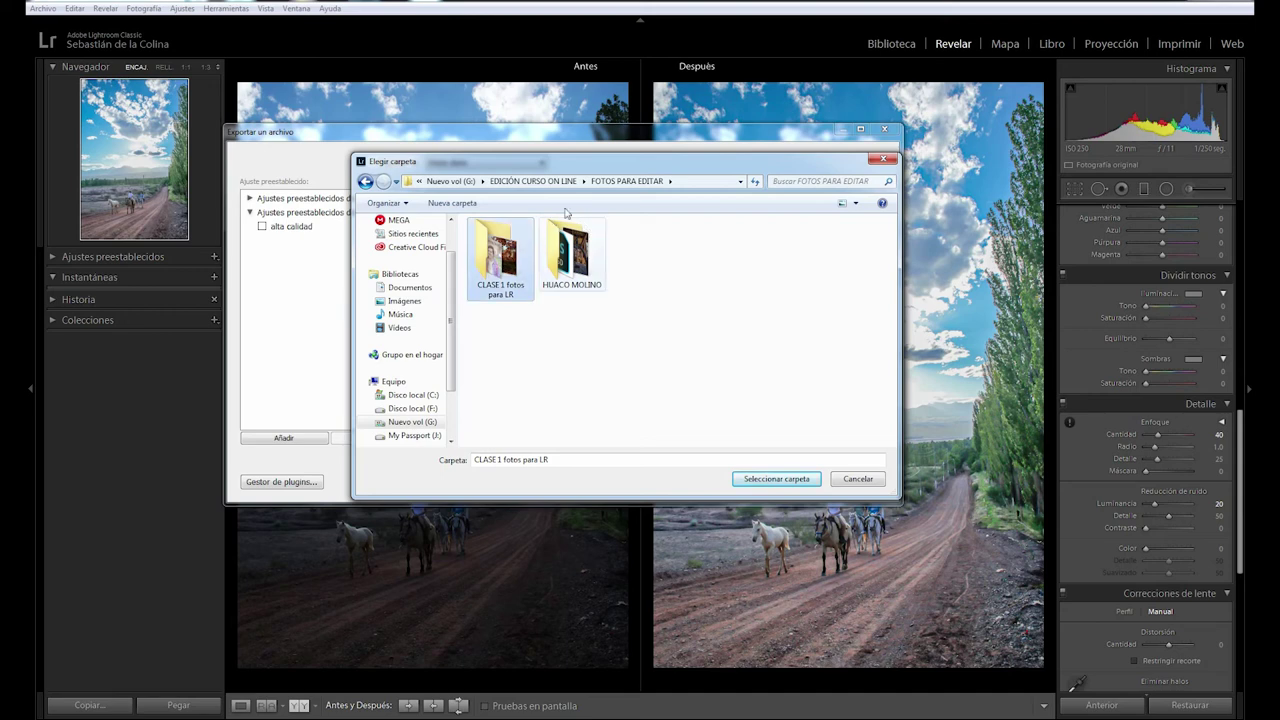
Step: Create a new folder named EDITADAS CLASE 1 there and select it as the destination
left_click(455, 204)
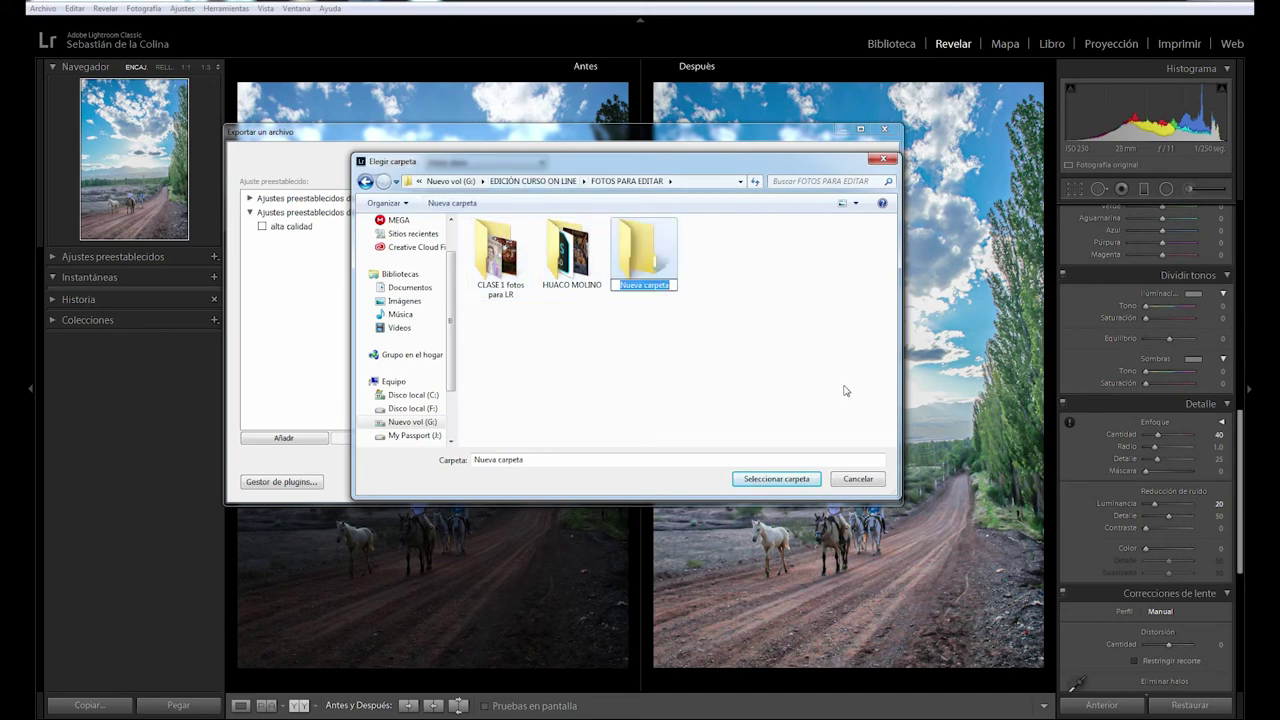
type("edit")
key("BackSpace")
key("BackSpace")
type("DITA")
type("DAS CLASE")
type(" 1")
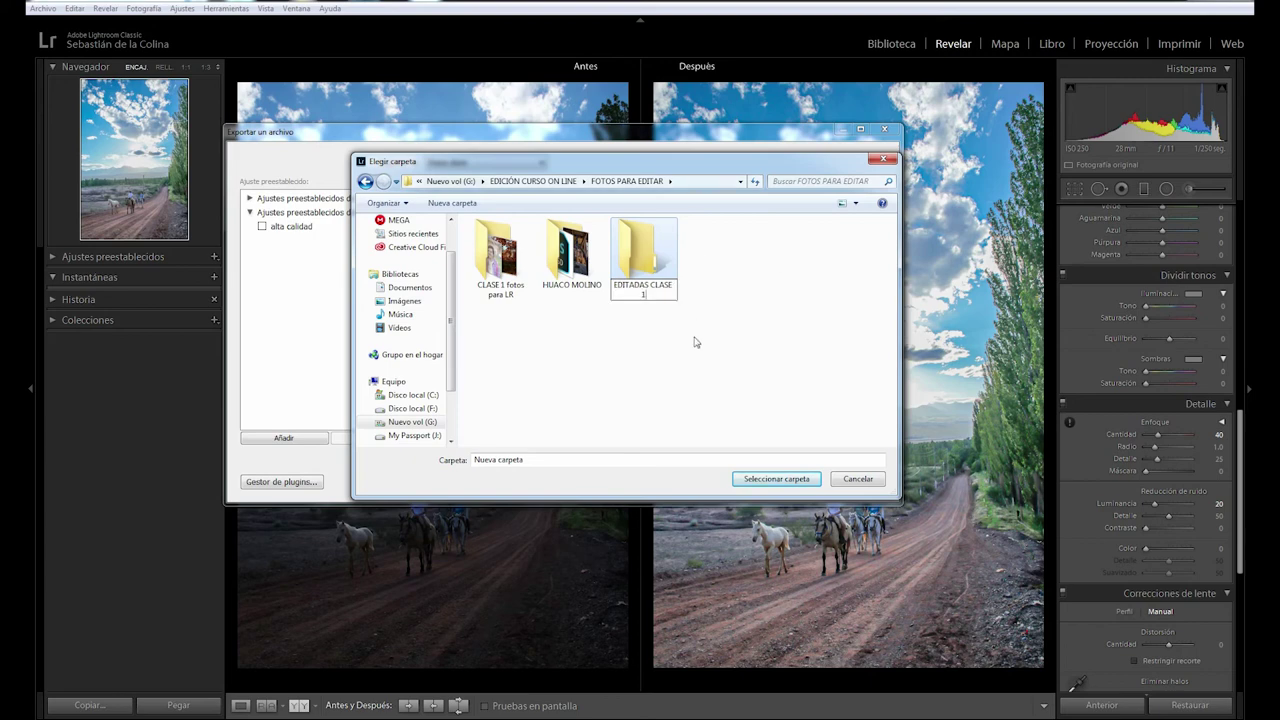
key("Return")
left_click(586, 298)
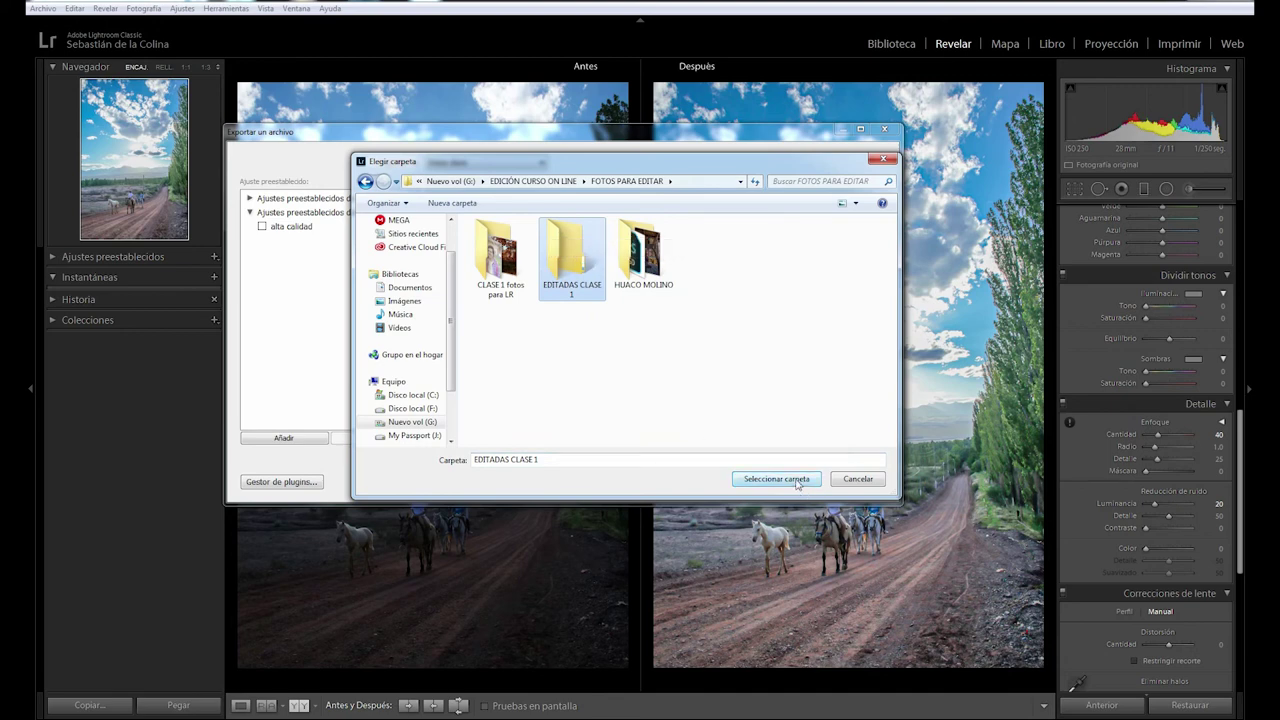
left_click(798, 481)
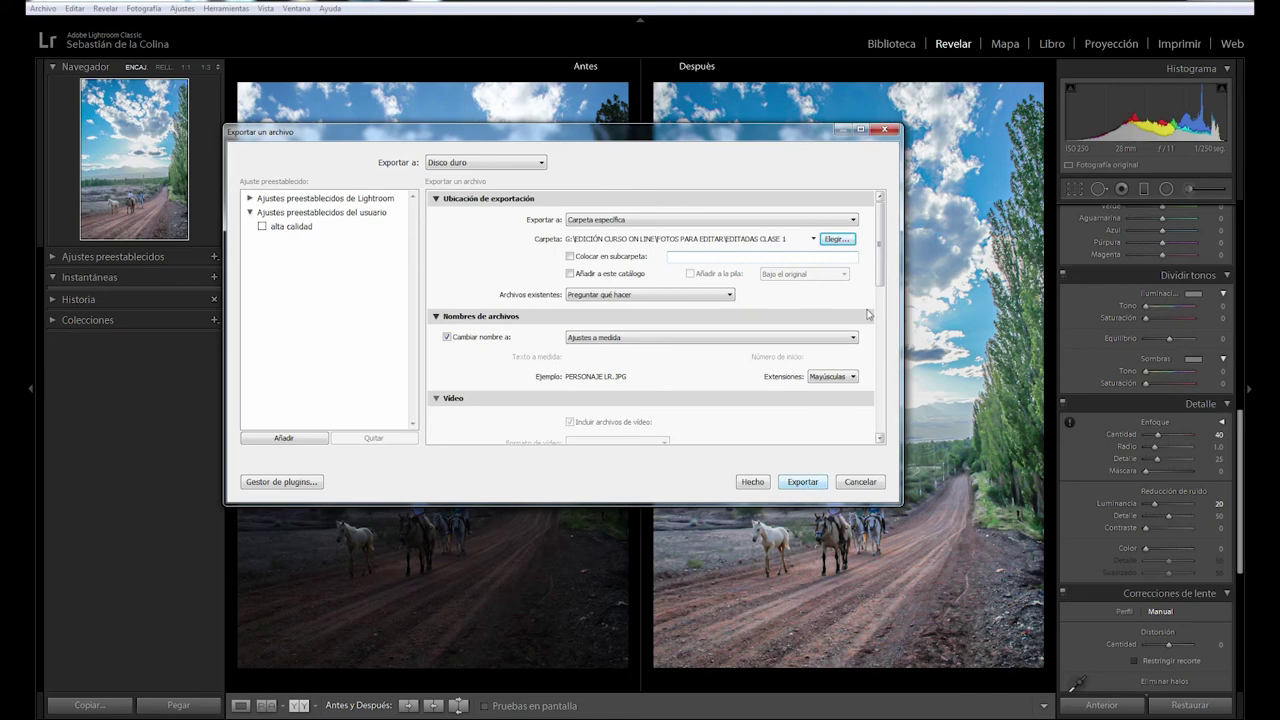
left_click_drag(882, 265, 873, 343)
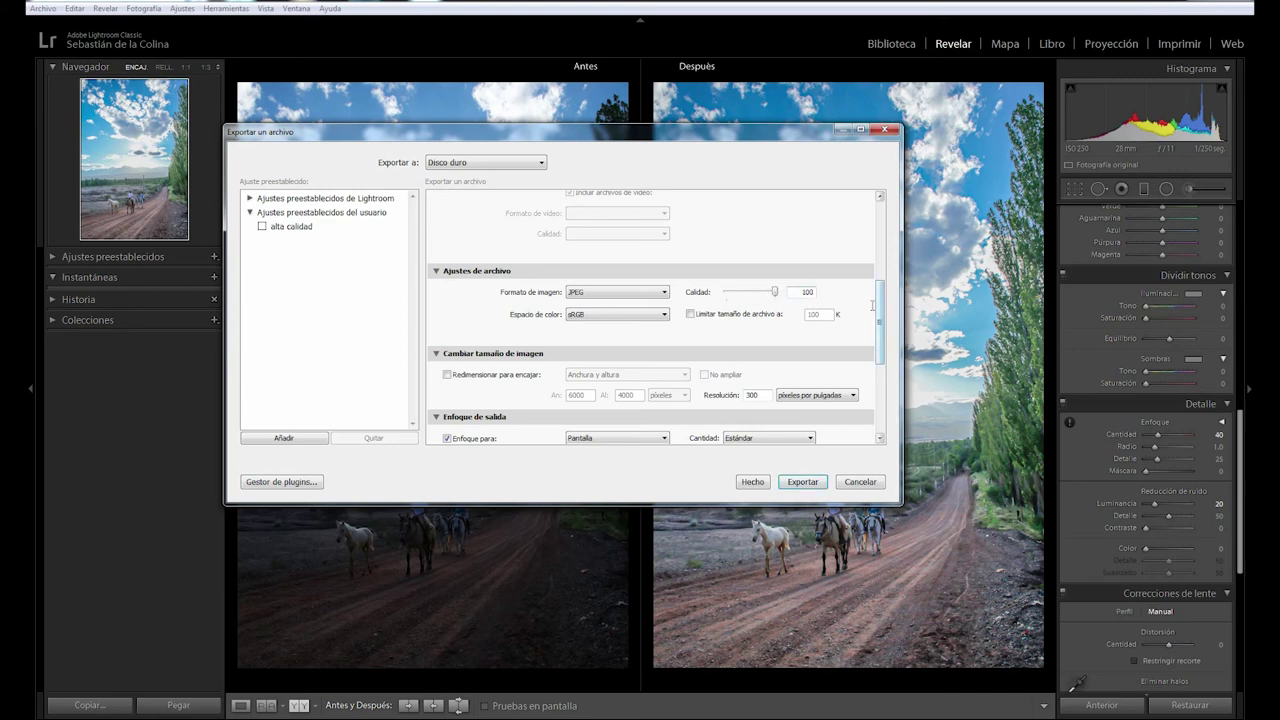
left_click_drag(880, 310, 884, 335)
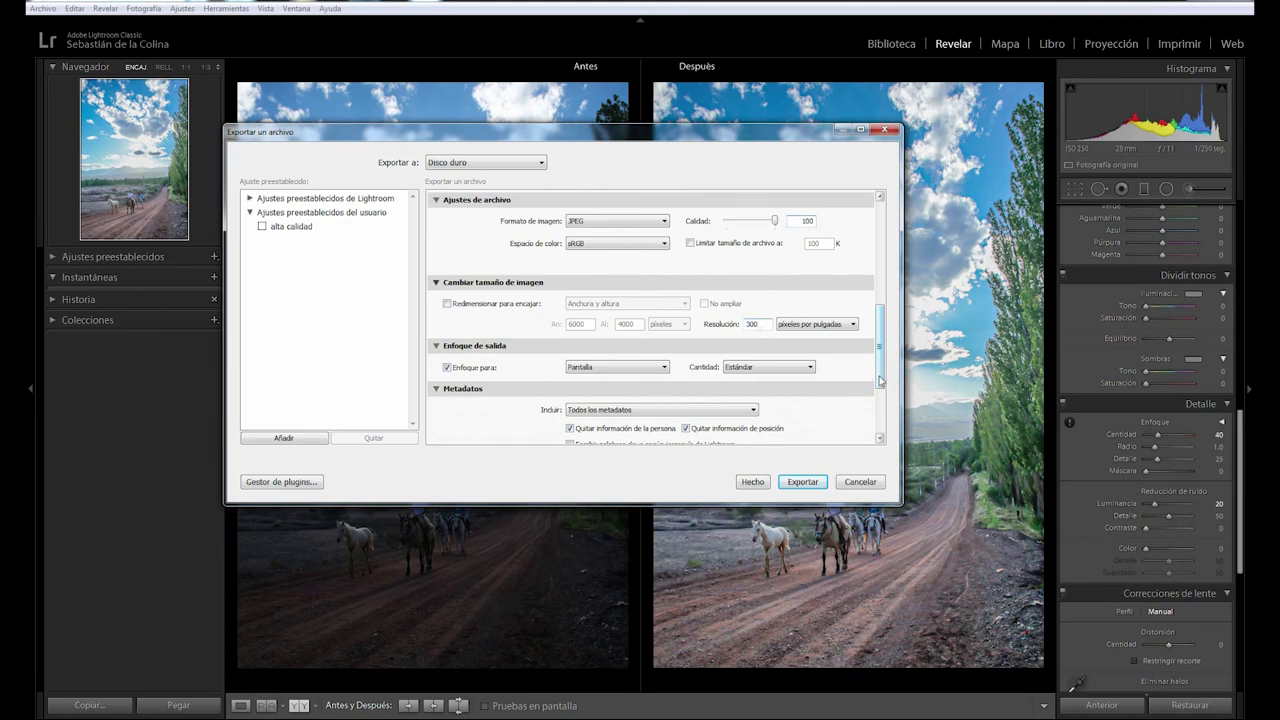
left_click_drag(880, 380, 910, 264)
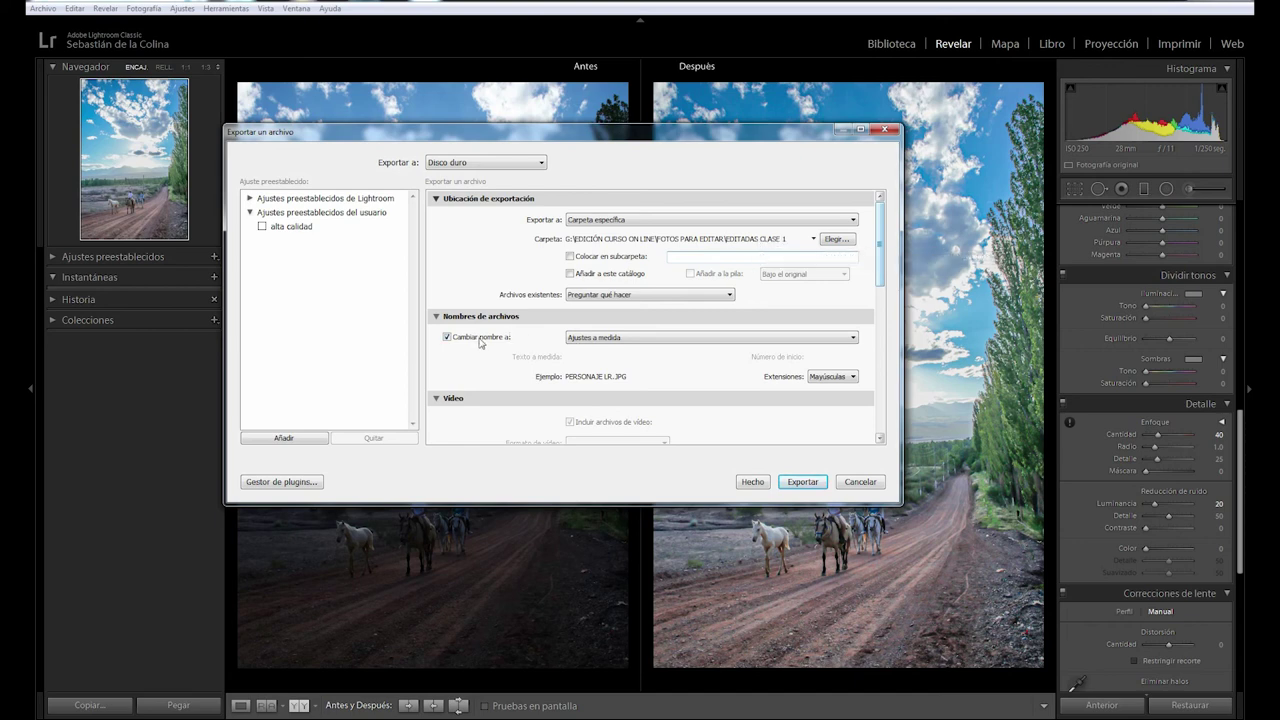
Step: Change the file name template from PERSONAJE LR to EDITADA 0 and export as EDITADA 001.JPG
left_click(634, 338)
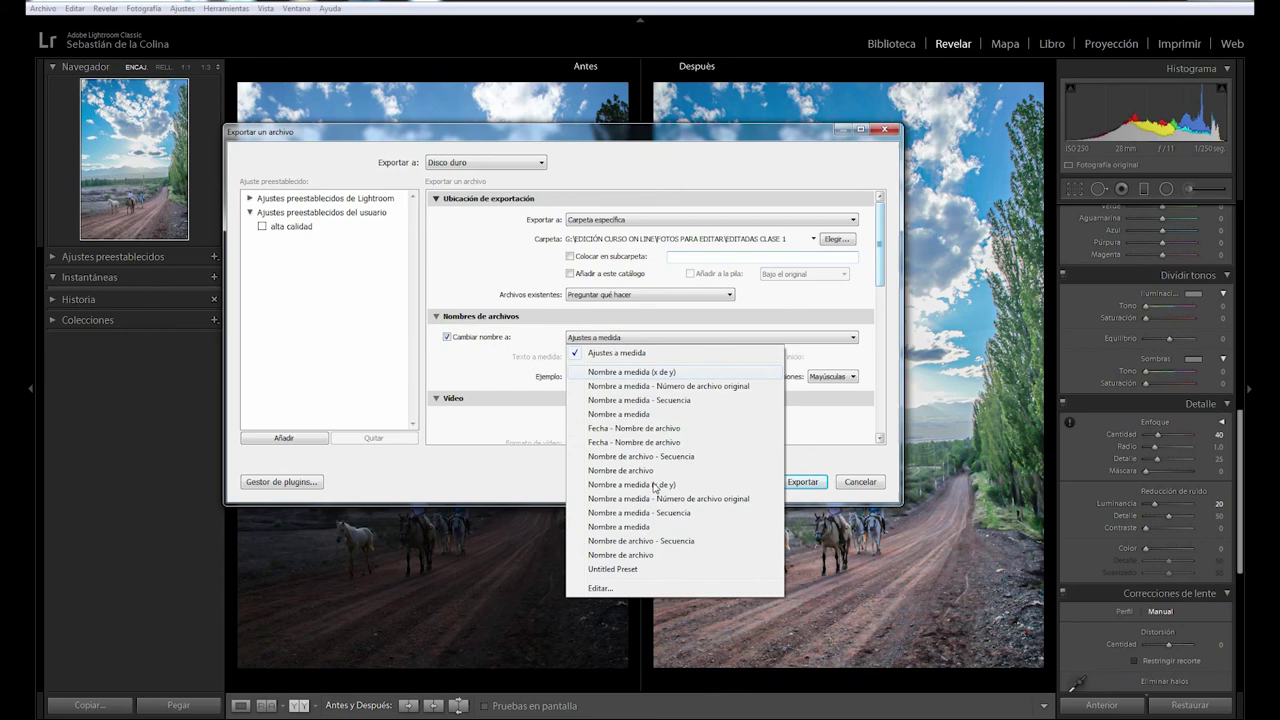
left_click(616, 590)
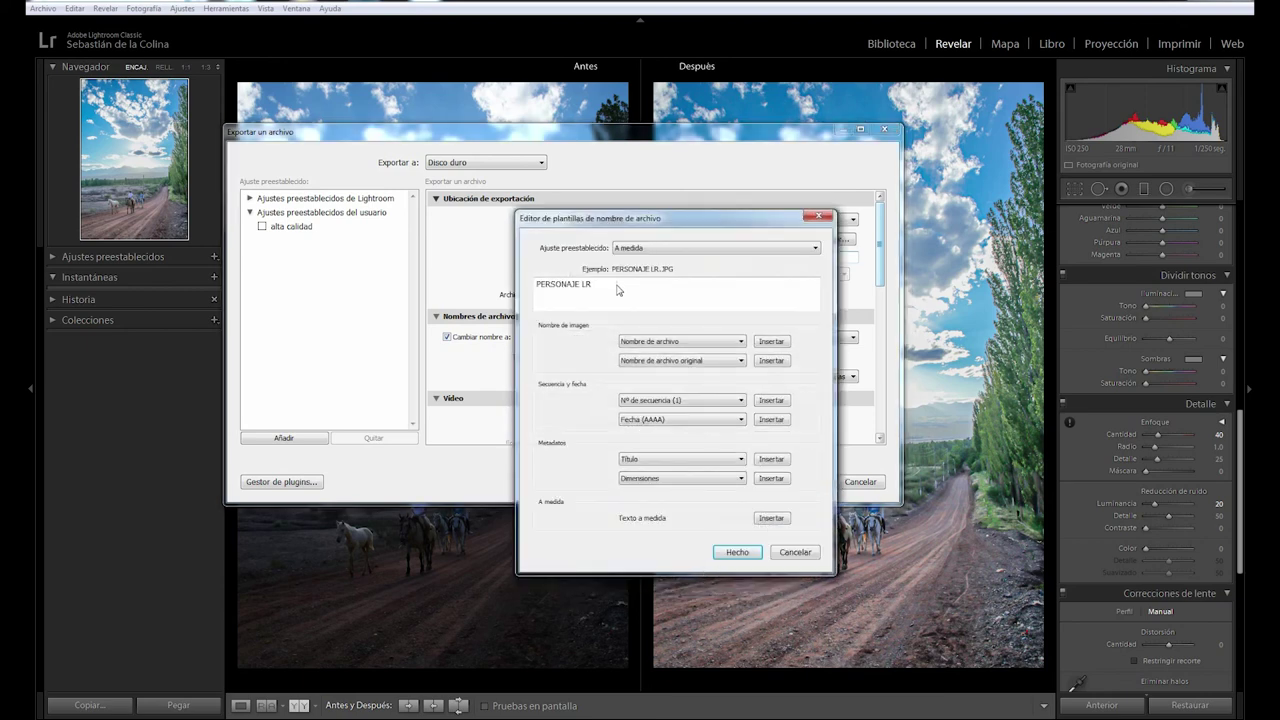
left_click_drag(617, 289, 452, 270)
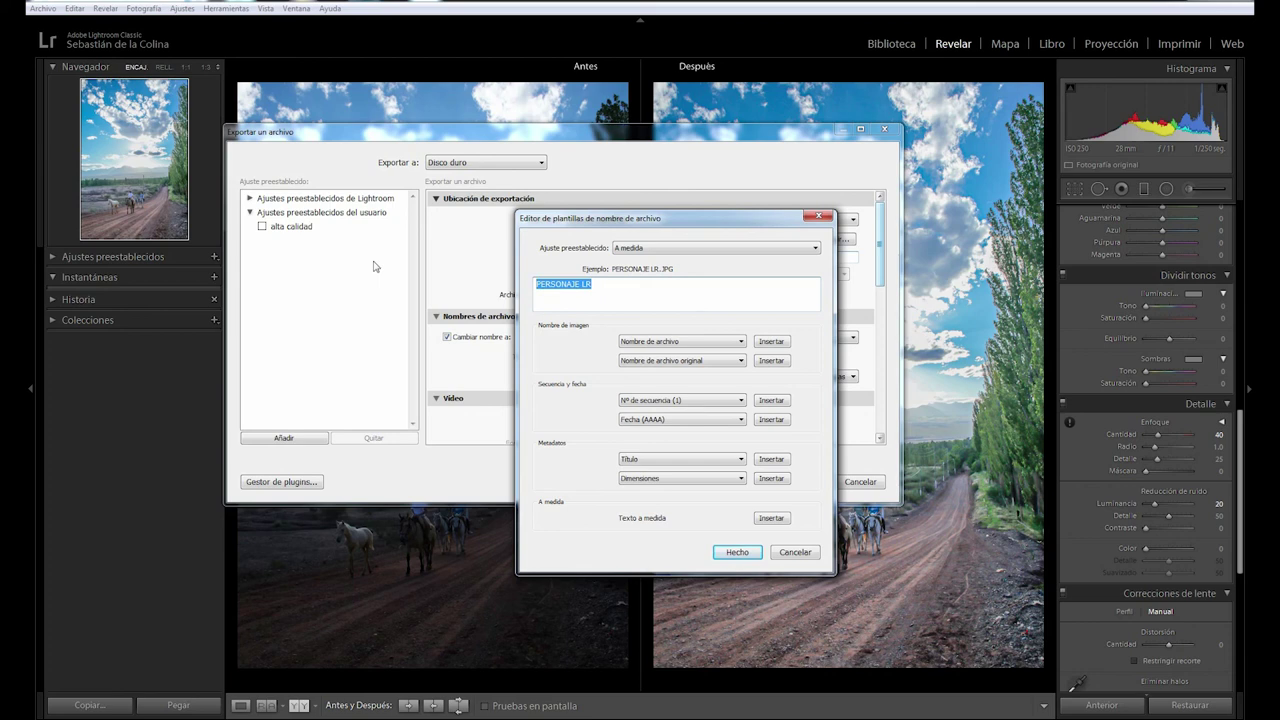
type("EDITADA ")
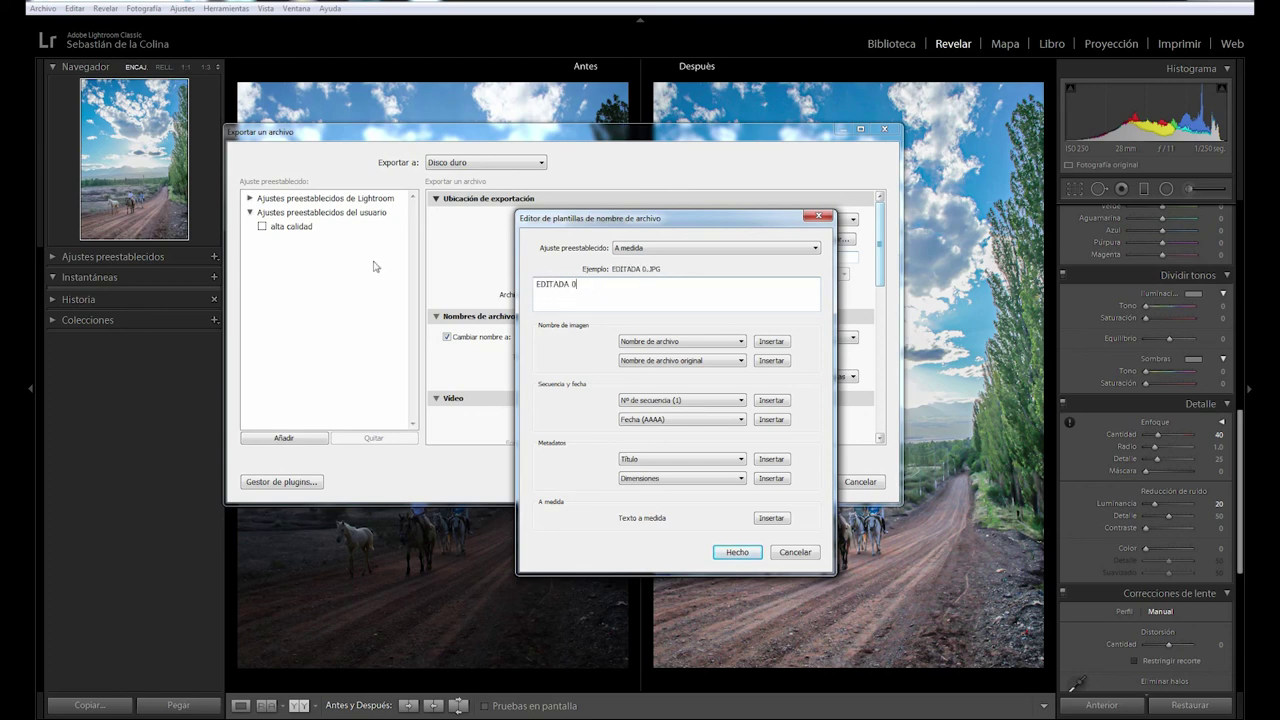
type("01")
left_click(737, 552)
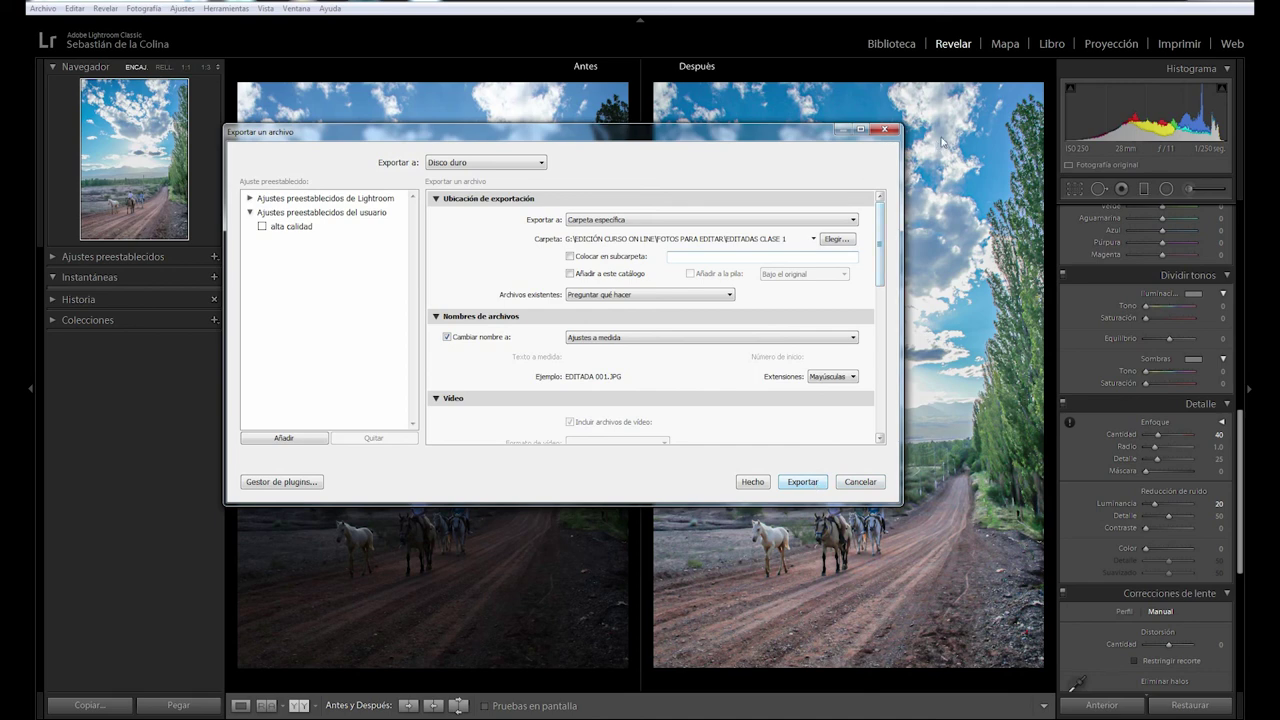
left_click(803, 482)
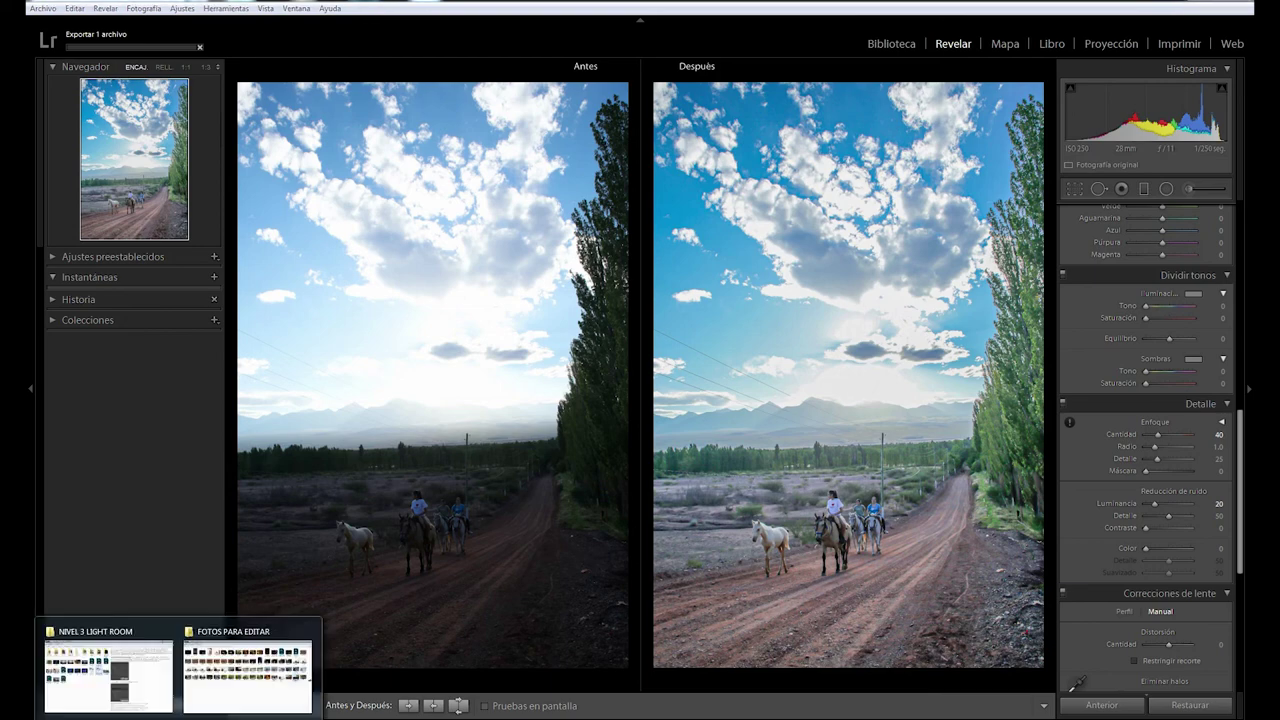
left_click(247, 676)
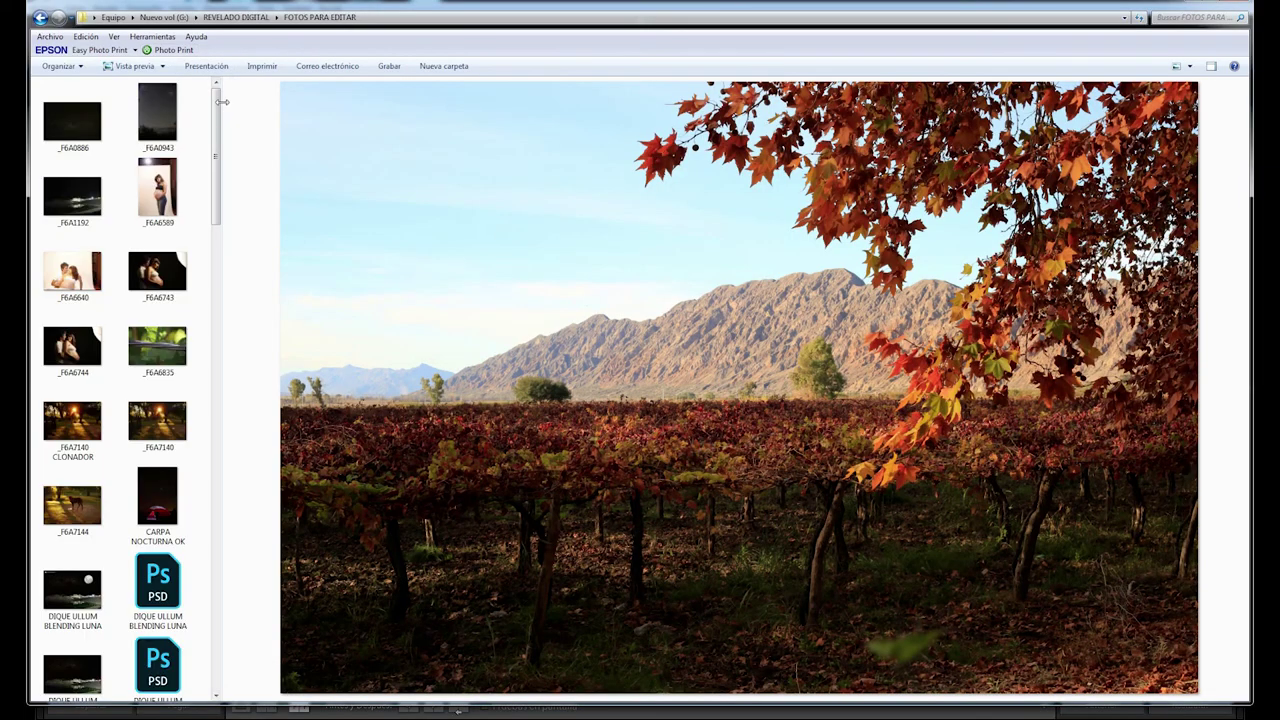
Step: In Explorer, open FOTOS PARA EDITAR\EDITADAS CLASE 1, preview EDITADA 001, then return to Lightroom
left_click_drag(222, 102, 643, 102)
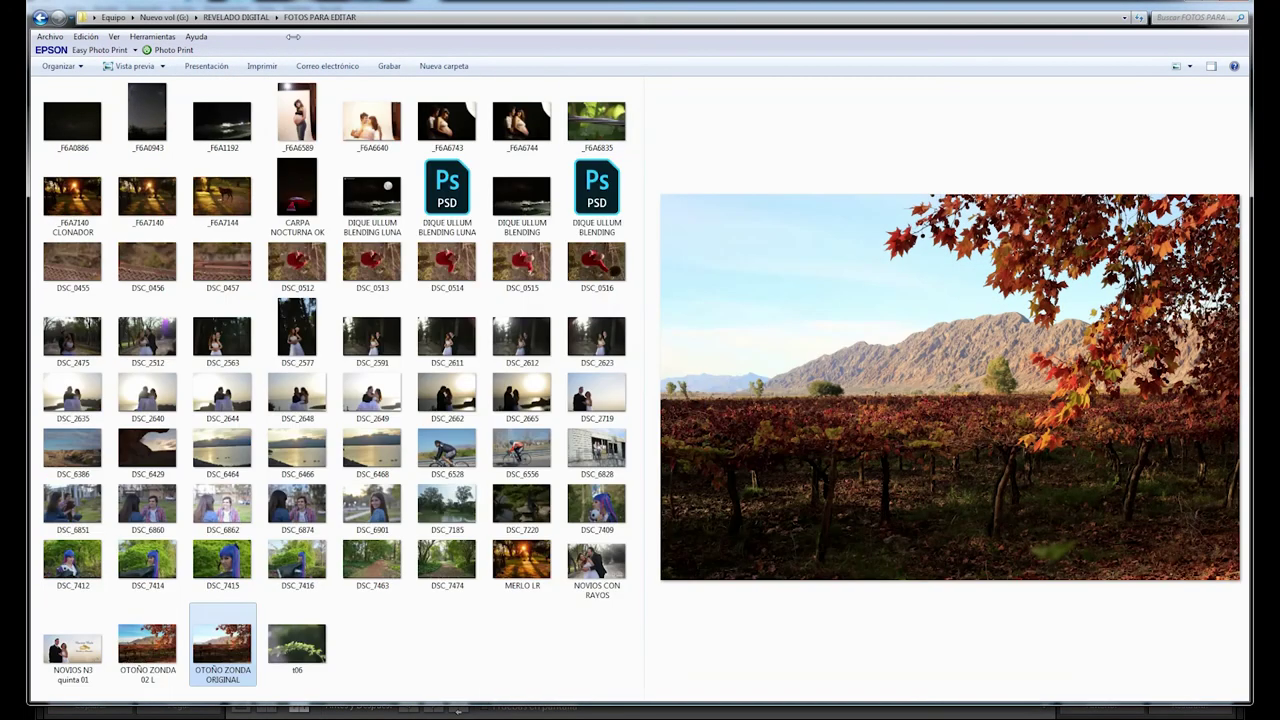
left_click(165, 17)
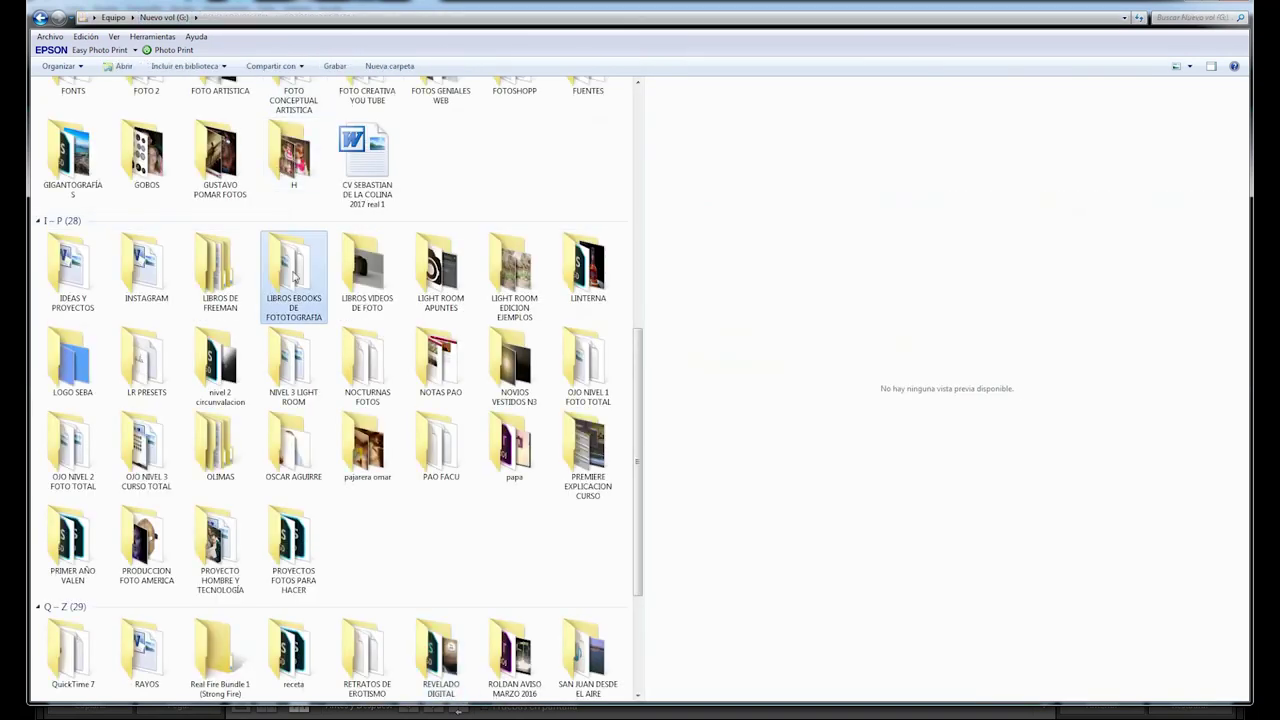
scroll(505, 130, "up", 3)
double_click(510, 122)
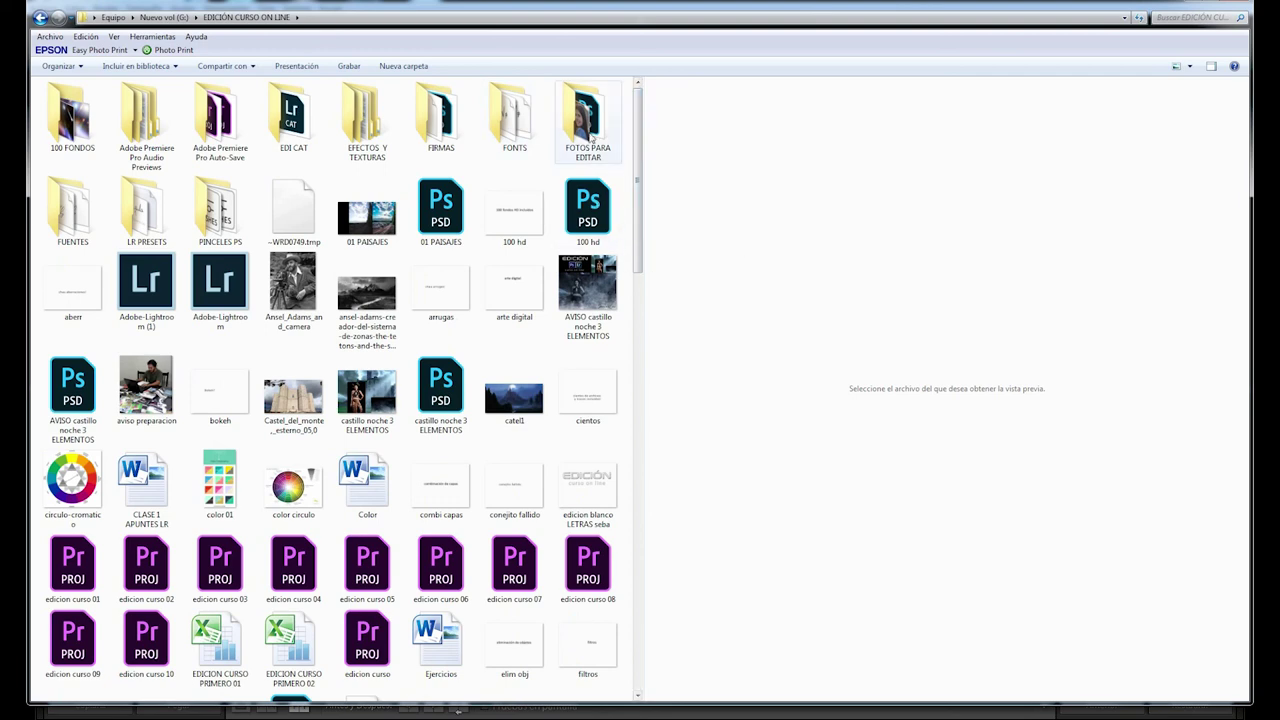
left_click(592, 130)
double_click(592, 128)
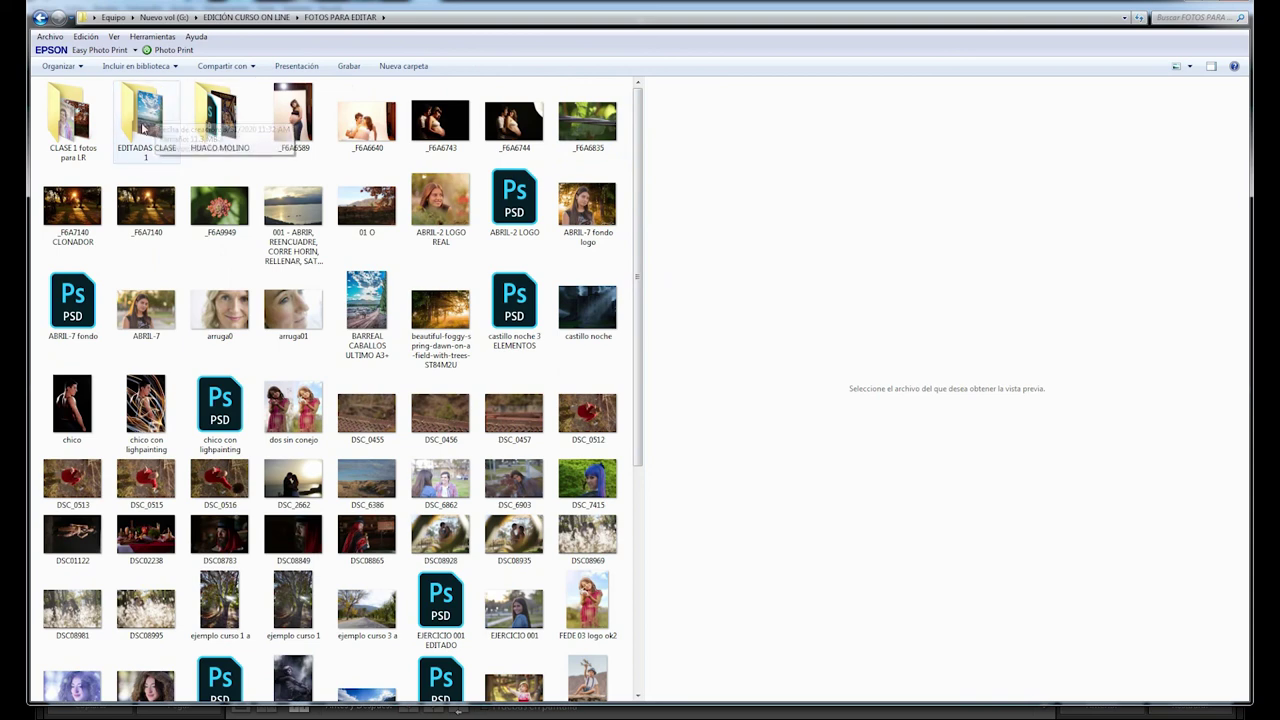
double_click(155, 120)
left_click(95, 115)
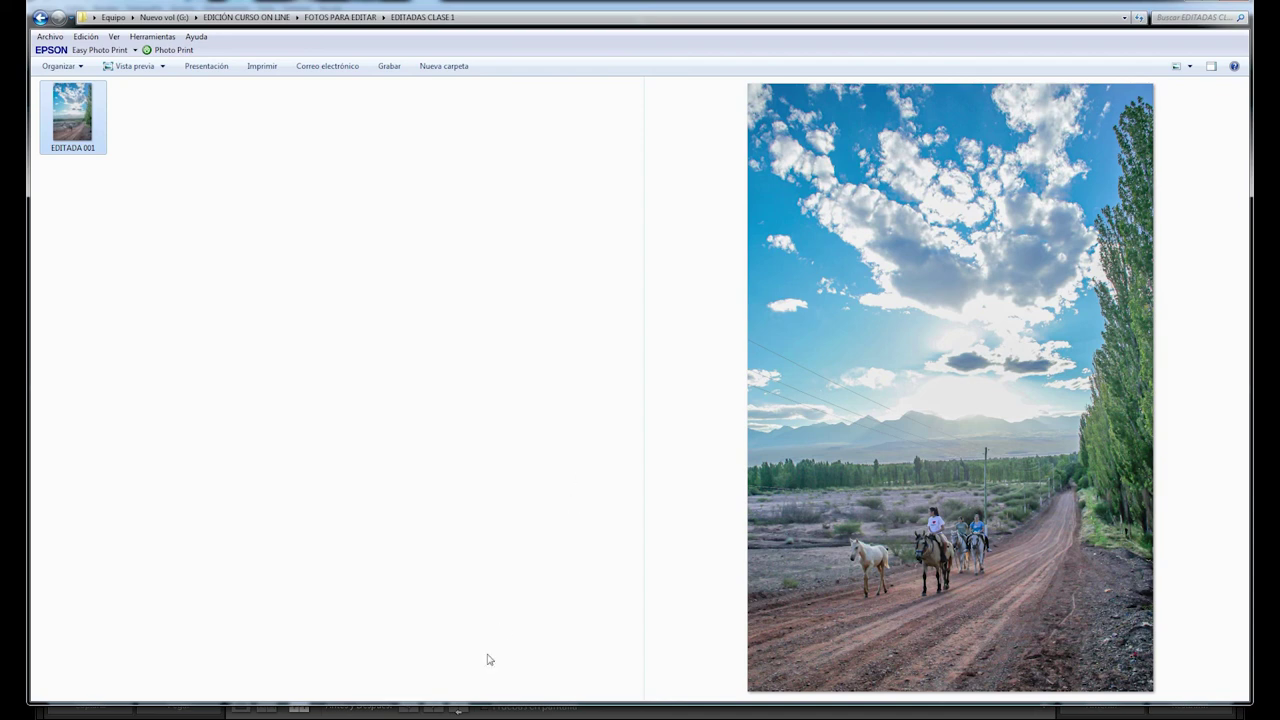
mouse_move(449, 708)
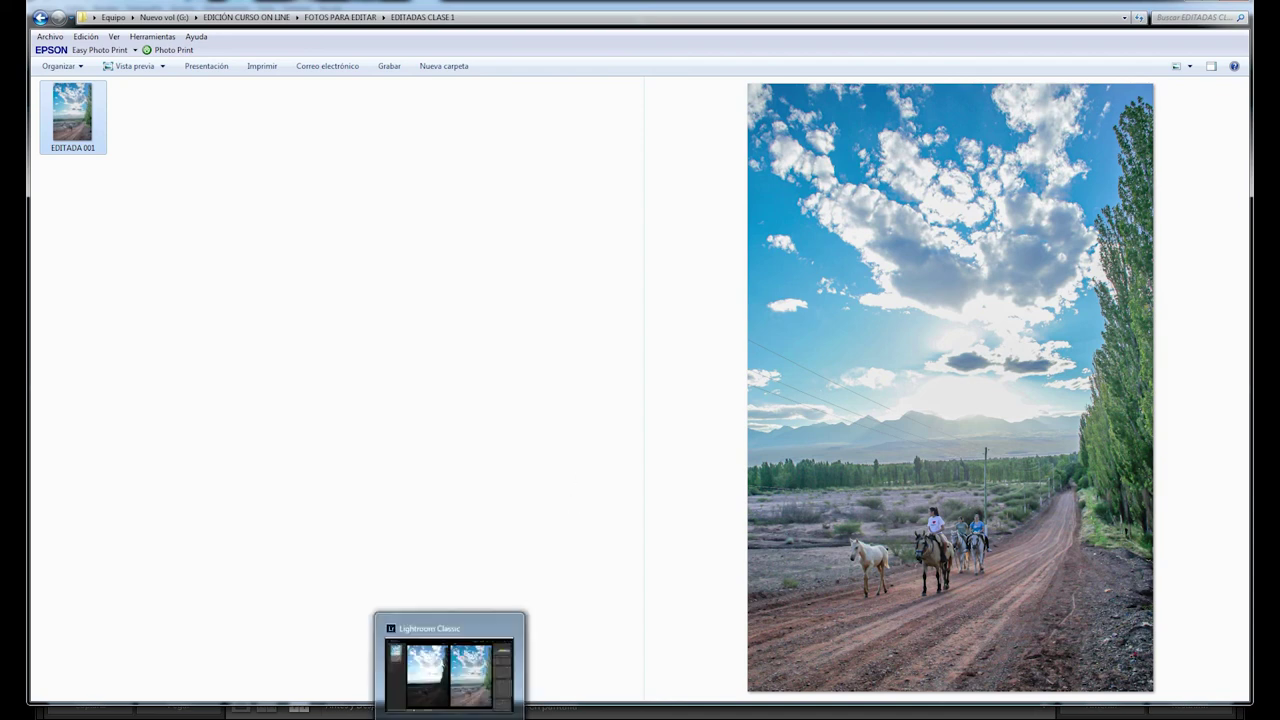
left_click(450, 665)
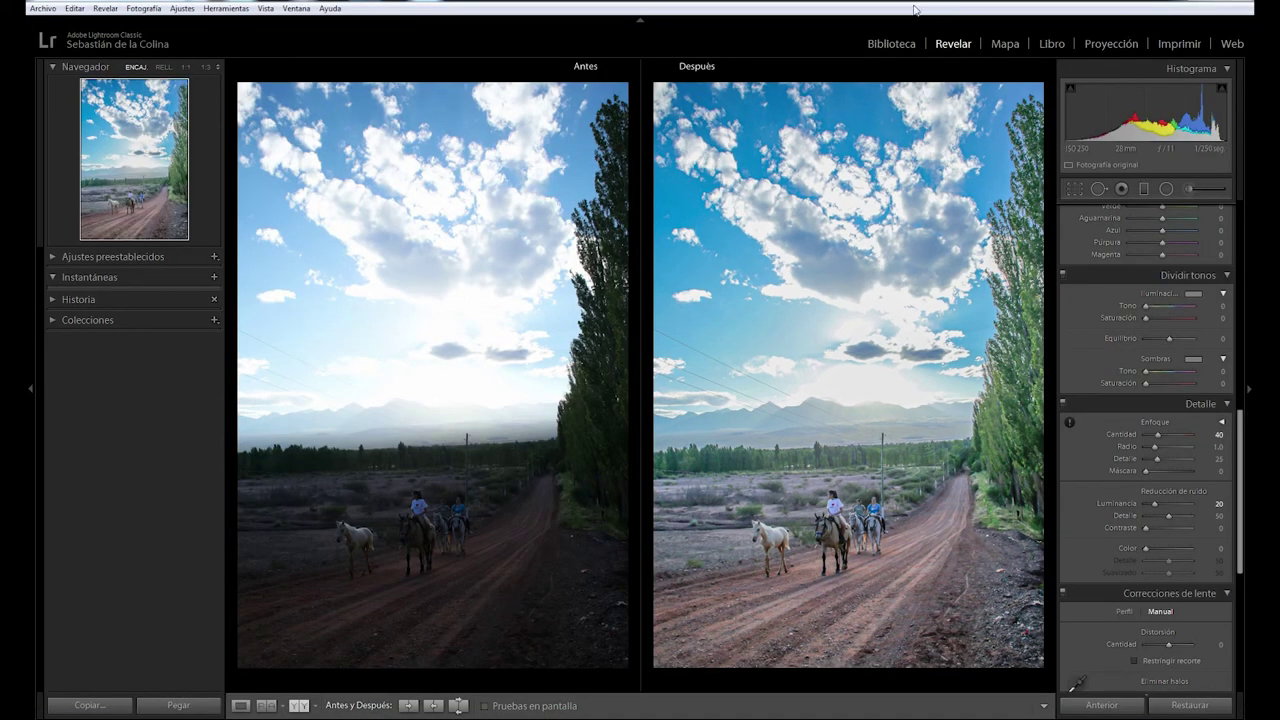
left_click(899, 47)
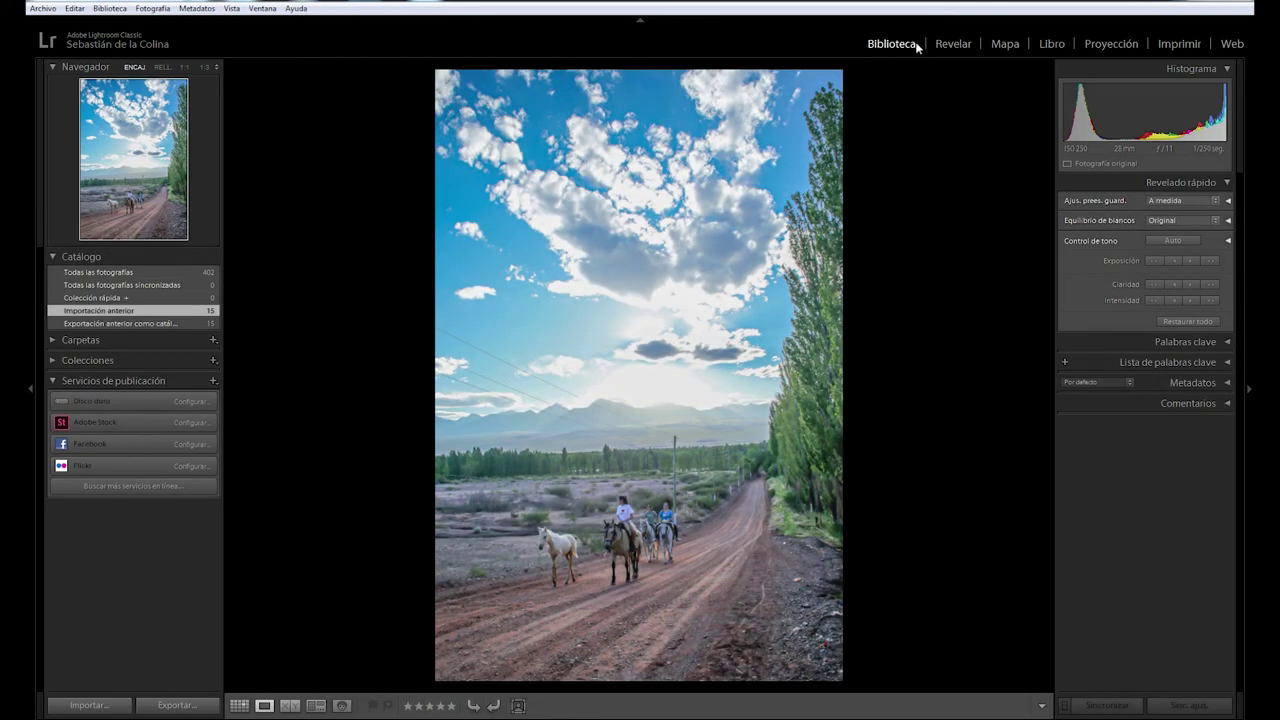
left_click(239, 705)
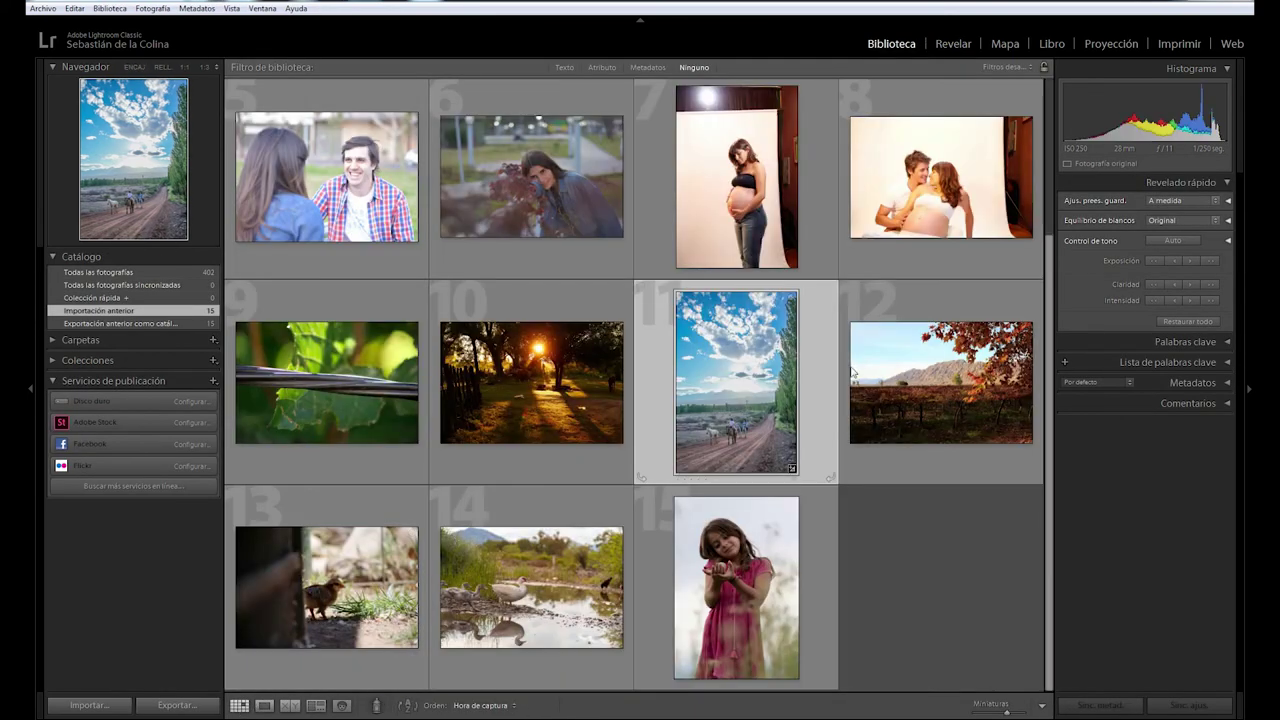
left_click(960, 44)
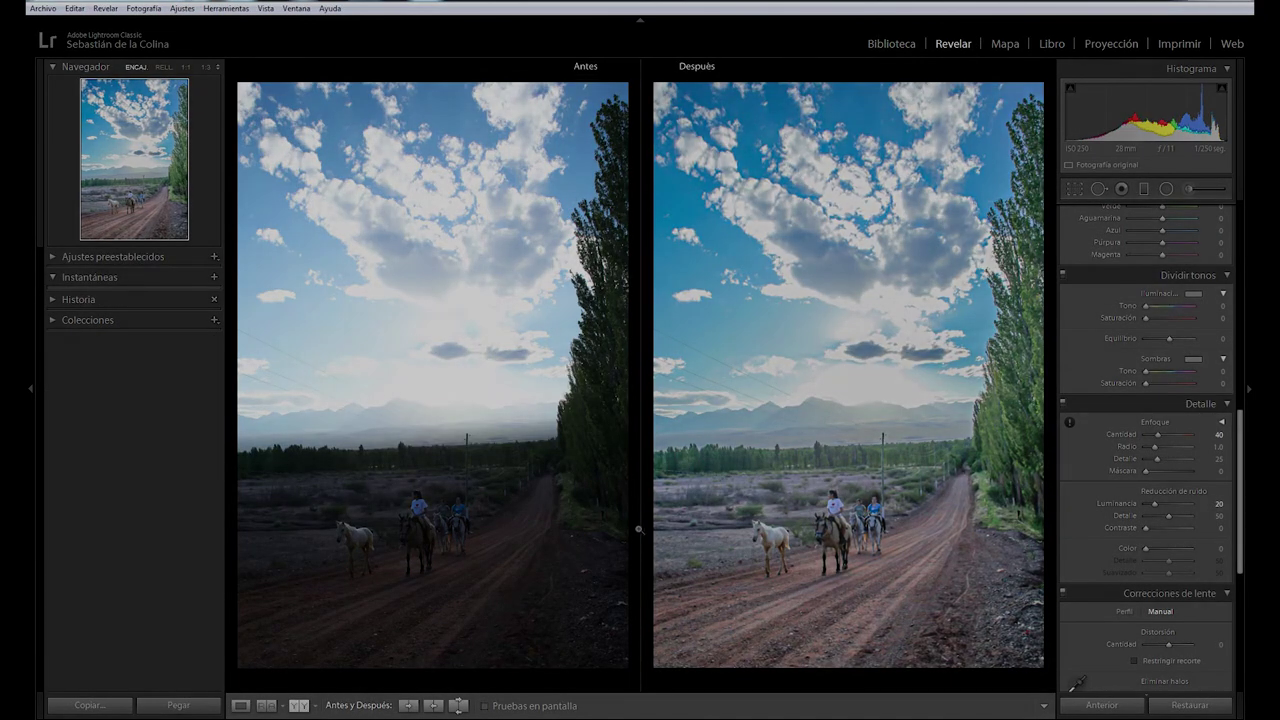